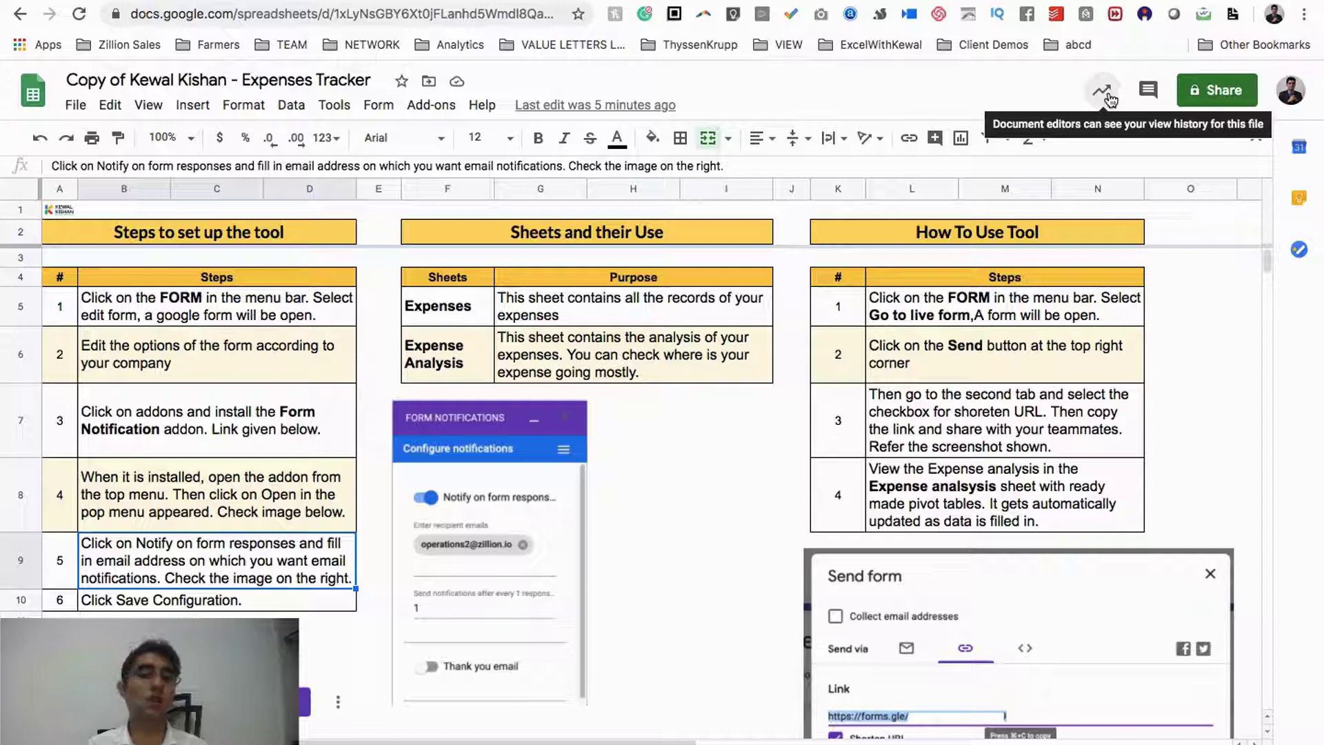
Review the setup steps in B5–B7, including the Form Notification add-on step, and open the Form menu.
click(264, 311)
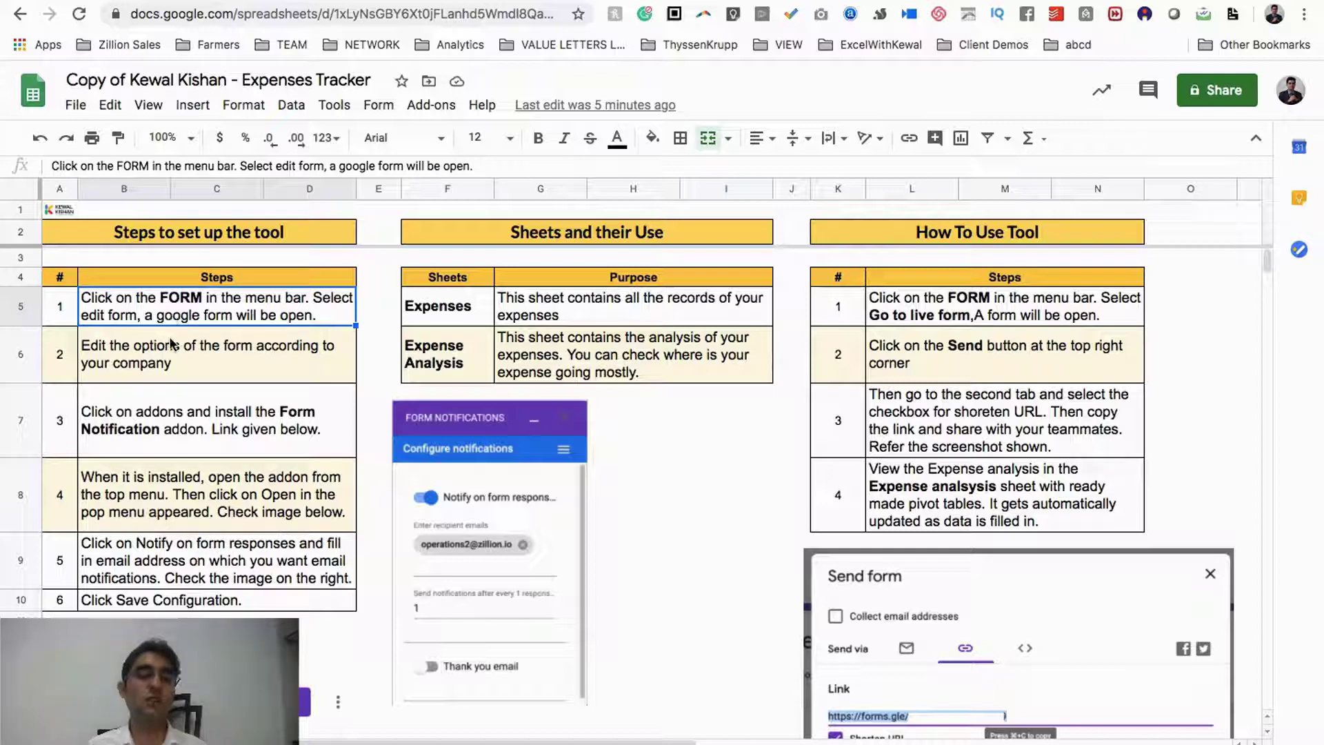
click(176, 373)
click(186, 414)
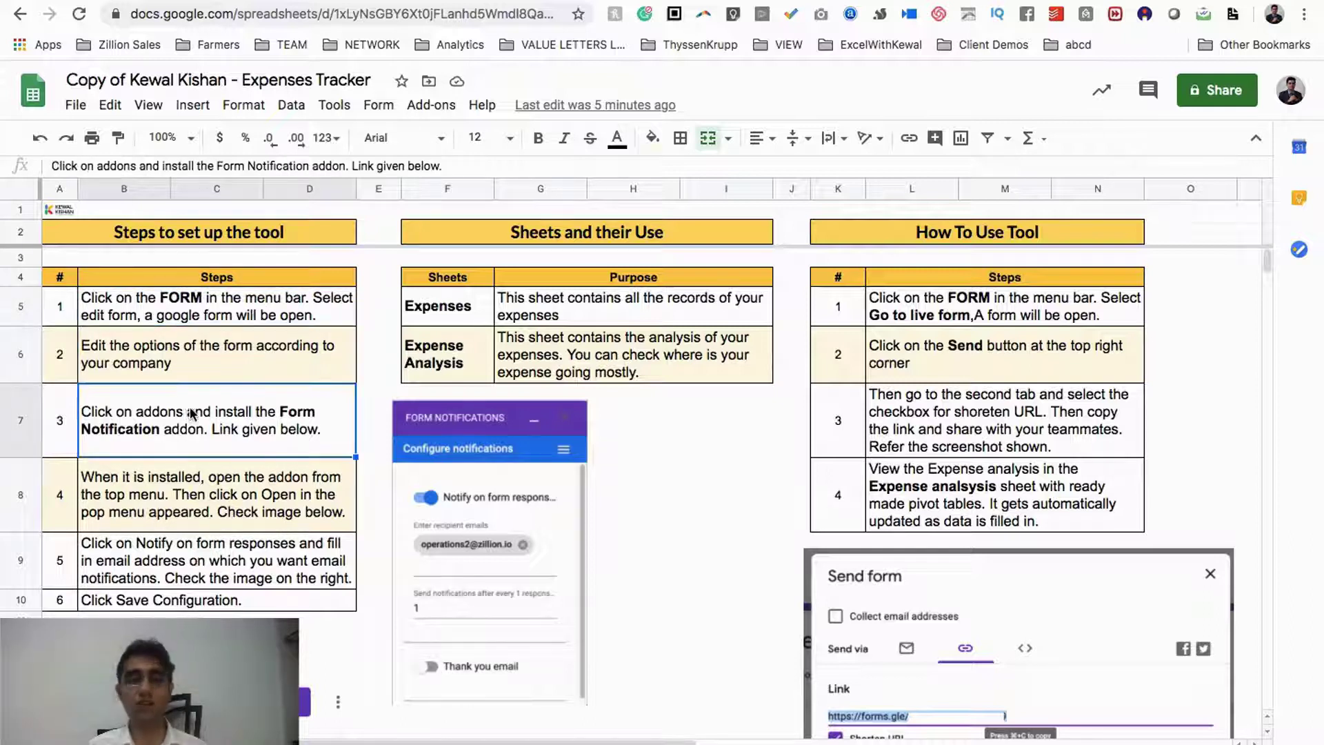
click(768, 470)
click(629, 417)
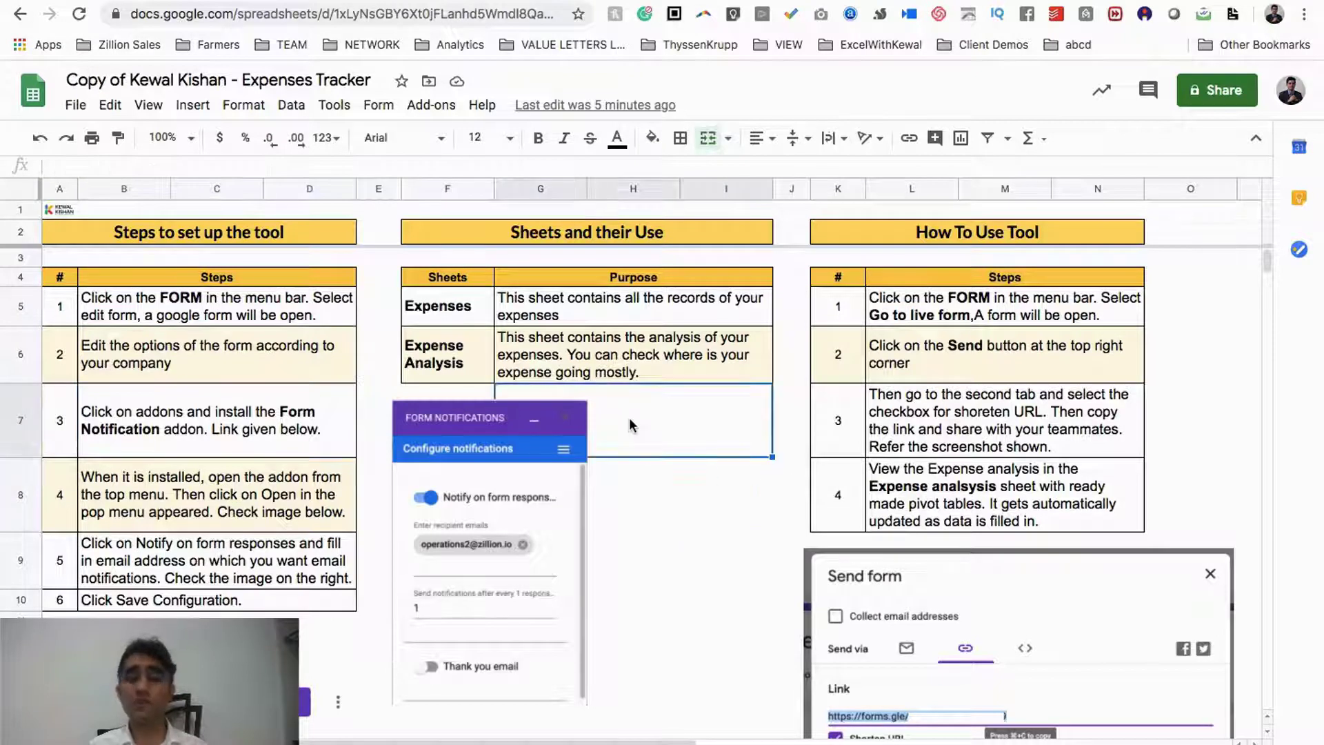
click(374, 108)
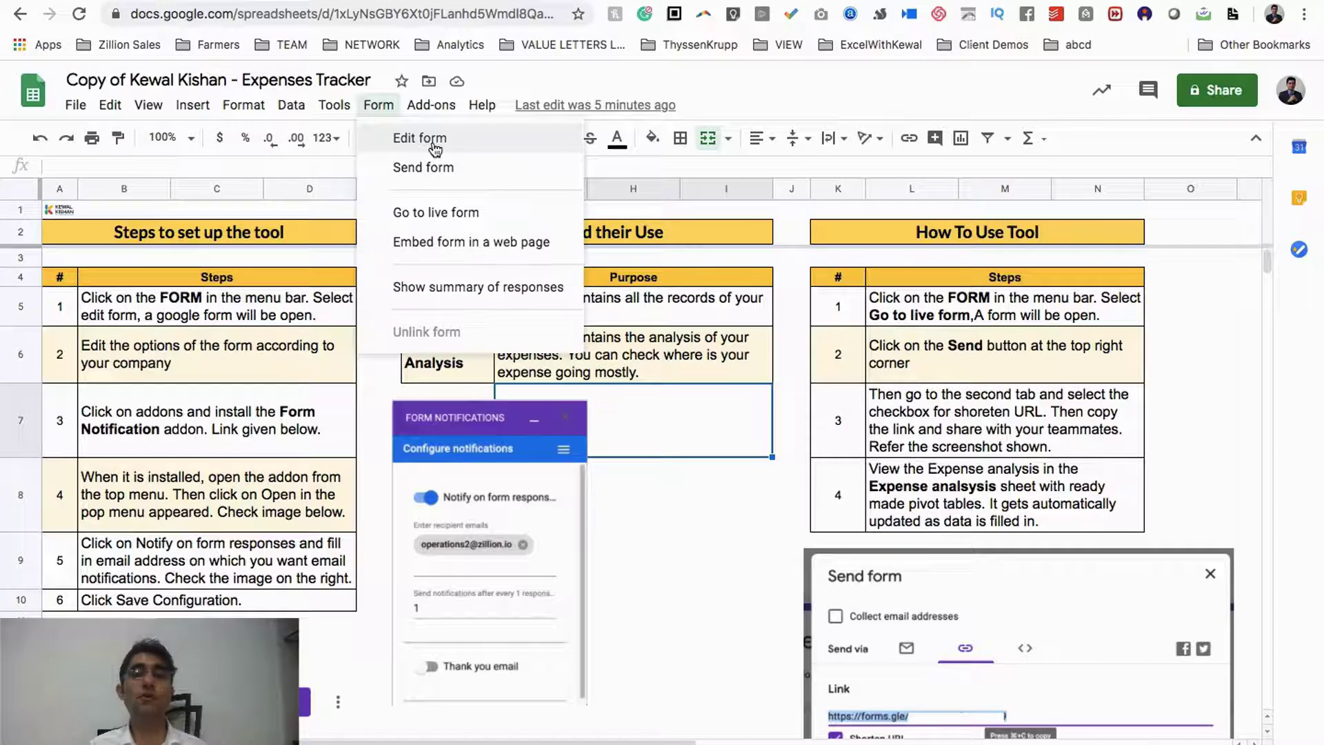
Open the linked form for editing and inspect the 'Expenses Tracker' title.
click(433, 140)
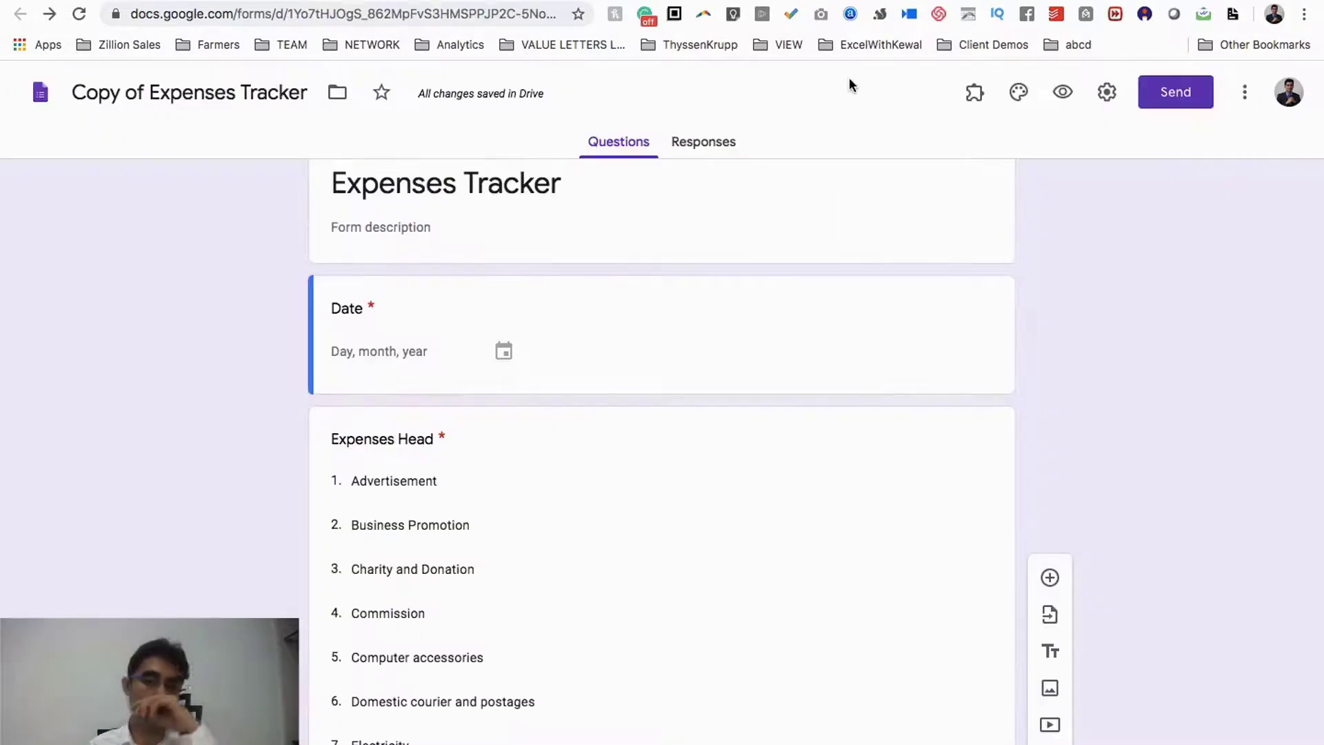
scroll(696, 318, up, 1)
click(467, 214)
triple_click(453, 218)
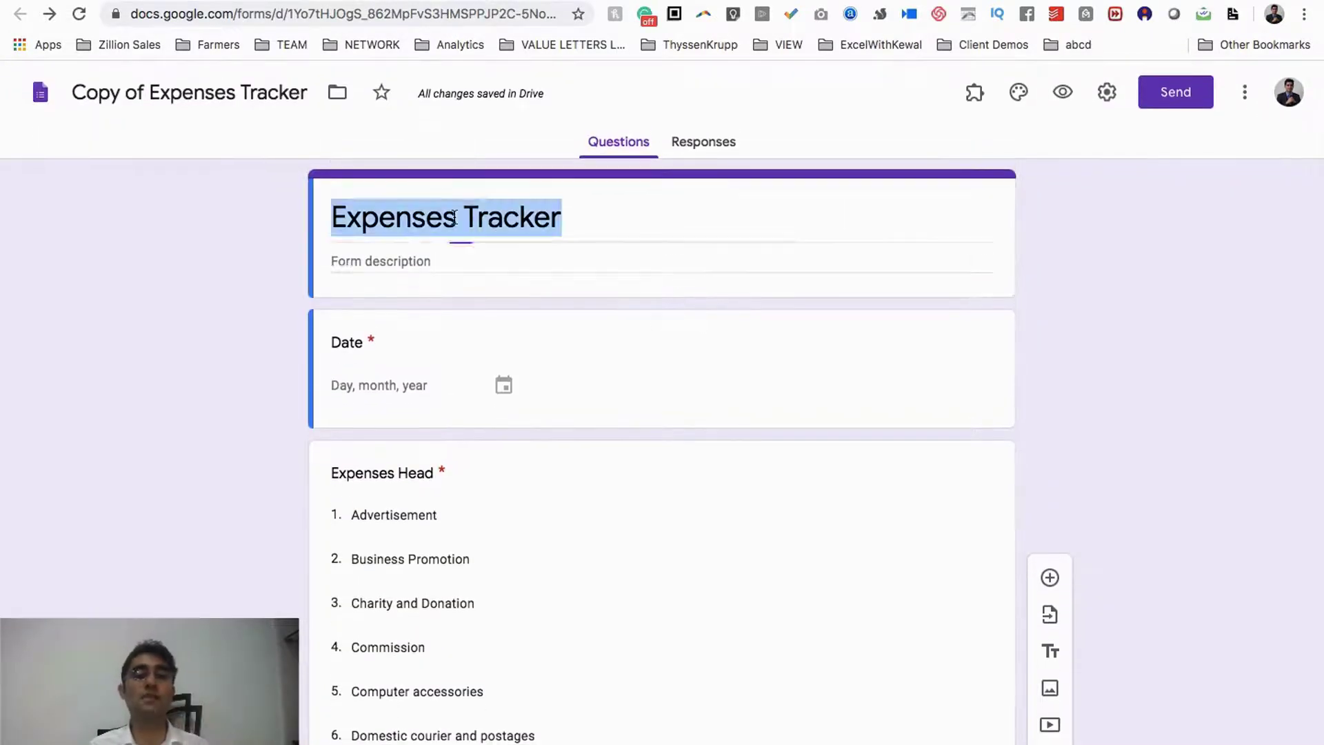
click(248, 393)
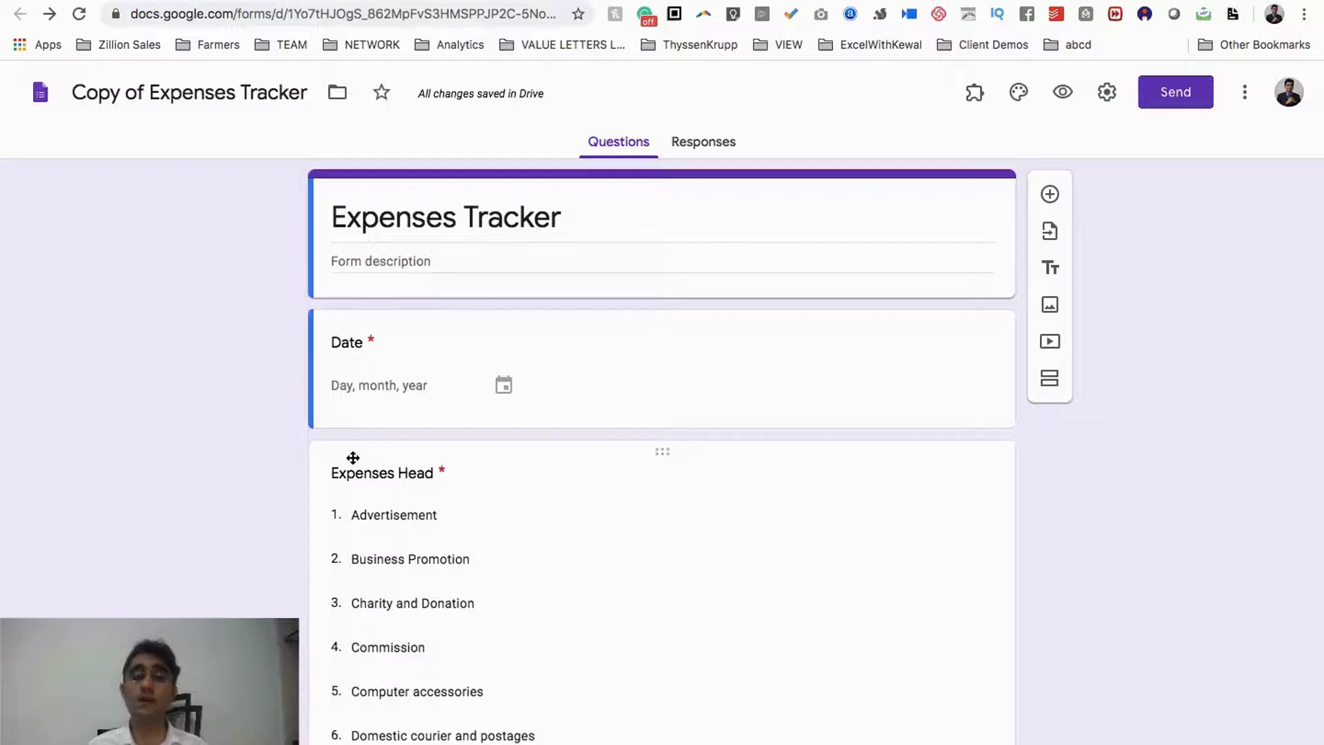
Review the Expenses Head options from Business Promotion through Electricity and Finance Cost.
scroll(281, 479, down, 3)
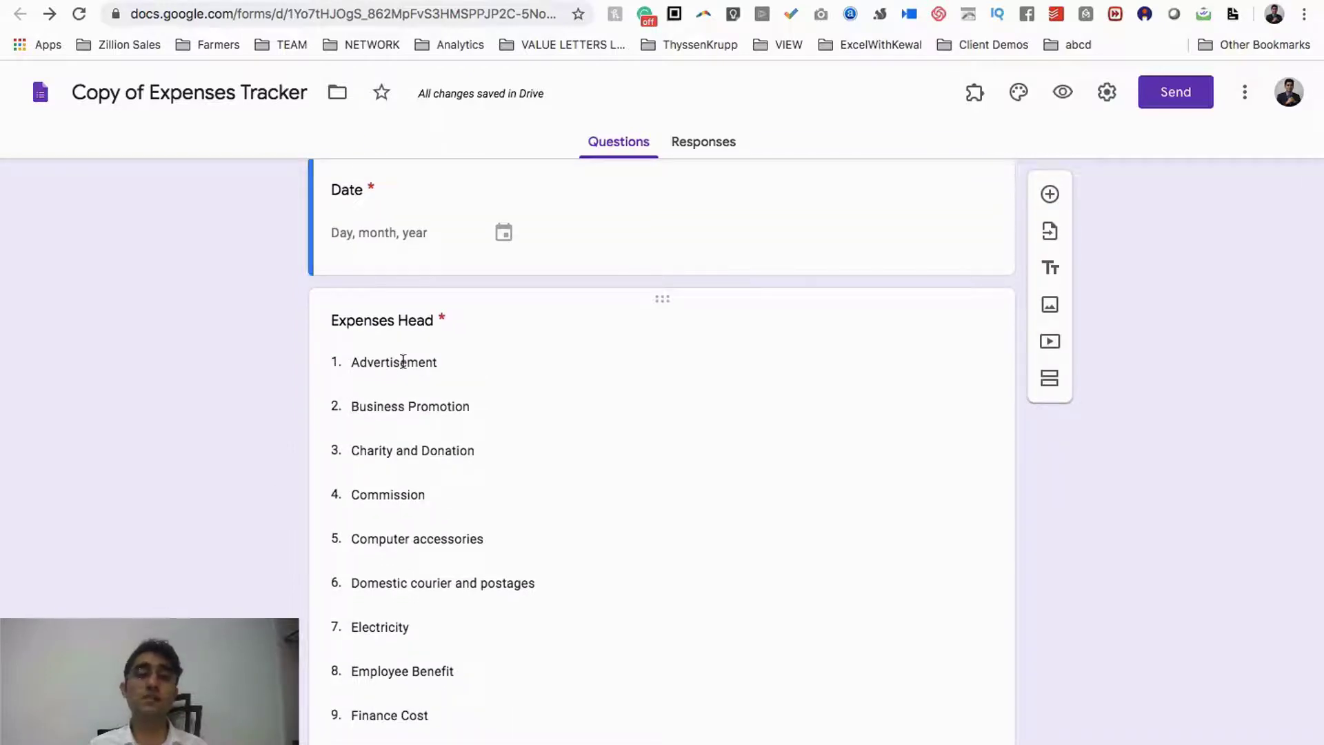
click(403, 362)
click(393, 437)
scroll(392, 437, down, 2)
click(376, 315)
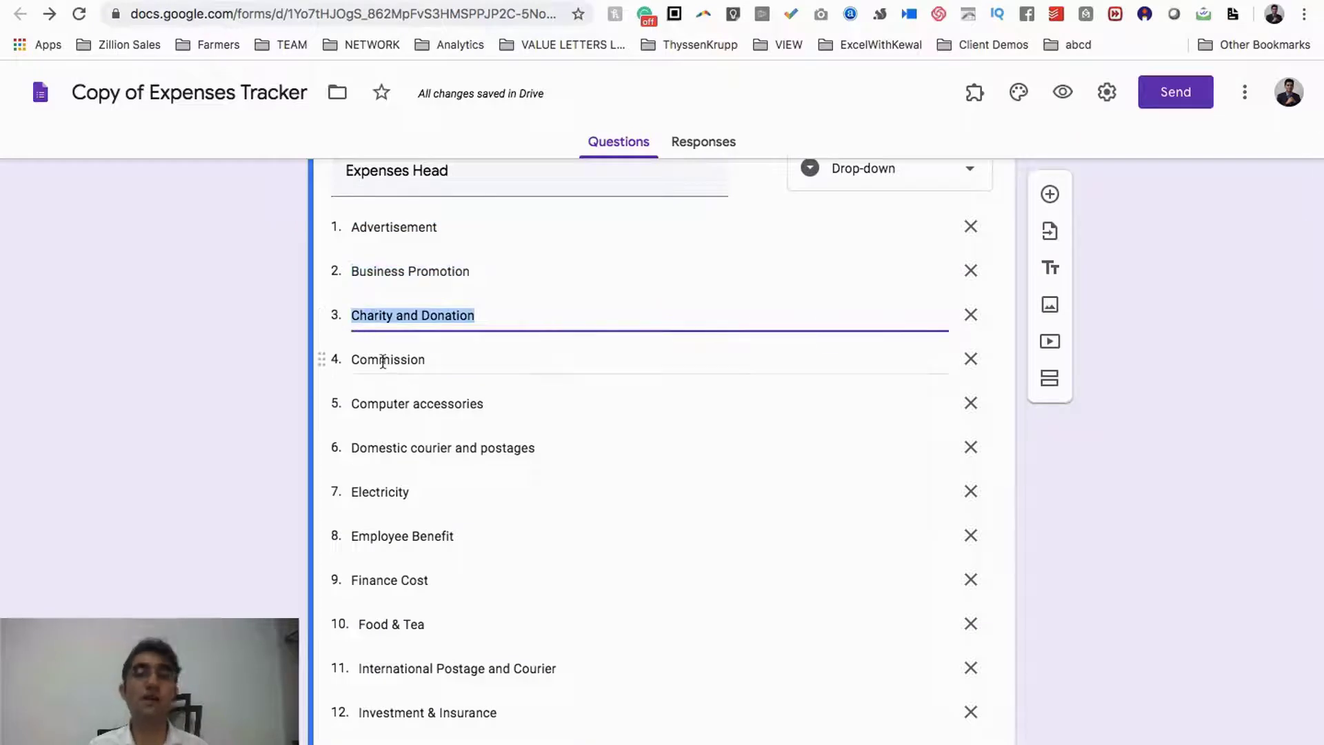
click(383, 360)
click(404, 405)
click(405, 449)
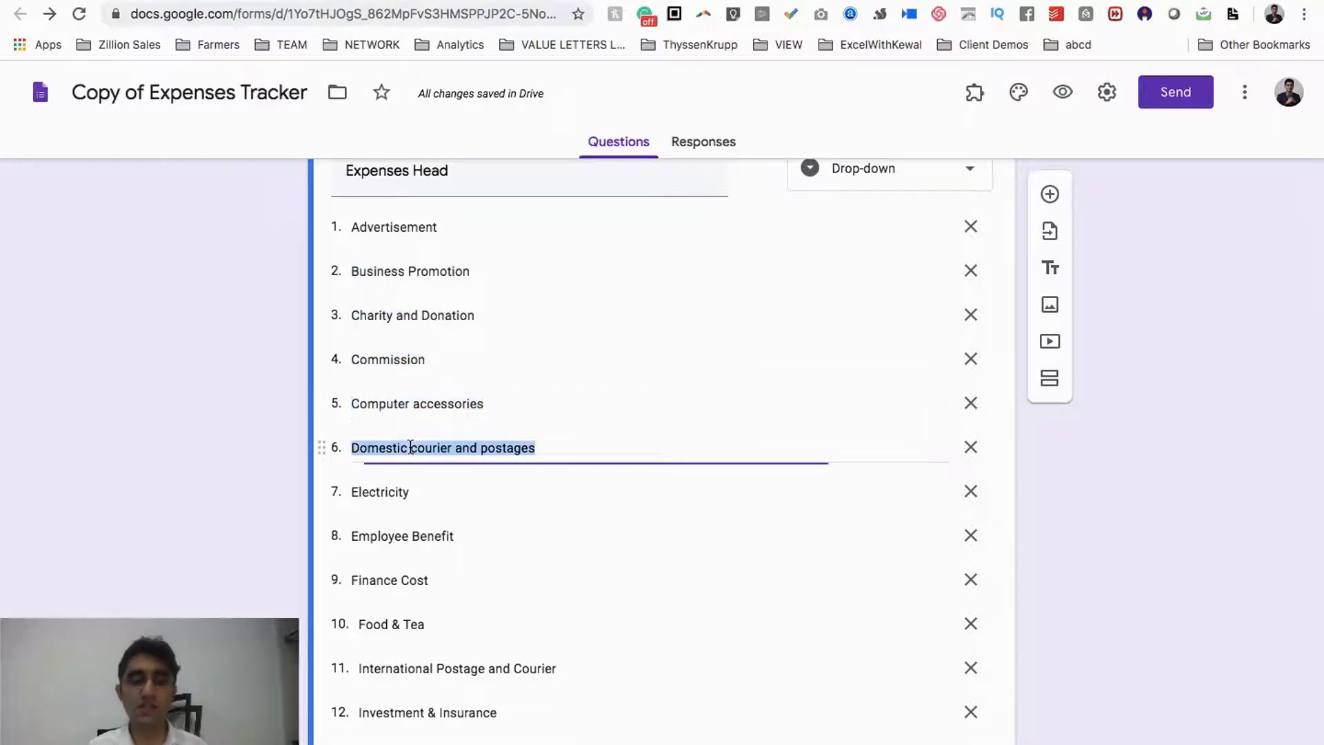
click(381, 494)
click(379, 579)
Check the IT Expenses, Office Expenses and Marketing Expenses options, then return to the top.
scroll(379, 583, down, 5)
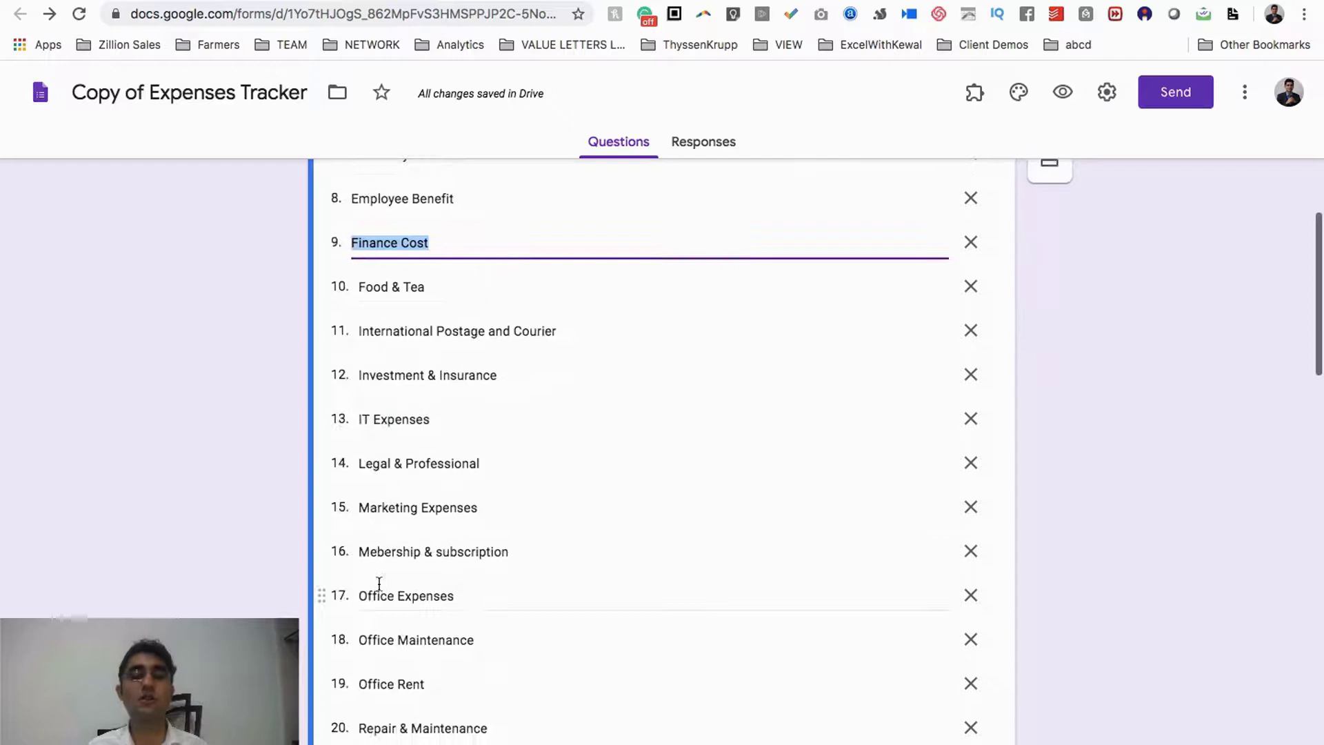
click(372, 428)
click(383, 595)
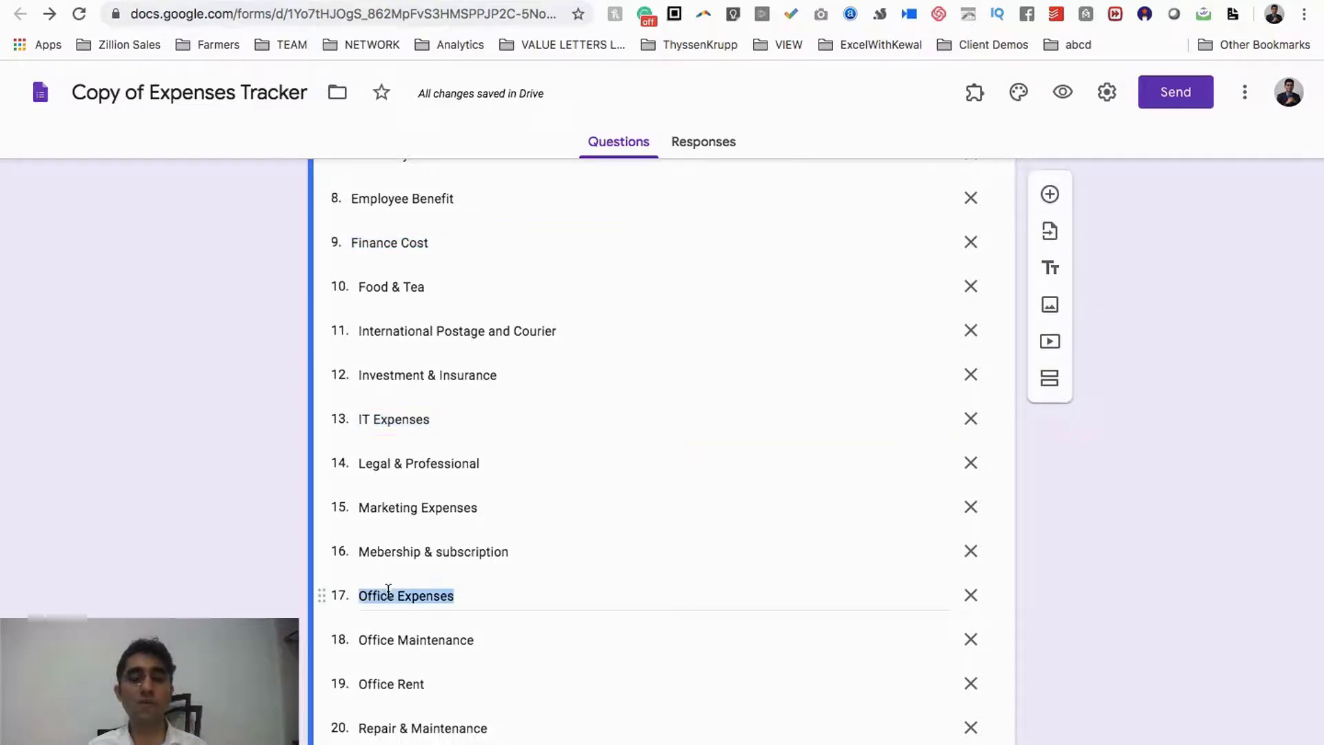
click(381, 509)
scroll(380, 511, down, 8)
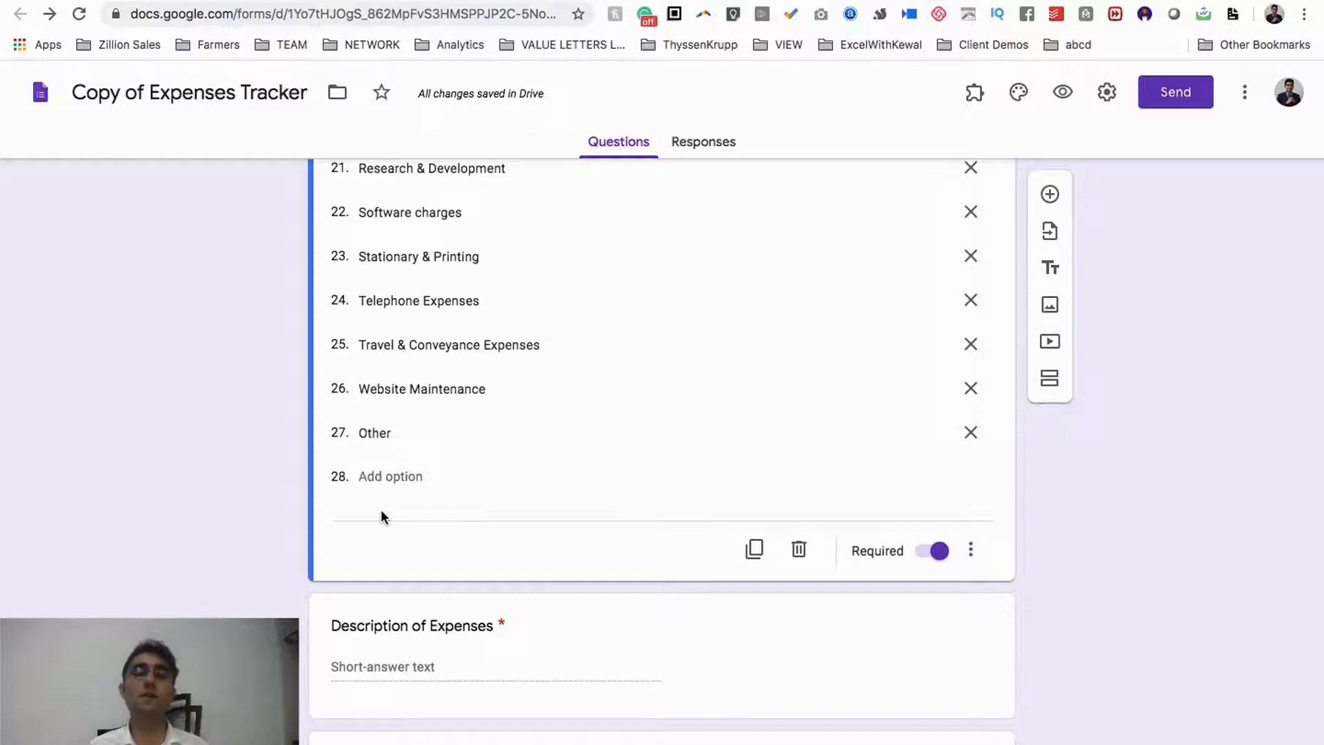
scroll(380, 516, up, 10)
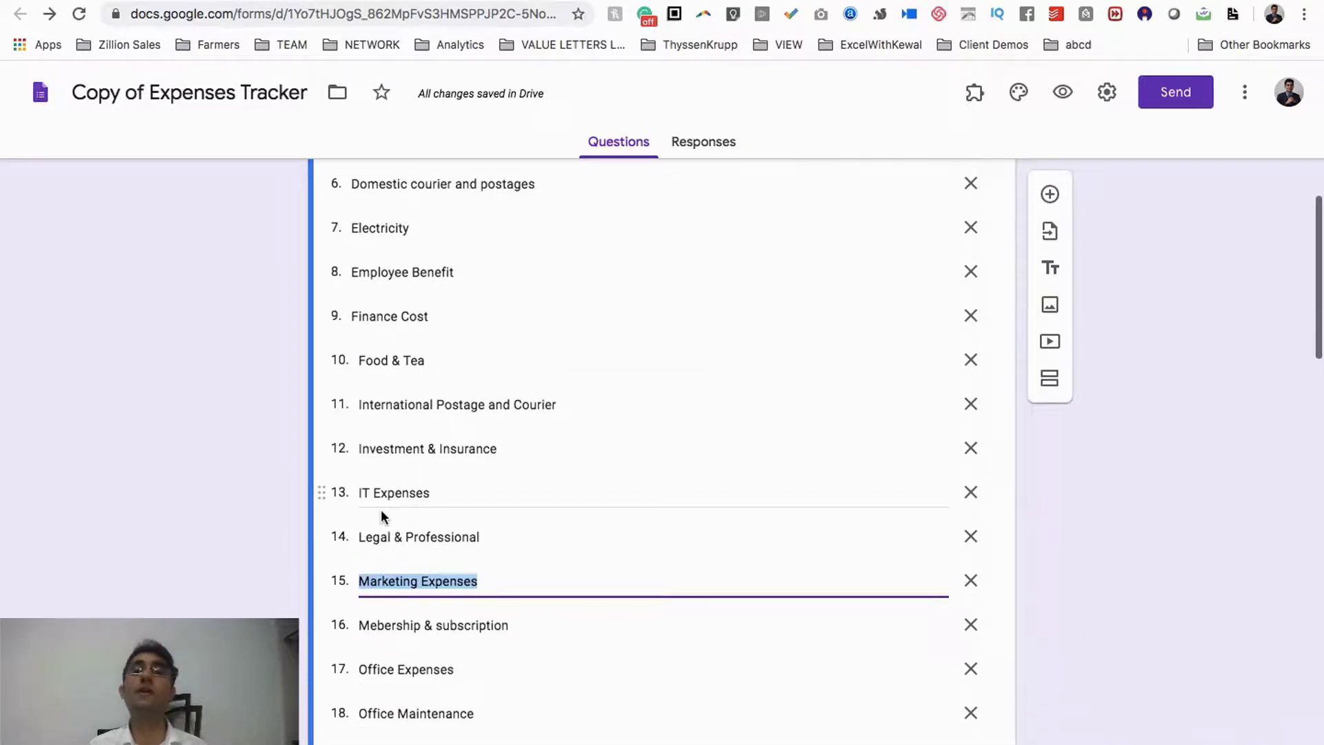
scroll(381, 509, up, 4)
scroll(381, 509, up, 2)
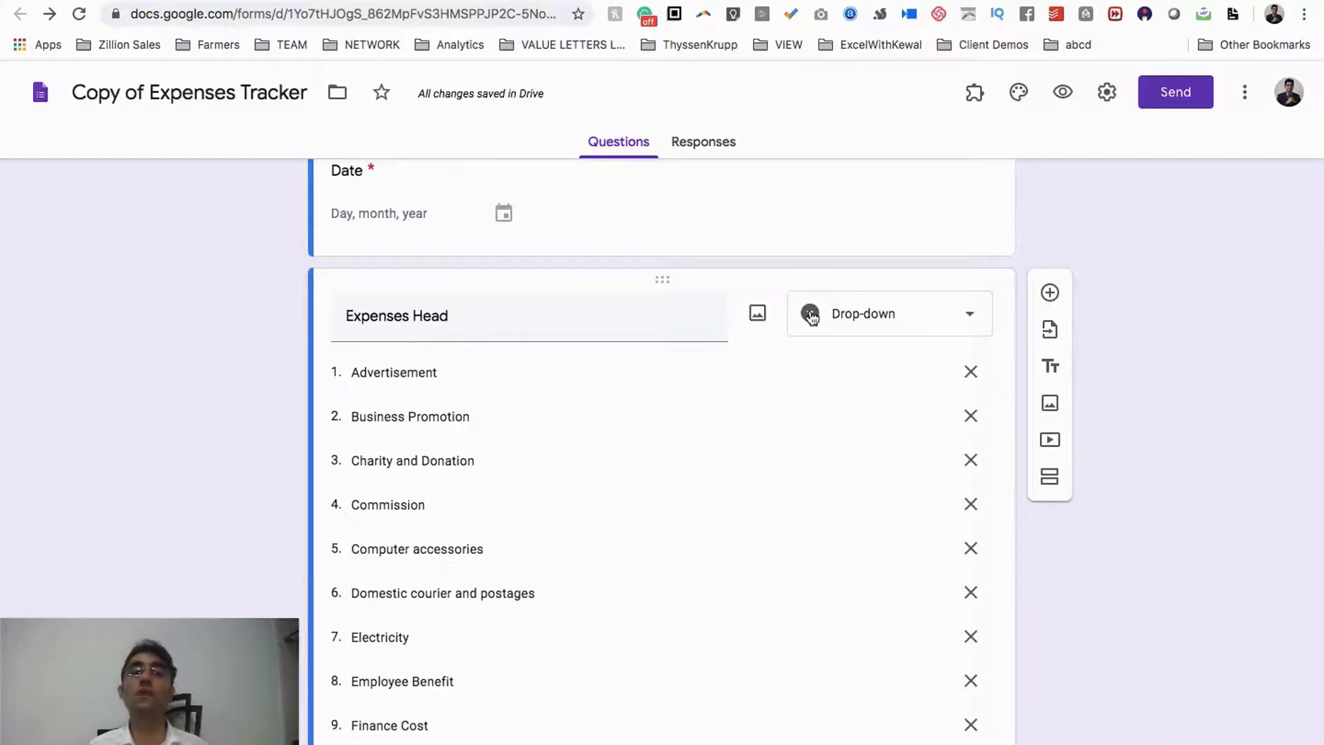
Turn off Required on the Description of Expenses question.
scroll(809, 319, up, 3)
scroll(809, 318, down, 15)
scroll(809, 318, down, 8)
click(522, 298)
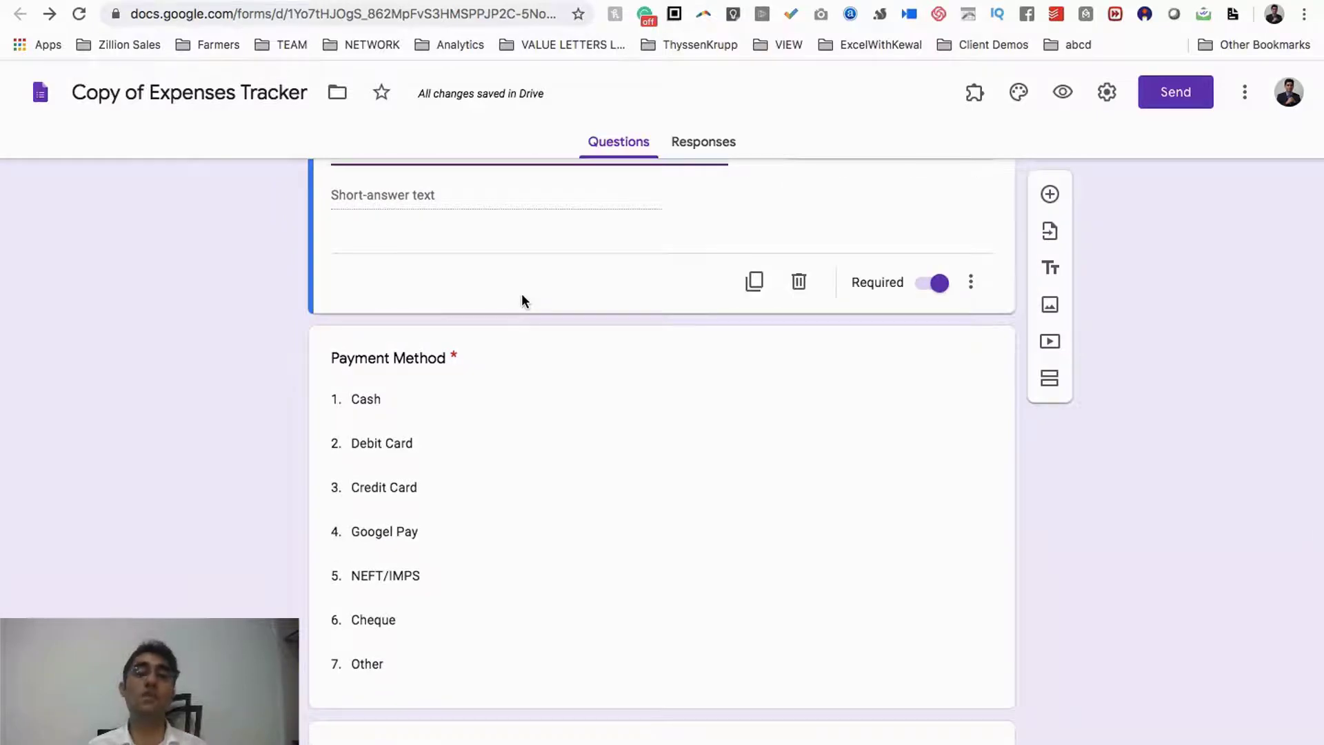
click(937, 375)
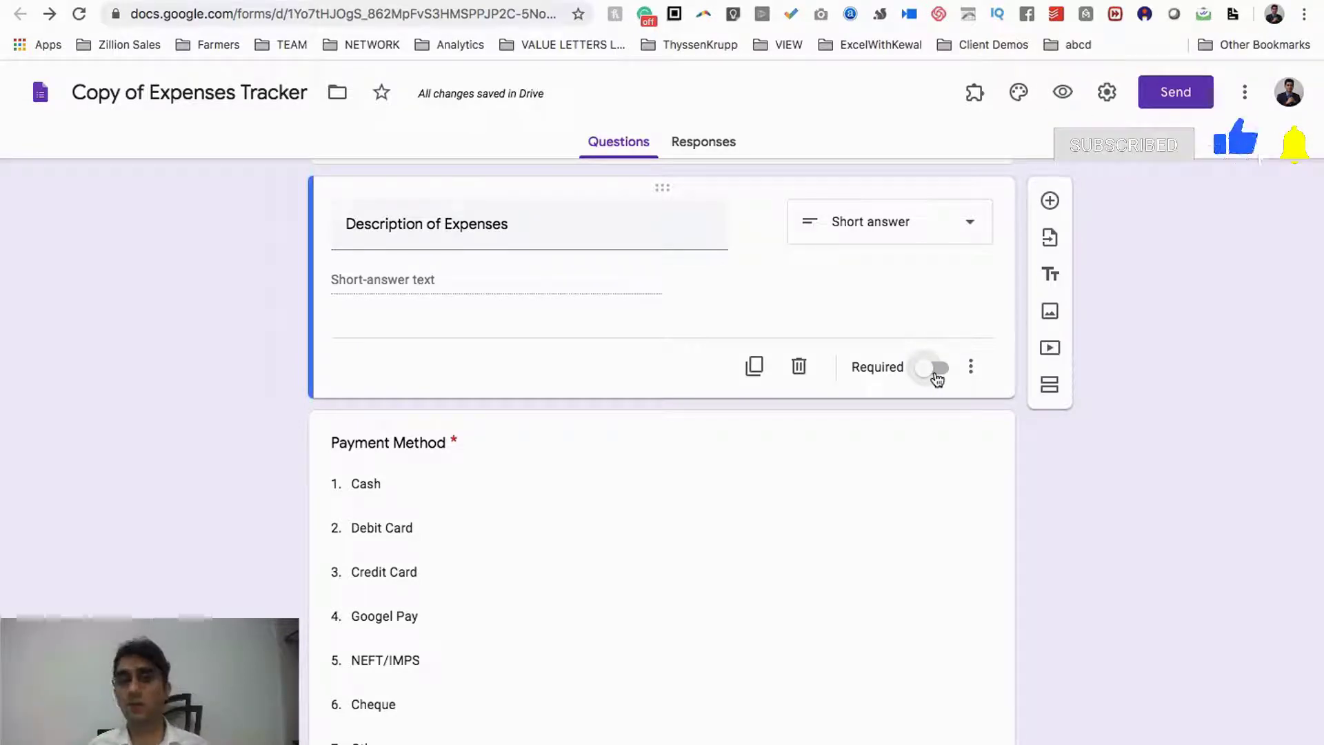
Inspect the required Payment Method question and the Amount question's validation.
scroll(635, 532, down, 3)
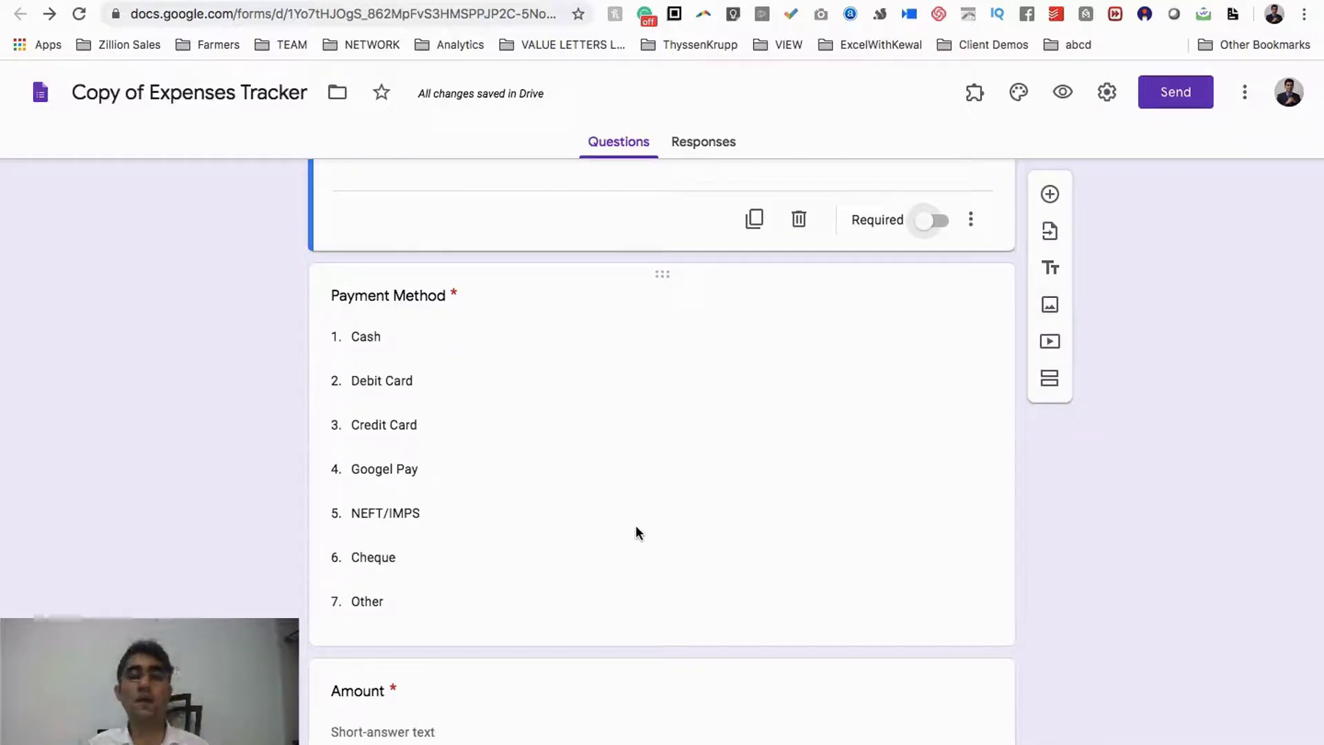
click(511, 502)
scroll(510, 499, down, 4)
click(408, 478)
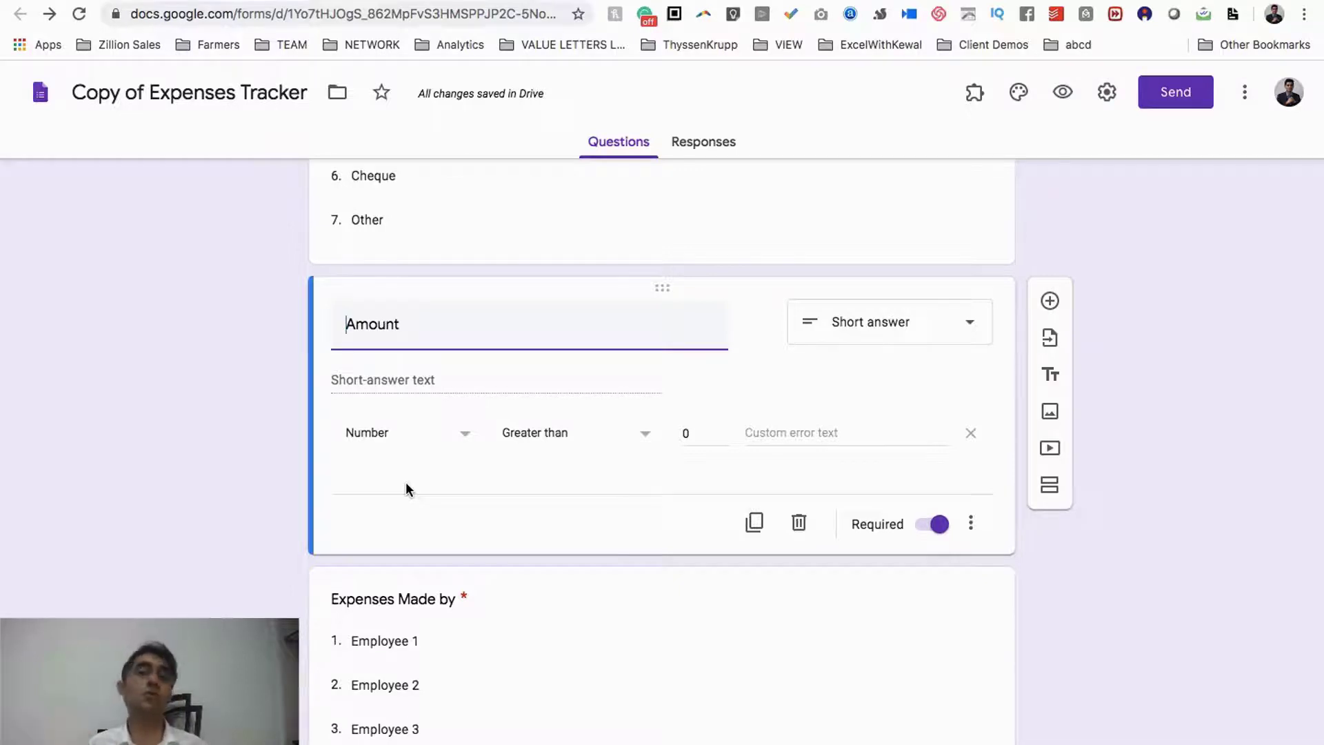
scroll(406, 483, down, 4)
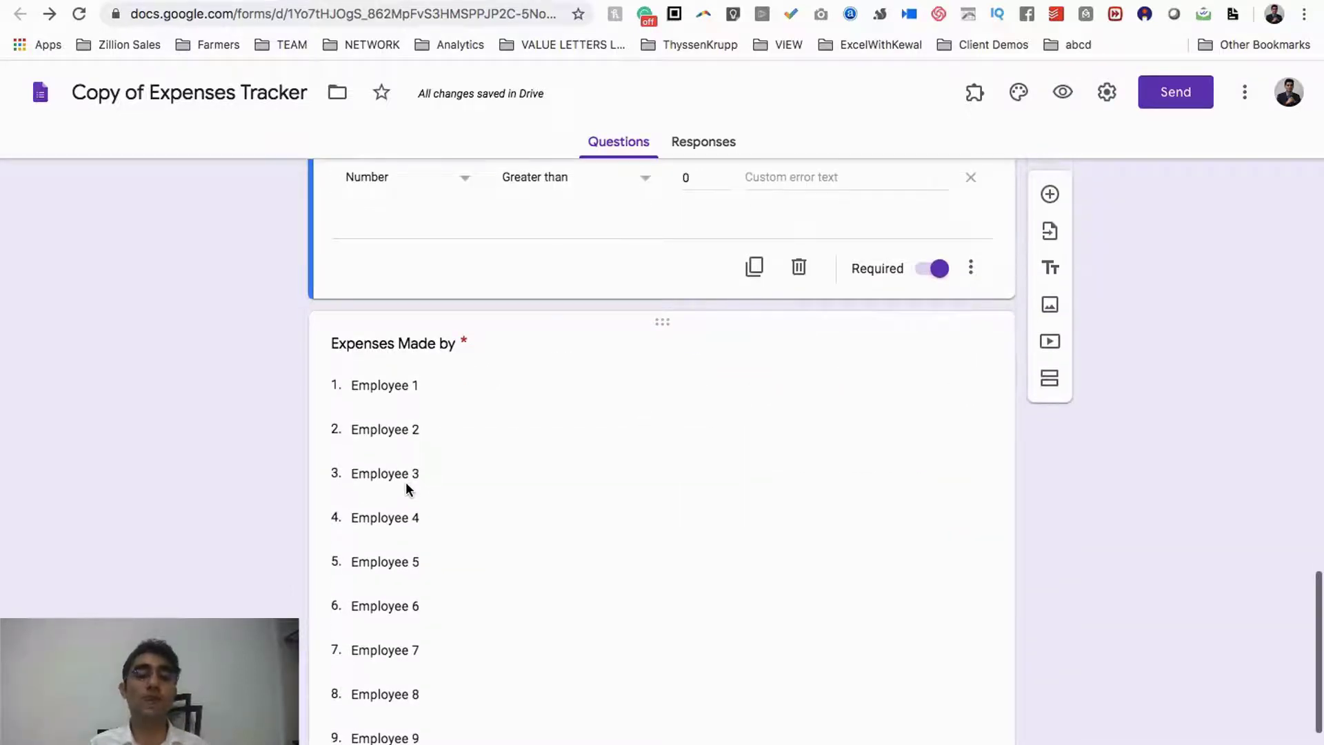
click(406, 483)
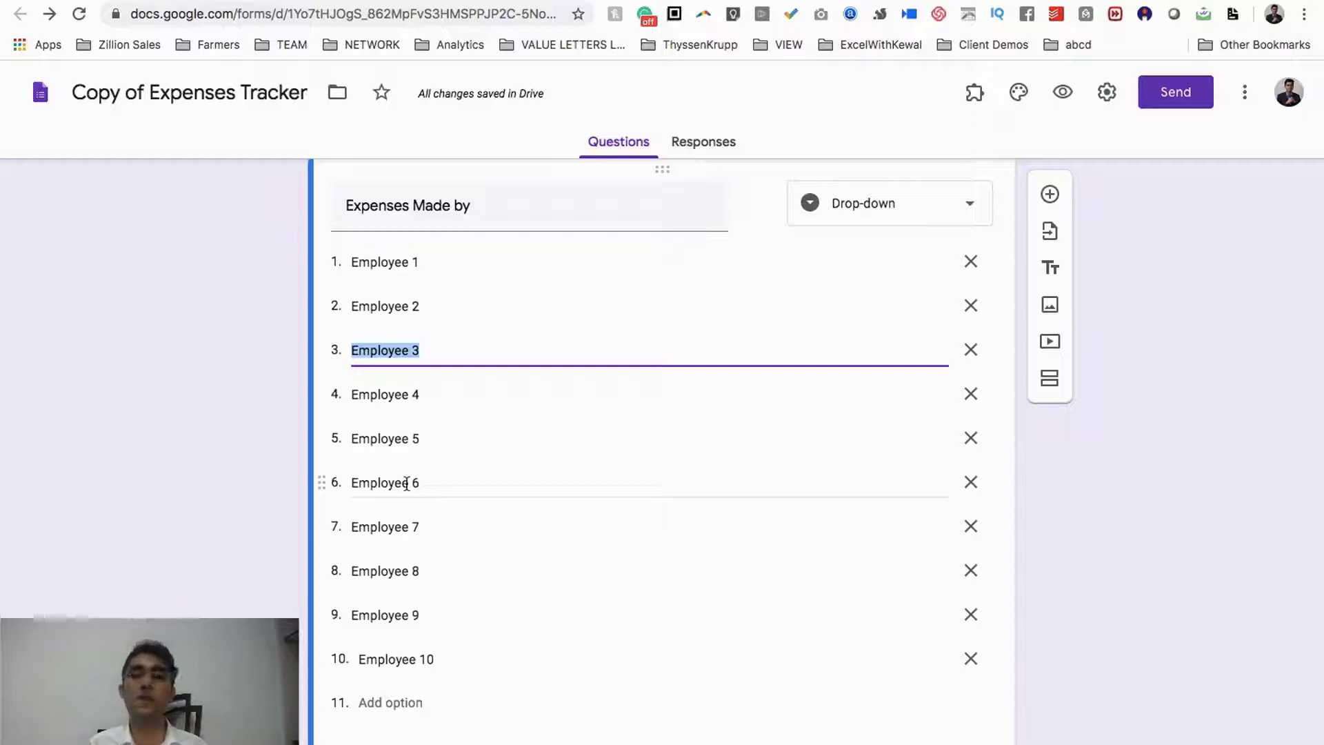
scroll(406, 483, down, 3)
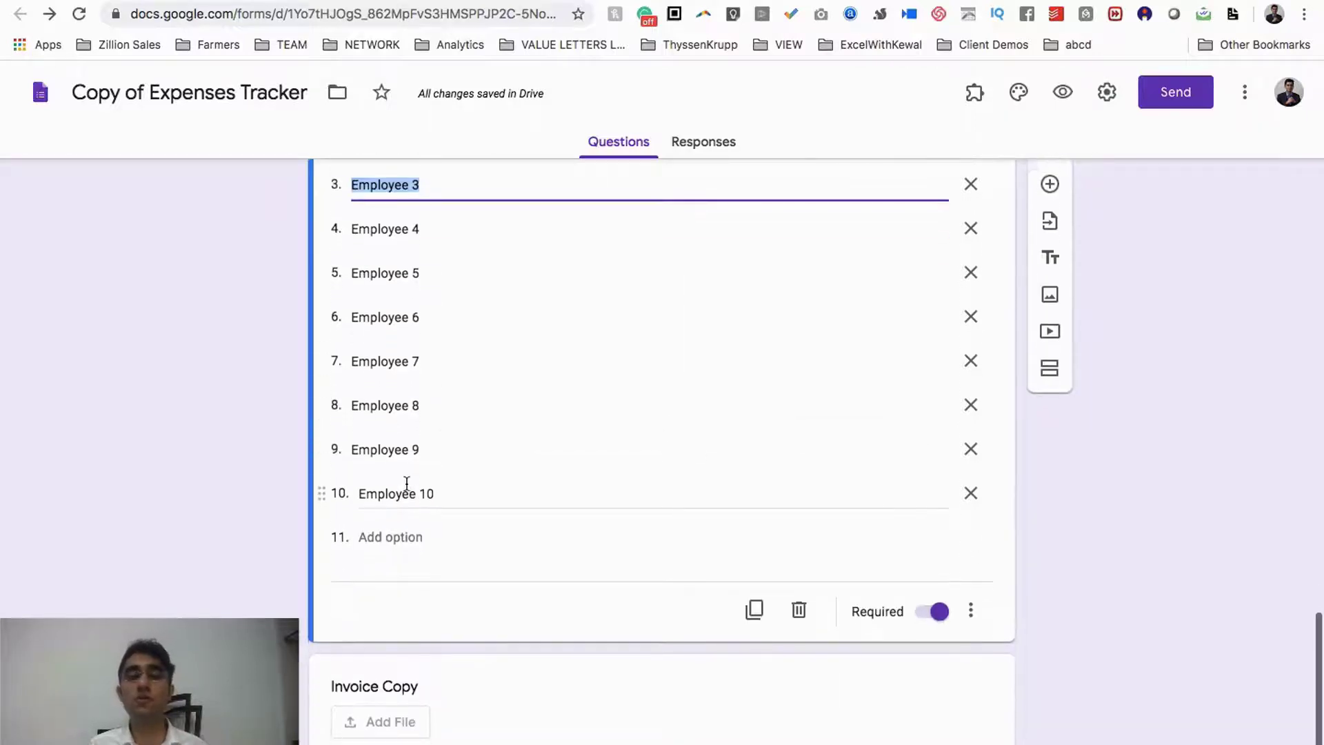
Set the Invoice Copy upload question to accept any file type instead of PDF and Video.
click(379, 449)
scroll(390, 587, down, 1)
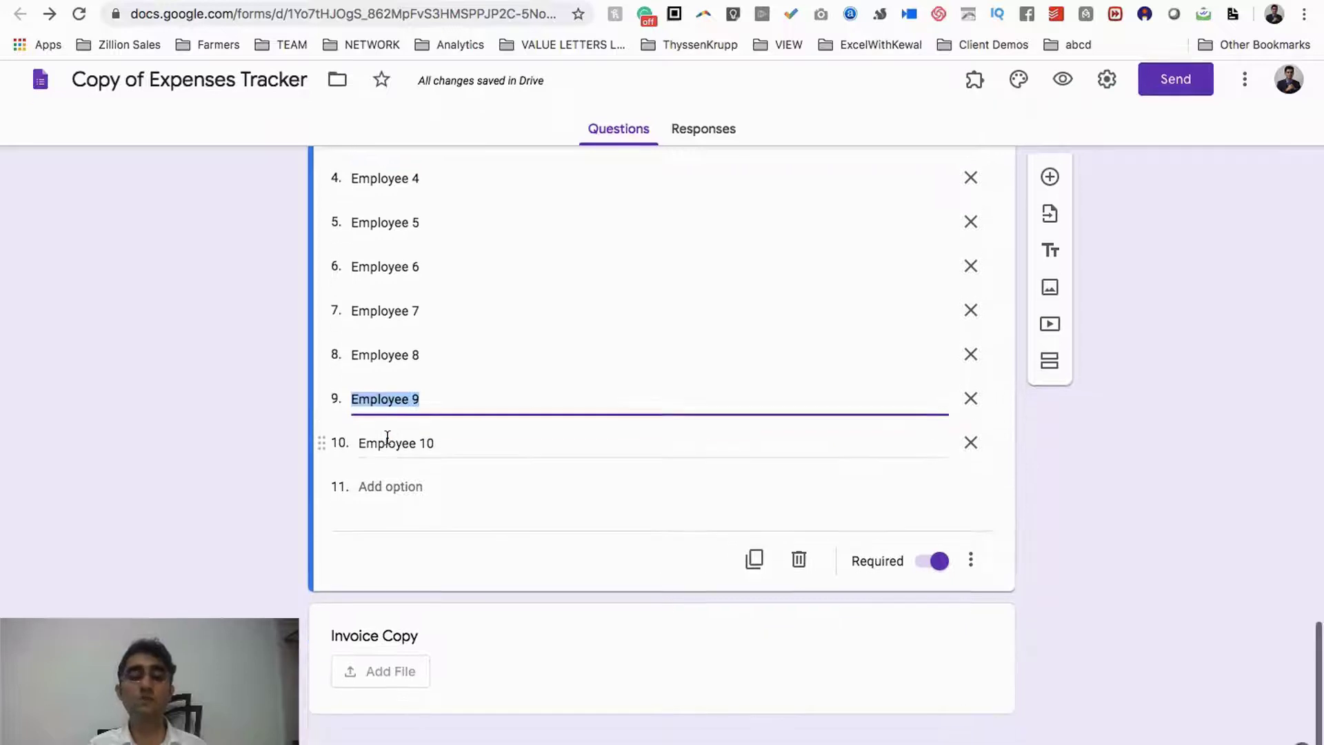
click(453, 682)
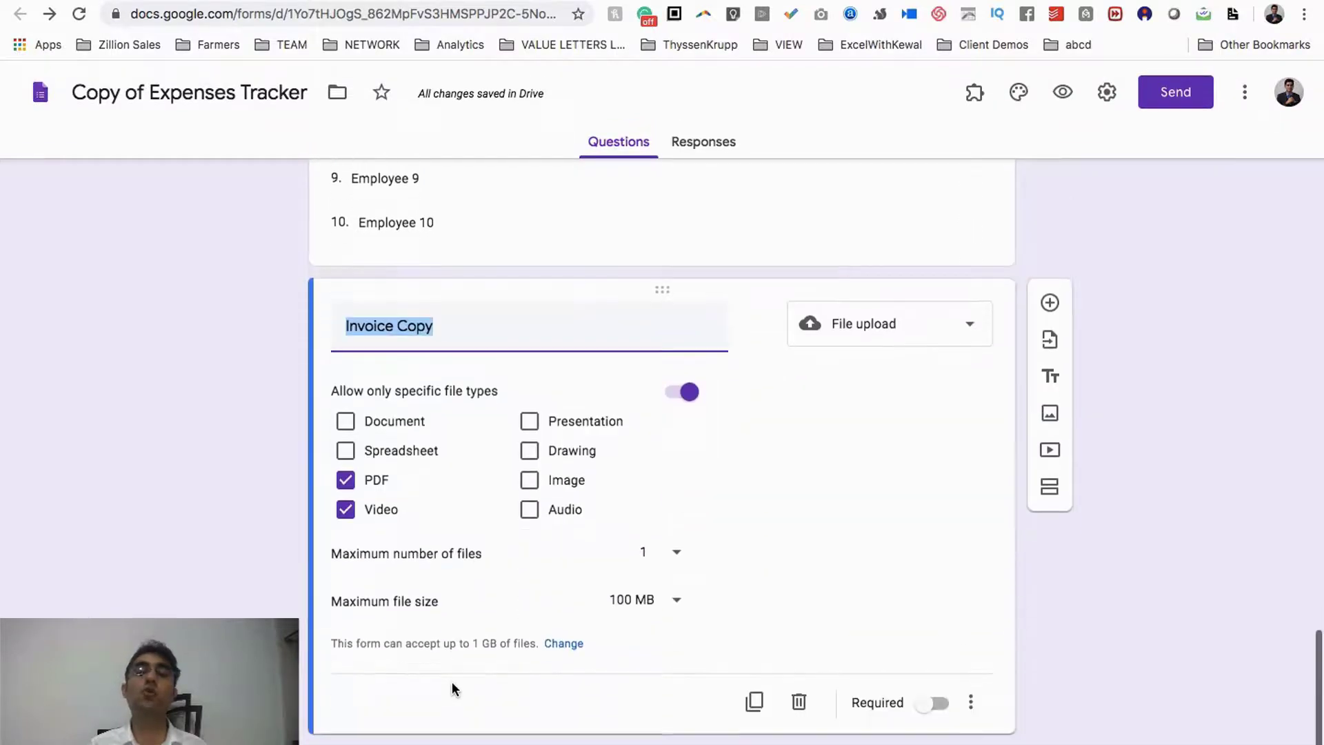
click(345, 473)
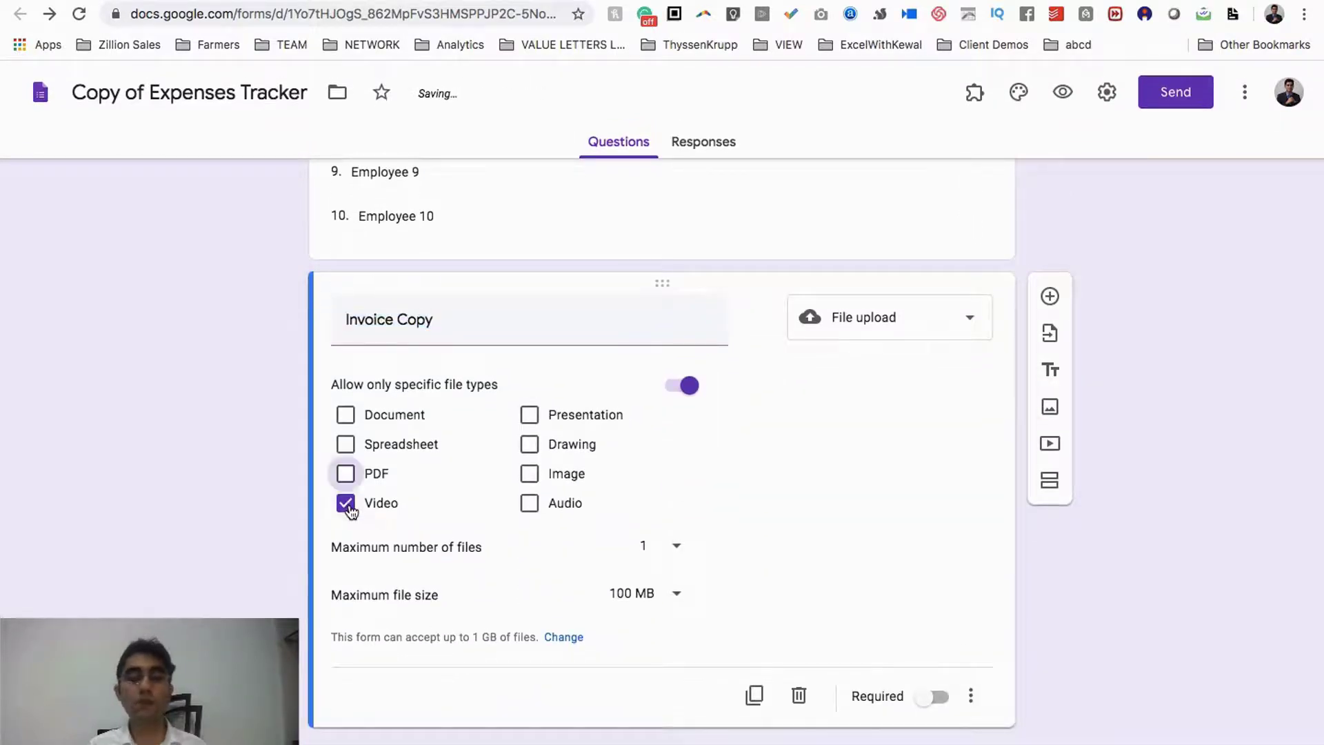
click(346, 503)
click(675, 388)
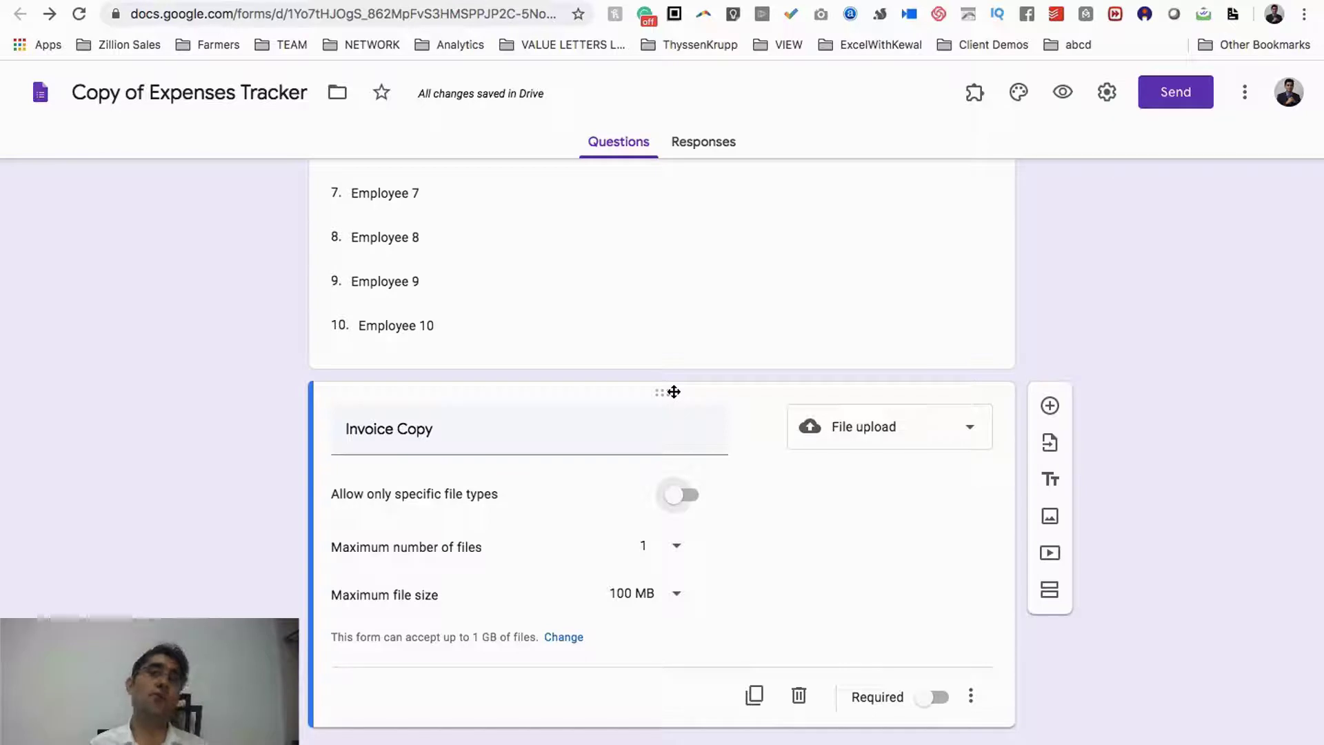
click(680, 494)
click(680, 387)
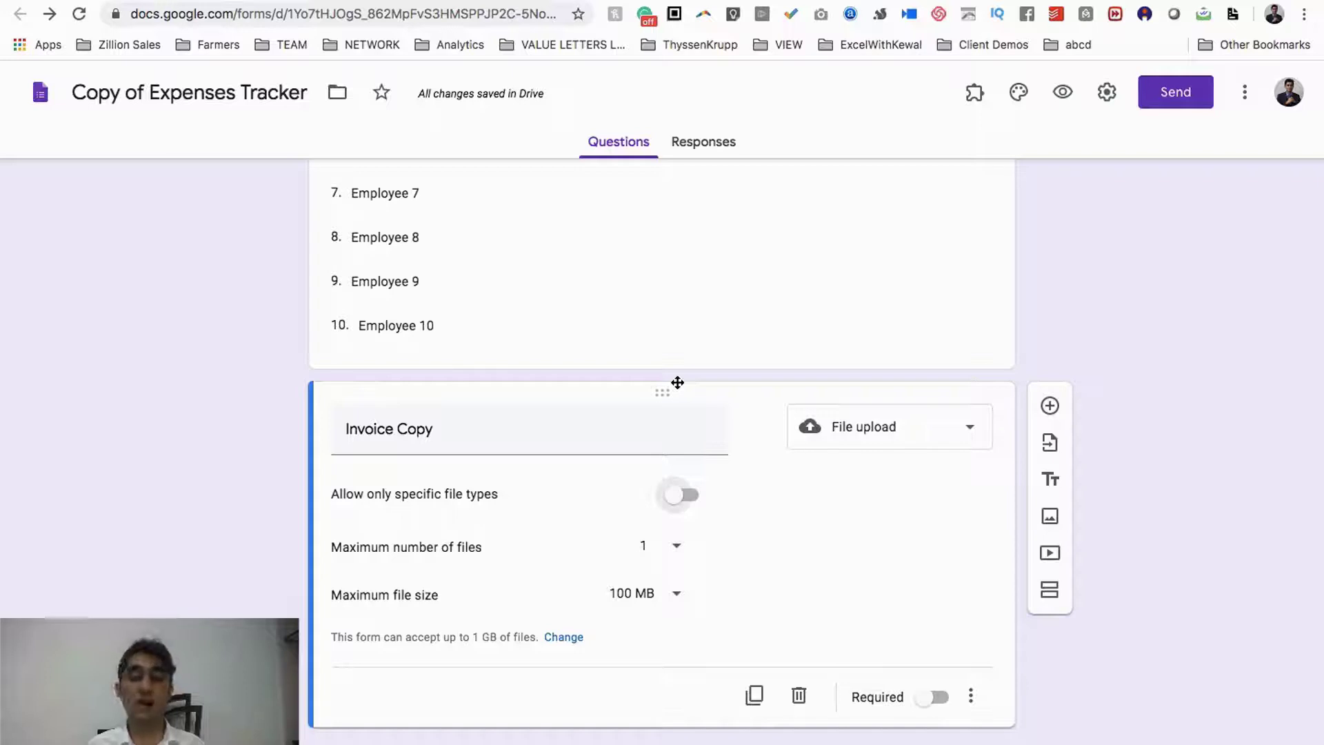
Make Invoice Copy required, revert it to optional, and return to the form's top.
click(925, 702)
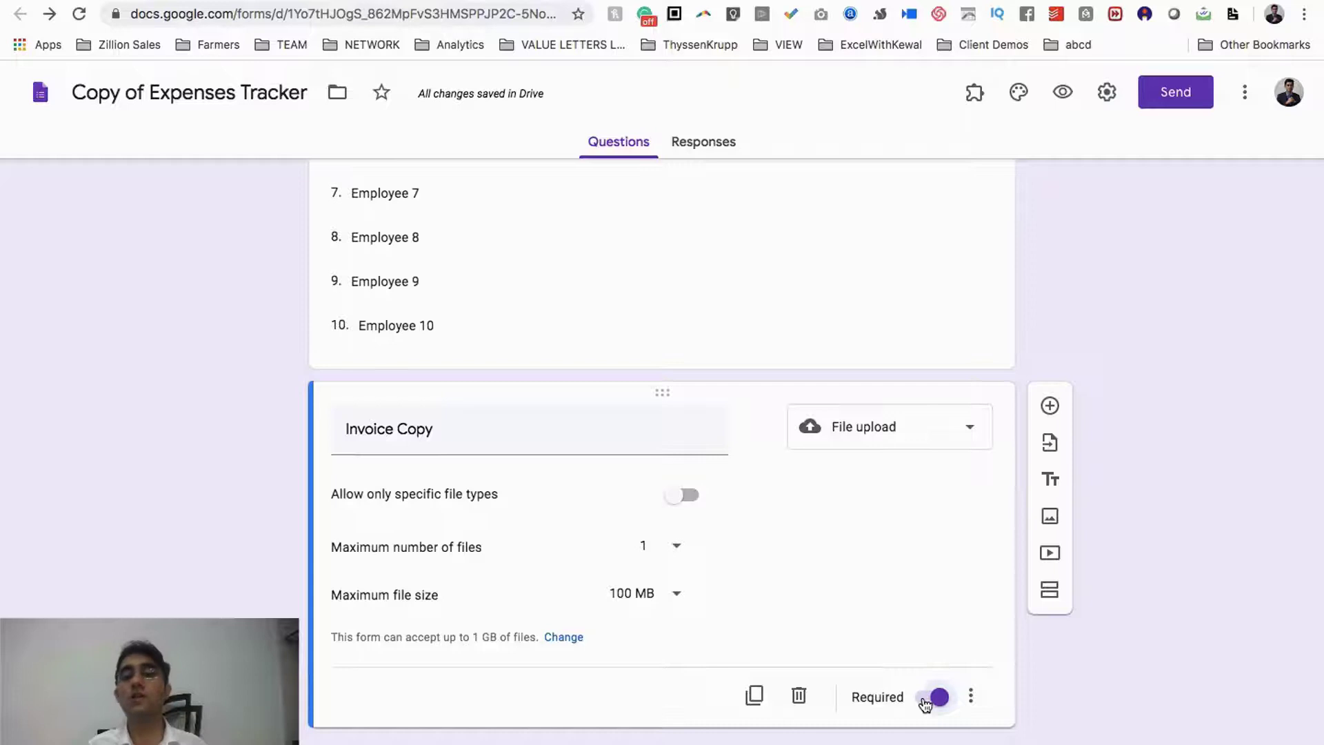
click(925, 702)
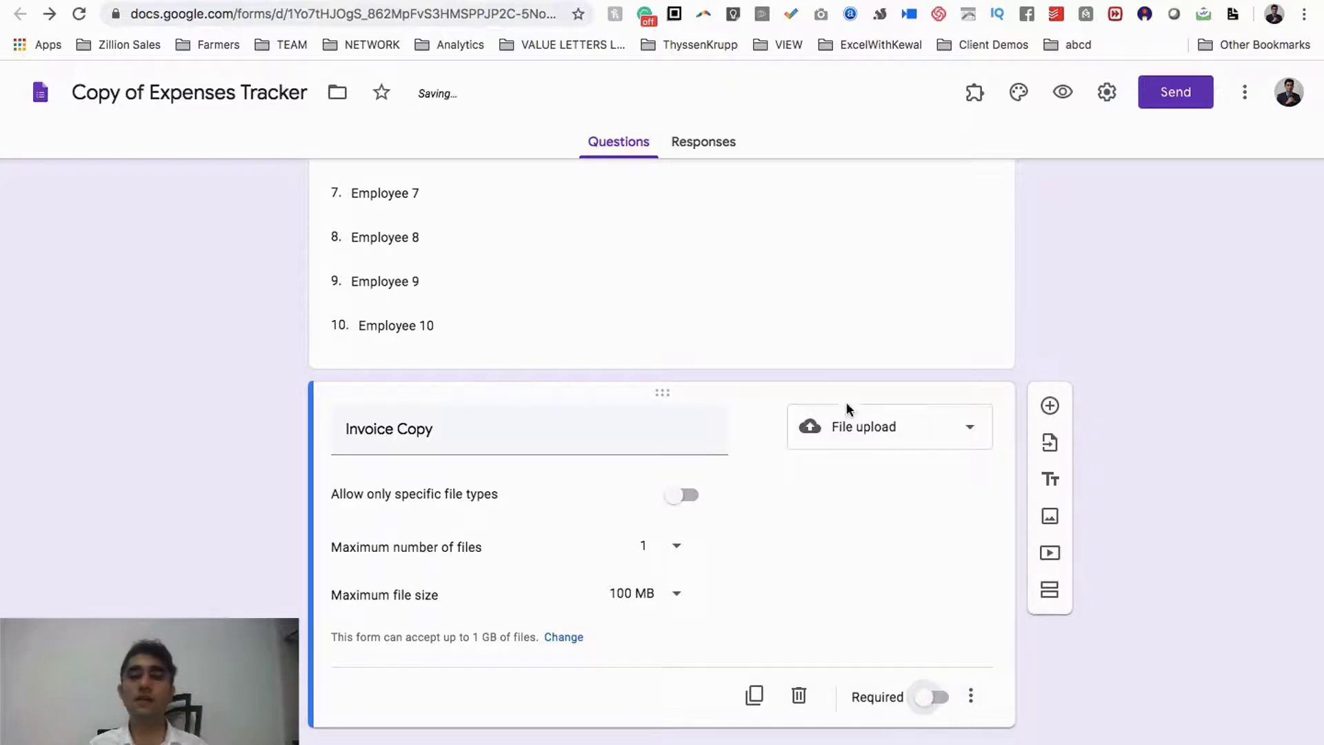
scroll(842, 378, up, 20)
scroll(840, 377, down, 15)
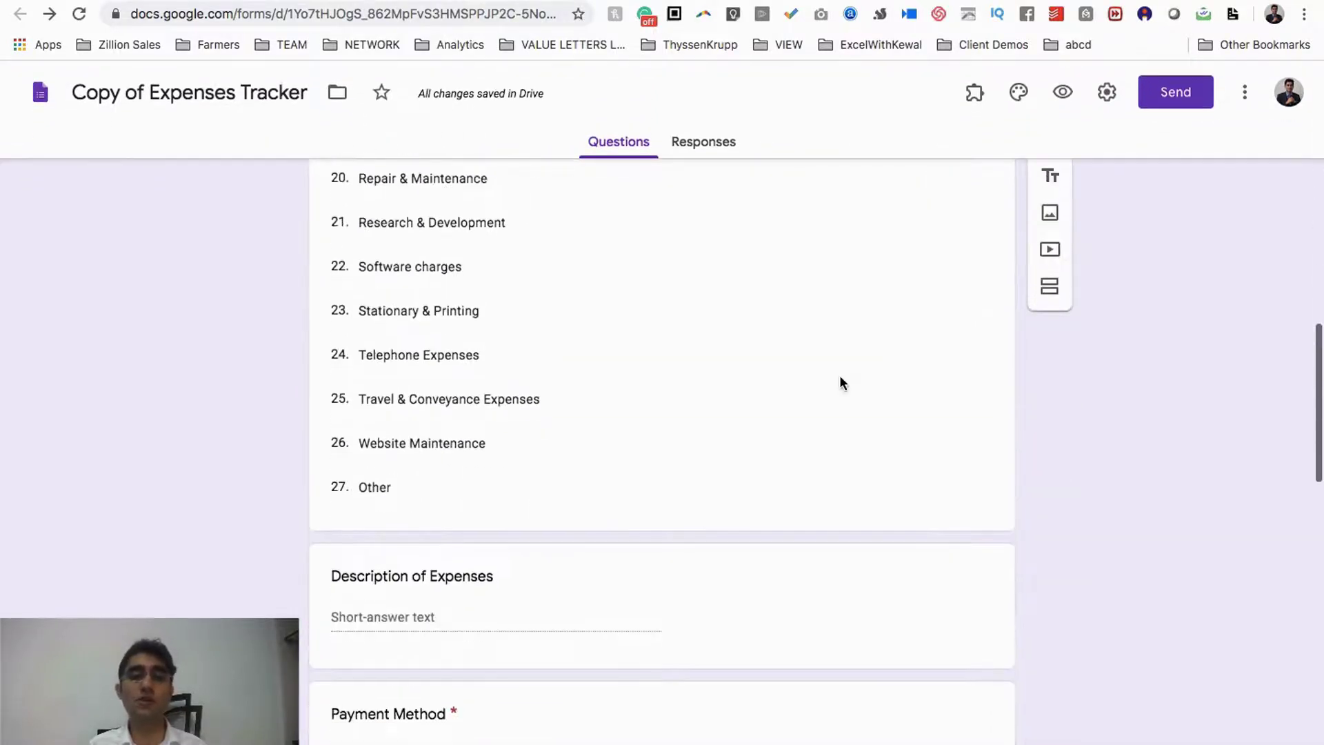
scroll(840, 378, up, 20)
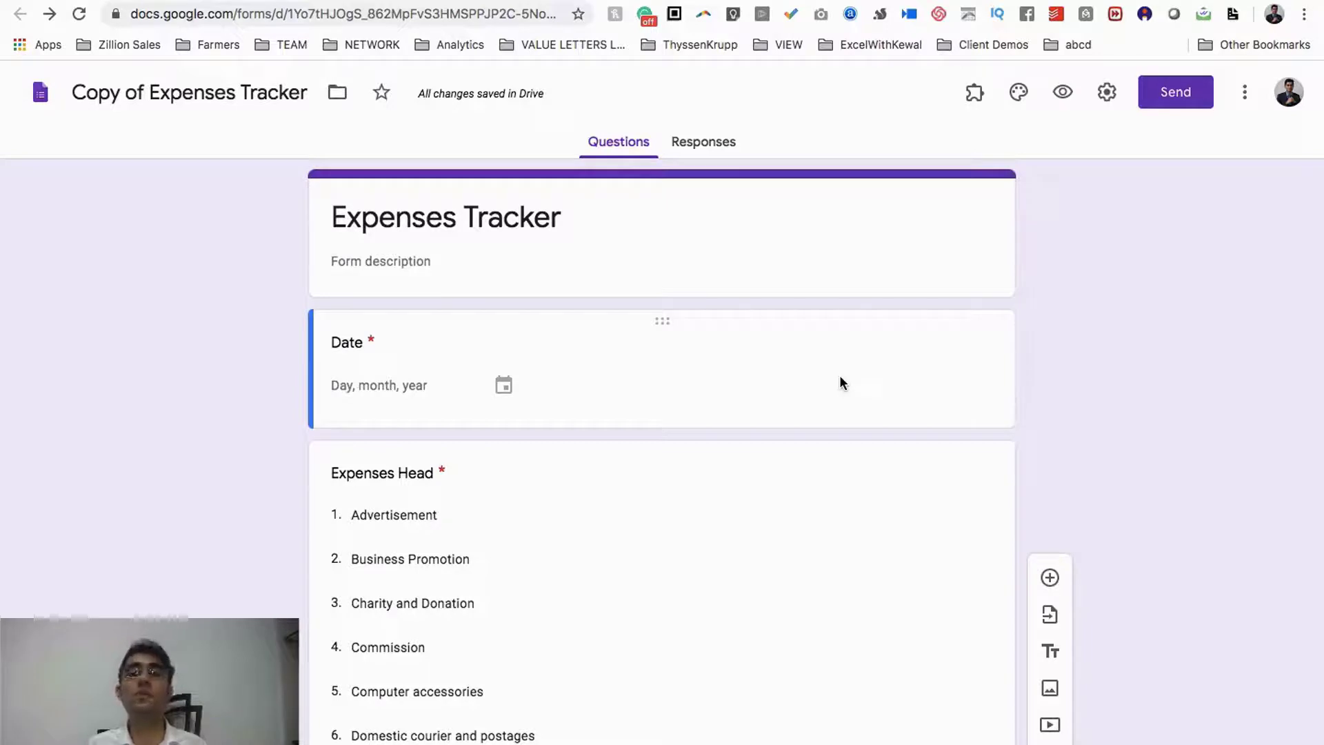
Show the installed add-ons, including Form Notifications, Form Approvals, Form Publisher, Form Ranger and formLimiter.
click(973, 102)
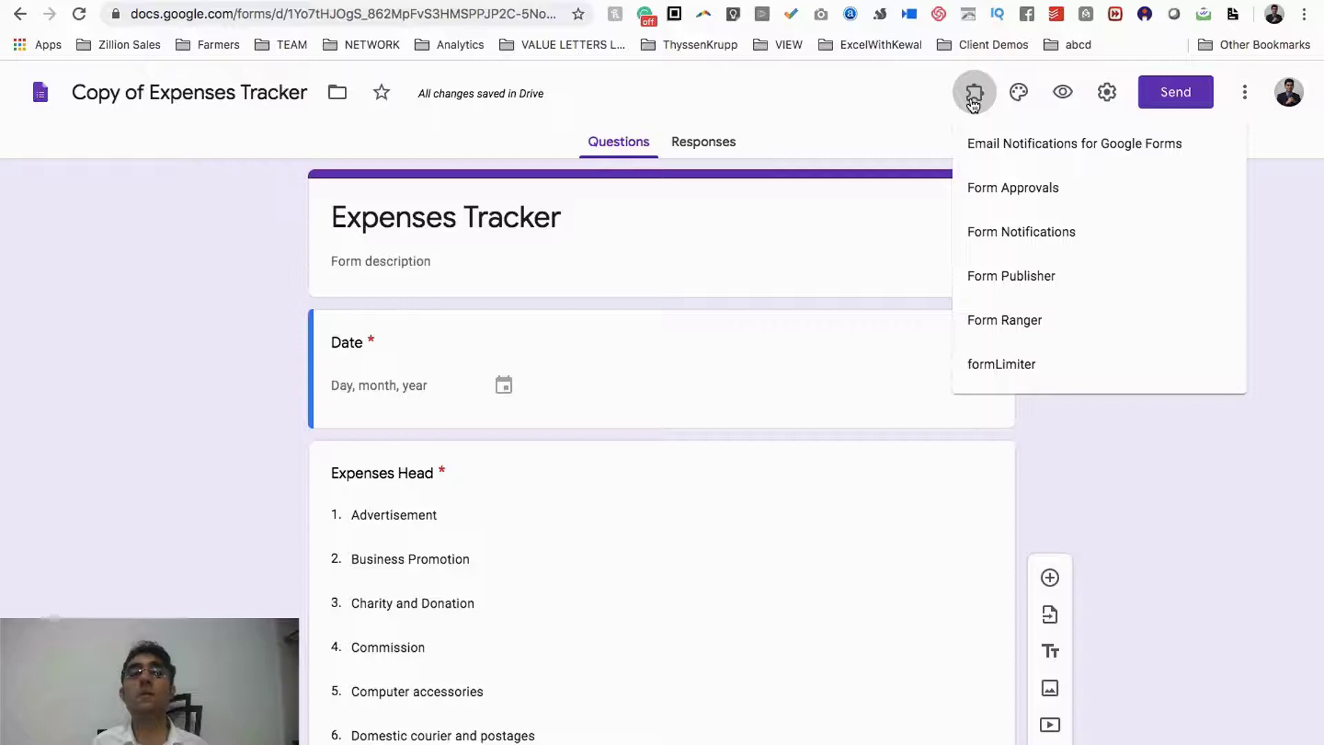
Launch the Form Notifications settings and review the two recipient email addresses.
click(1042, 230)
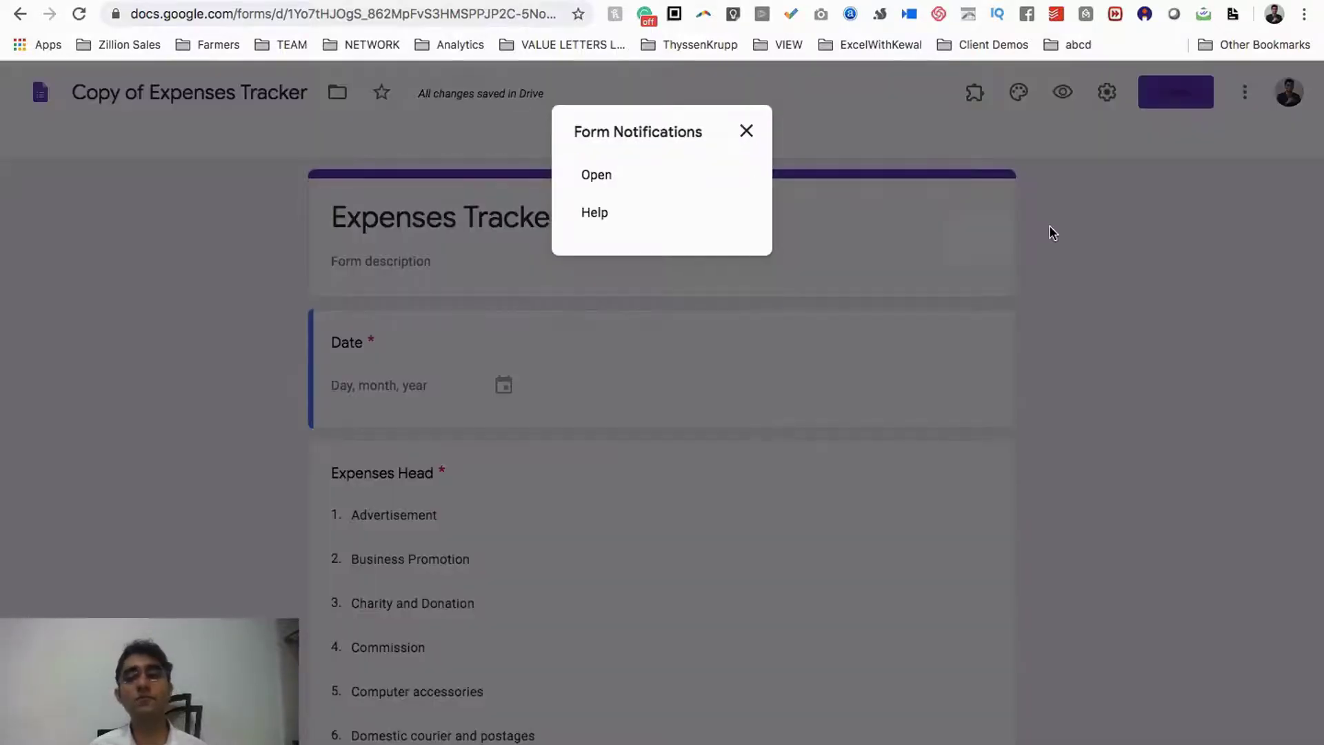
click(585, 173)
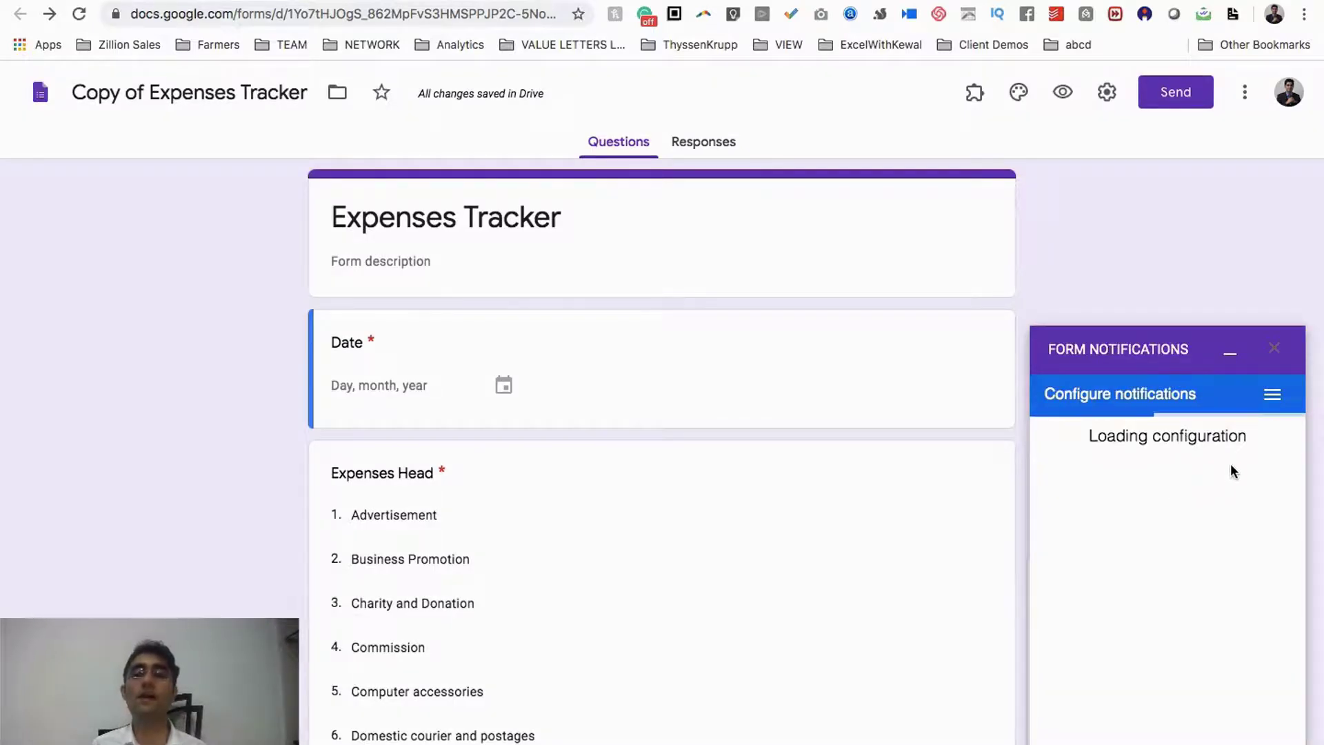
scroll(1210, 489, down, 3)
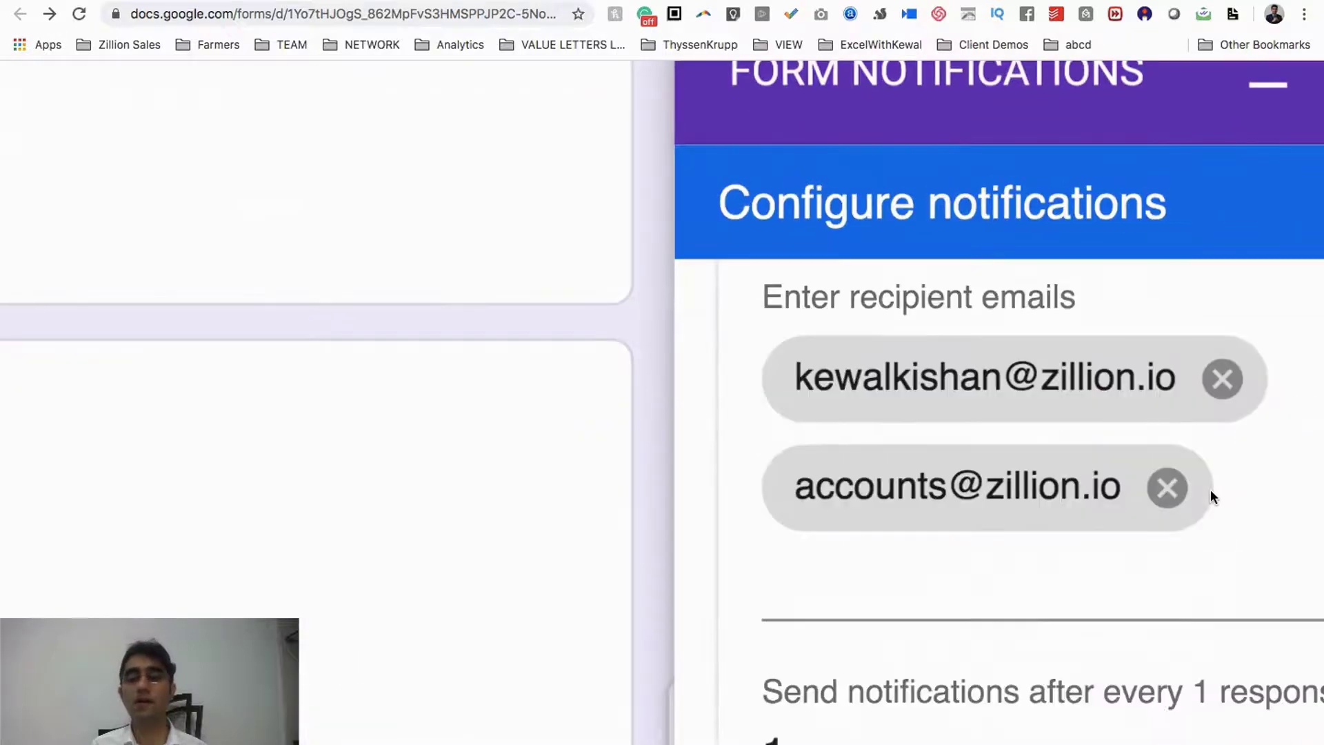
click(899, 383)
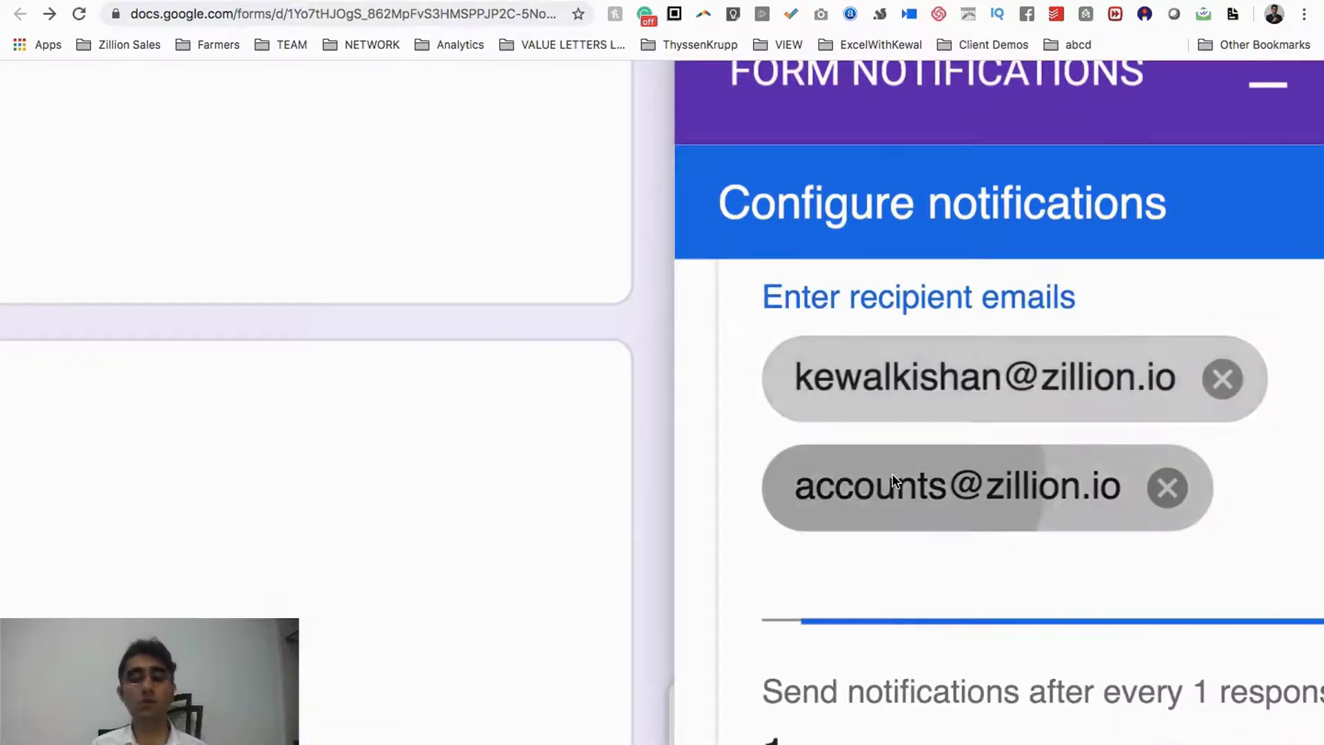
click(933, 556)
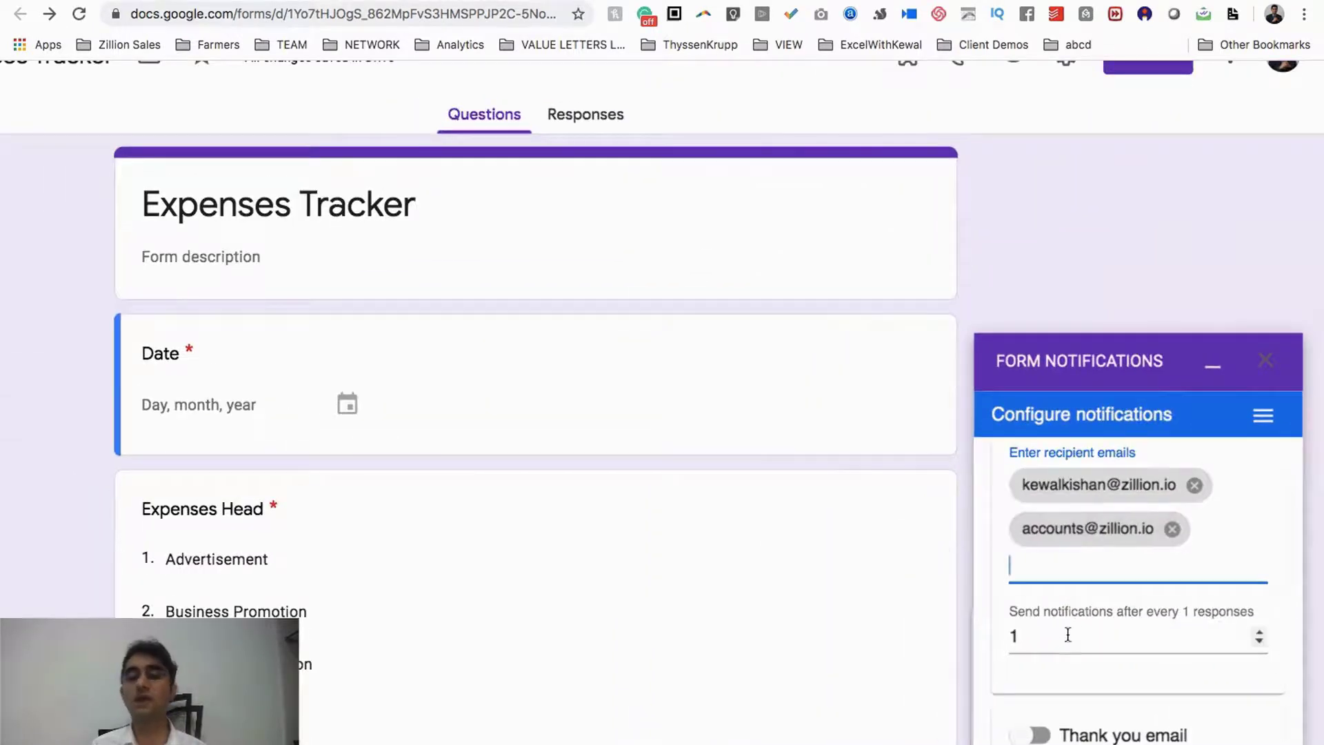
Check the notification frequency, leave it at every 1 response, and zoom out.
click(1068, 634)
key(super+minus)
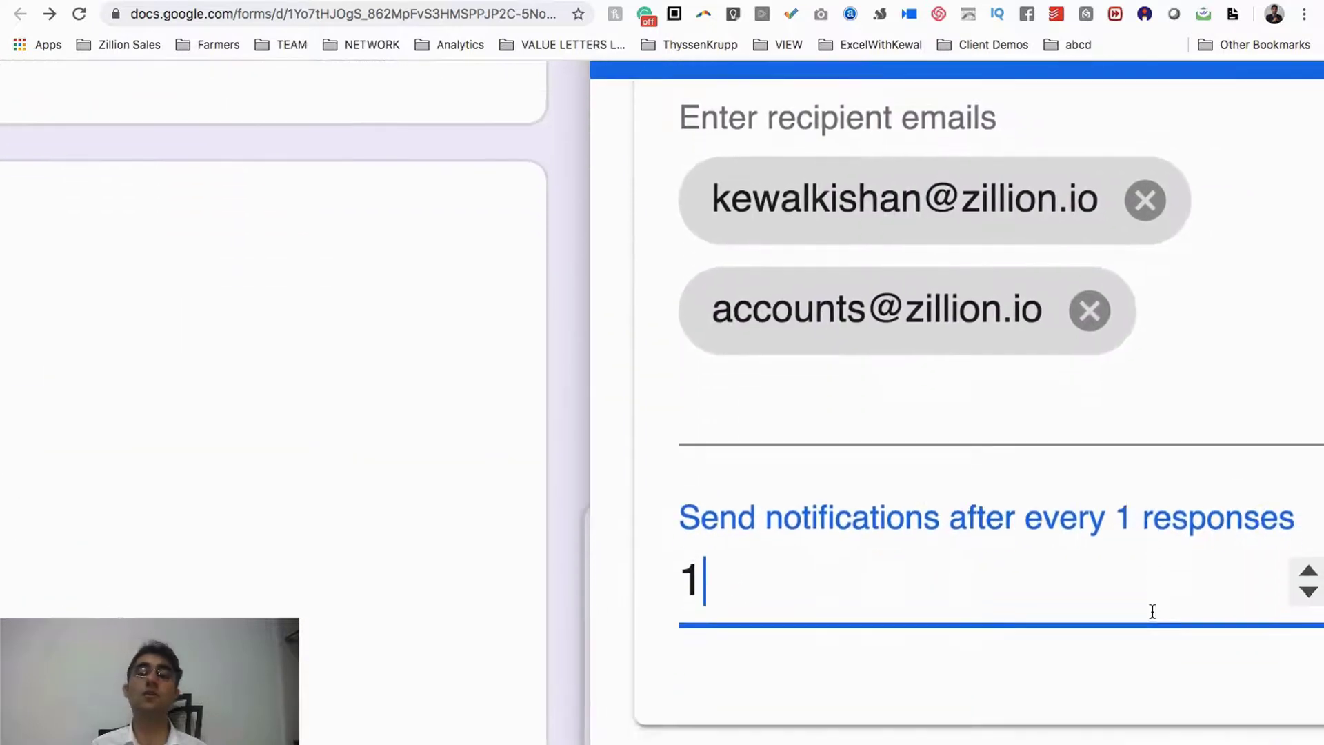
scroll(1151, 608, down, 1)
text(0)
key(BackSpace)
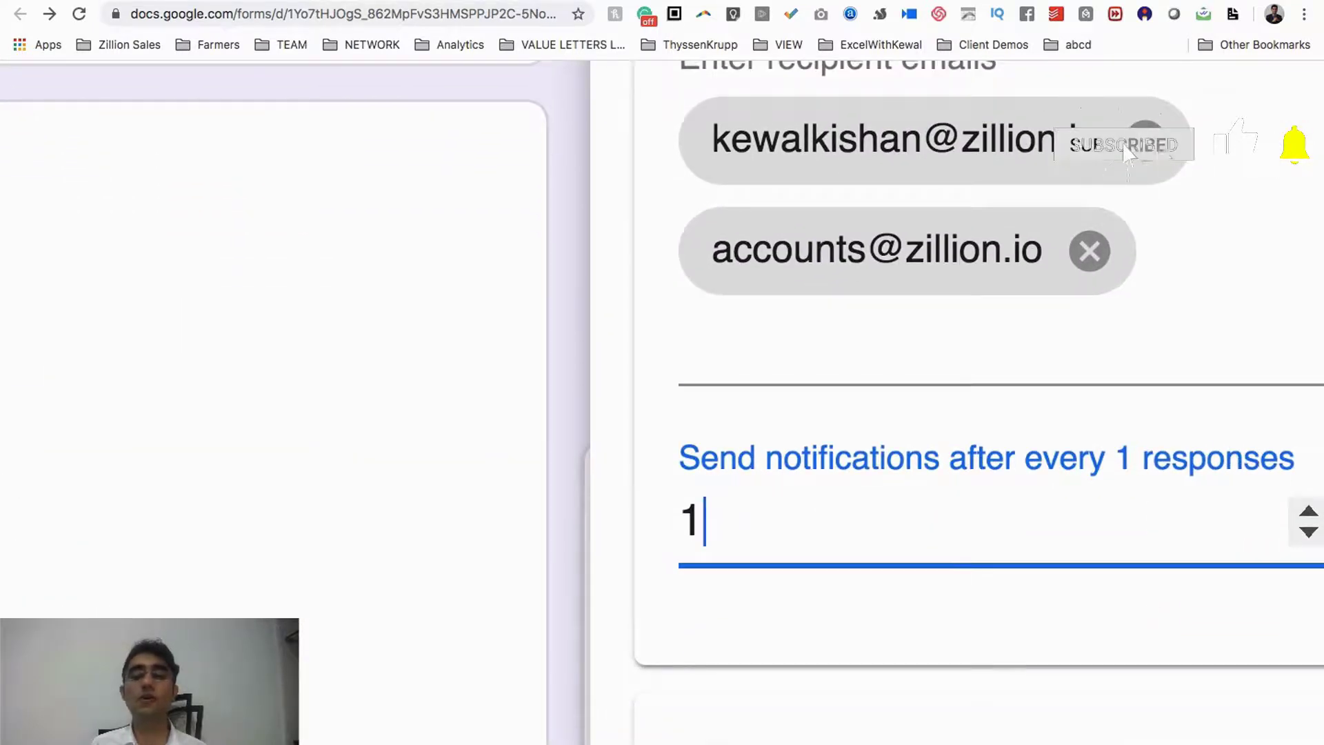
scroll(1084, 426, down, 5)
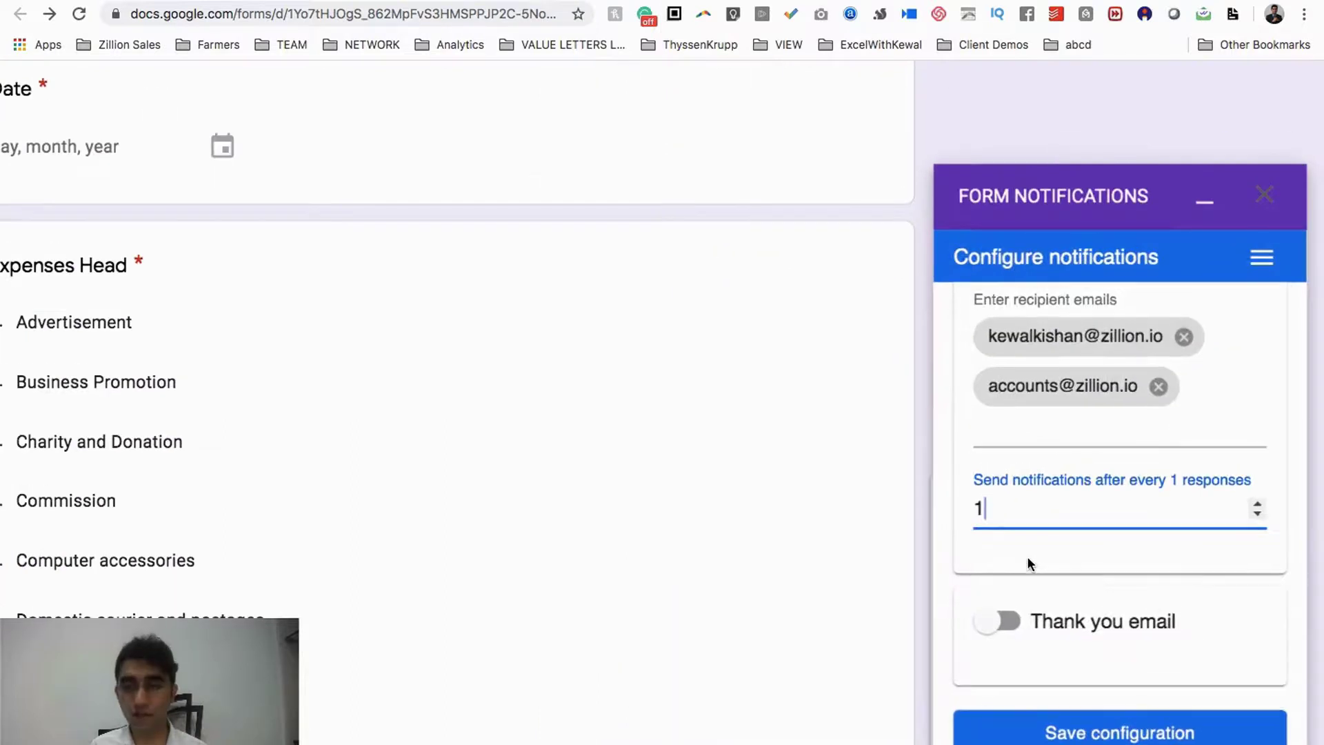
key(super+minus)
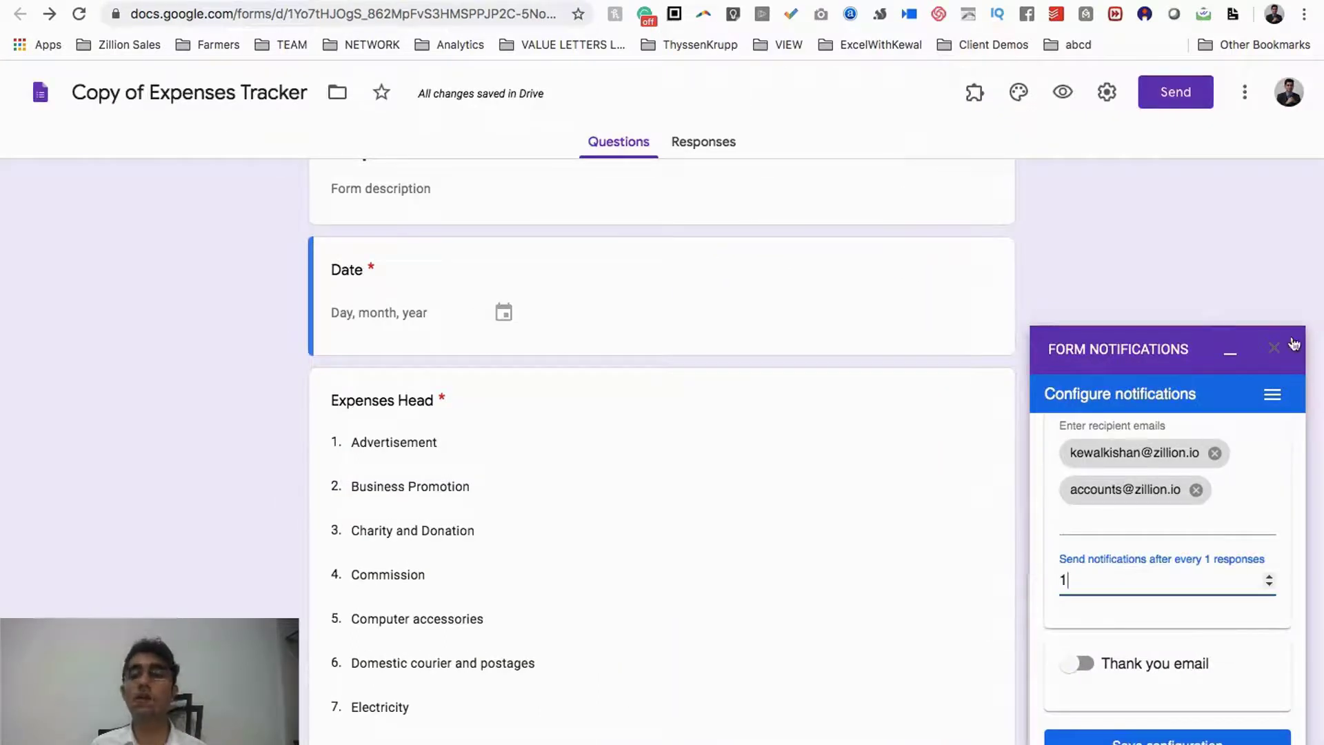
Close the Form Notifications panel and scroll through the Expenses Tracker form.
click(1281, 346)
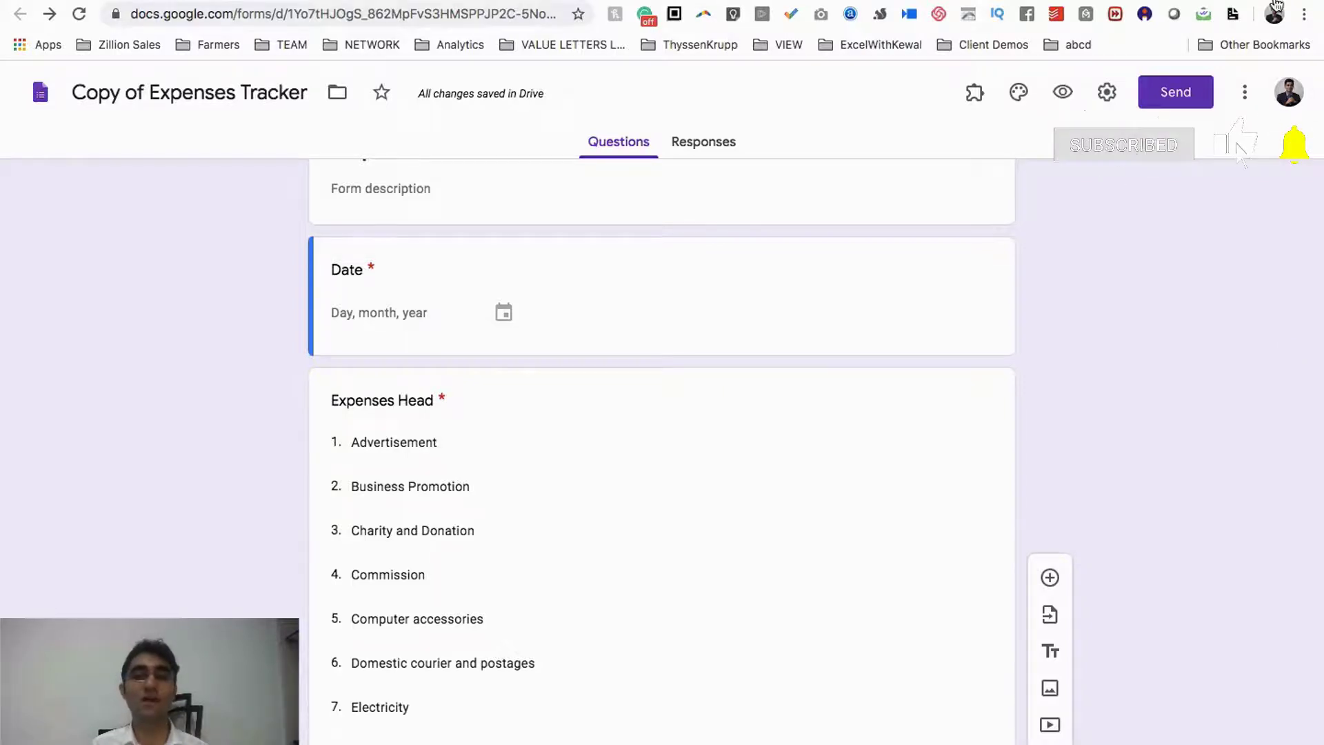
scroll(668, 522, down, 6)
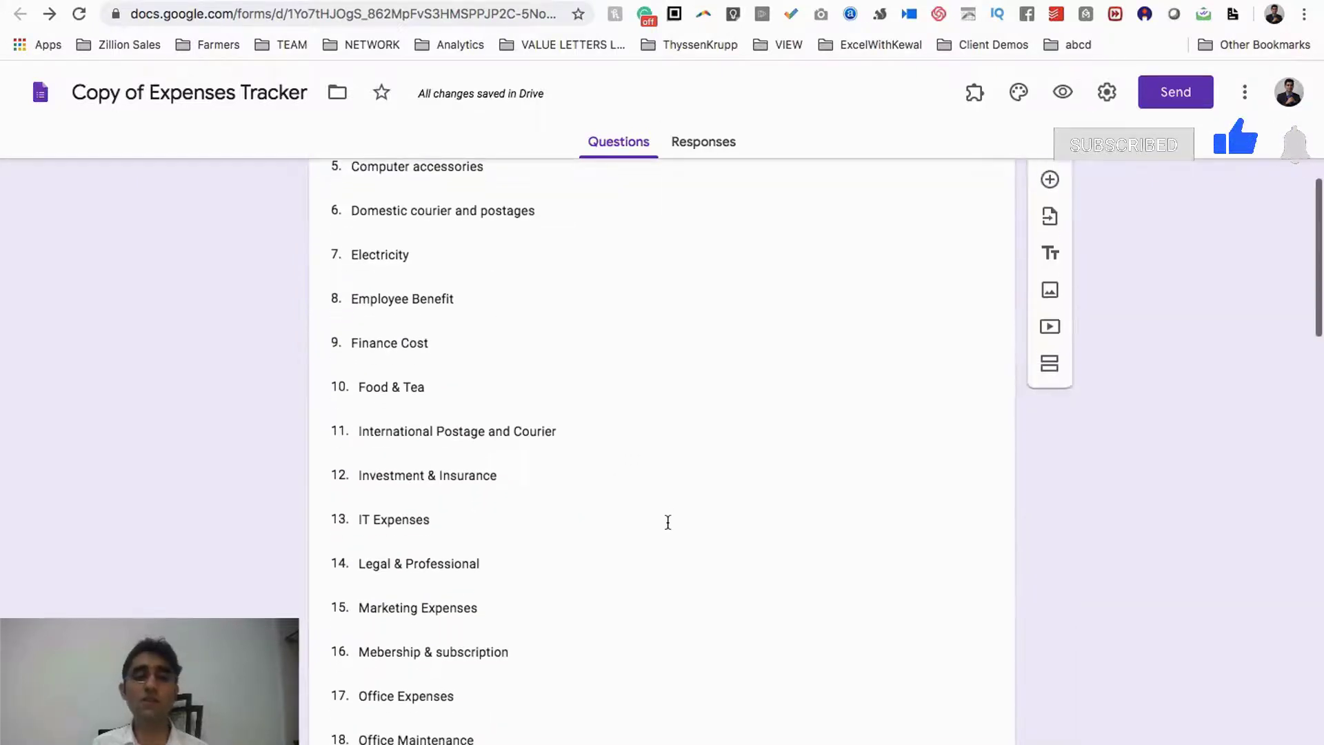
scroll(668, 453, up, 7)
Dismiss the sheet's linked-form options and move to the instructions sheet with its Form Notifications link.
click(974, 95)
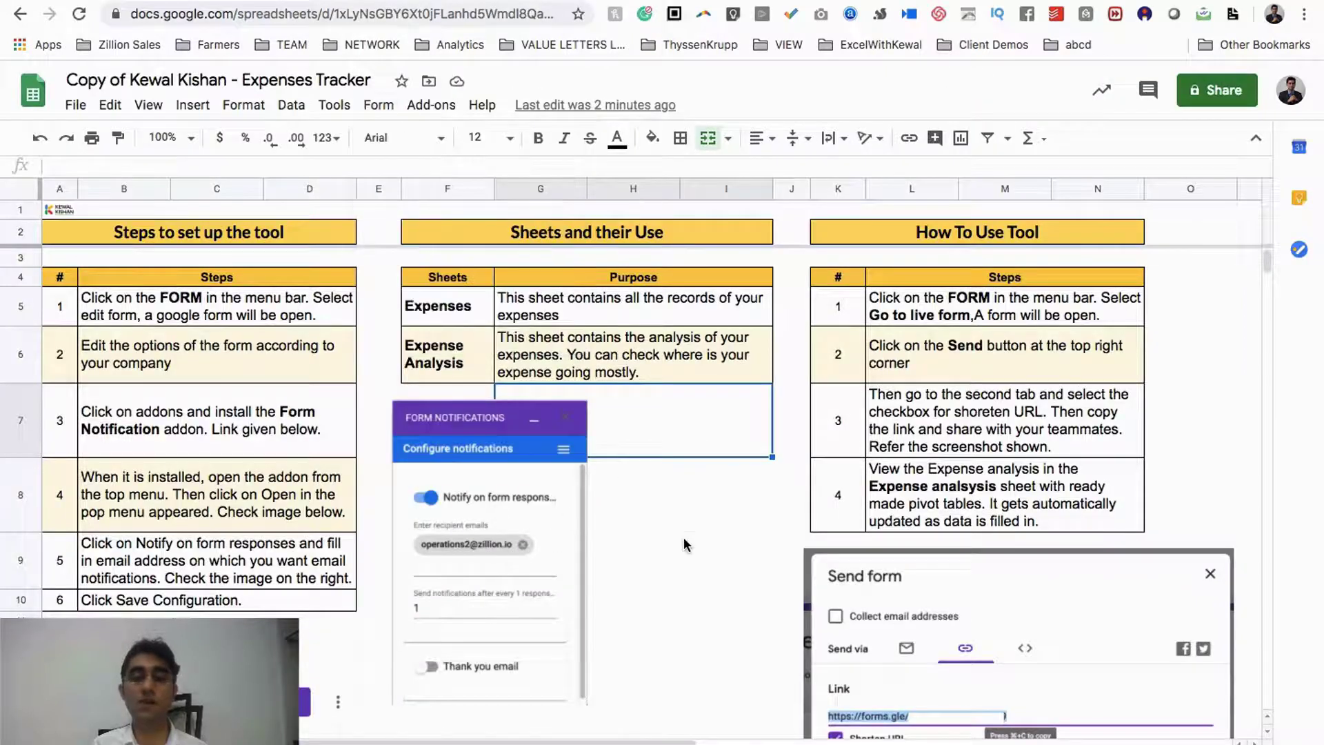
click(684, 537)
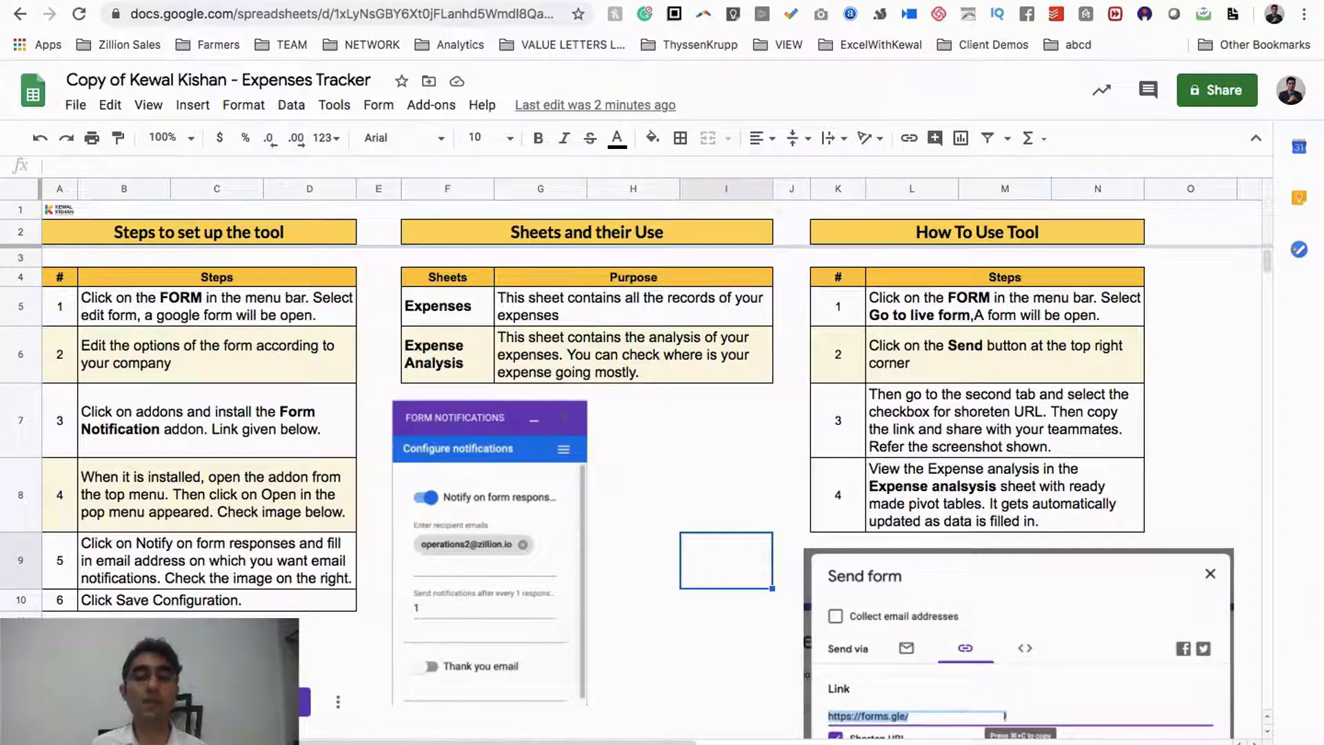
key(ctrl+shift+Page_Down)
key(ctrl+shift+Page_Down)
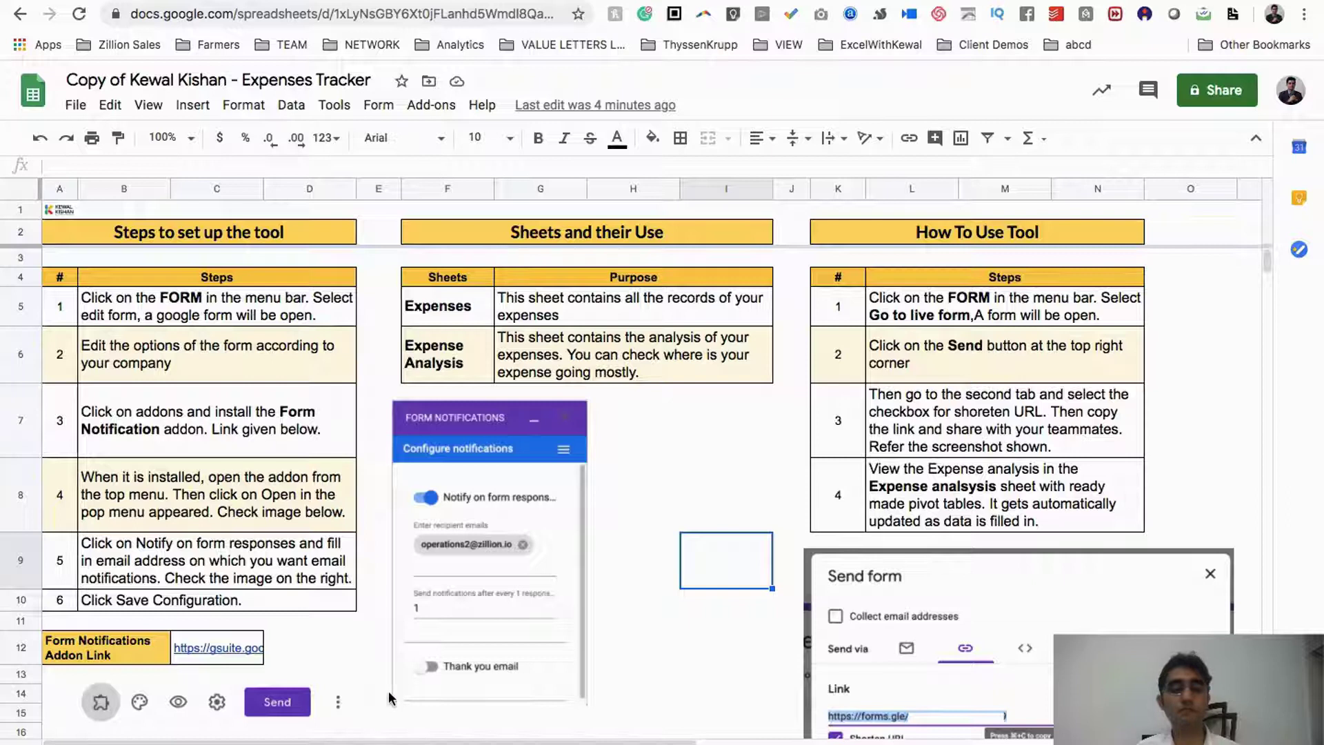
Clear the sample response from row 2 of the responses sheet and open the live form.
key(ctrl+shift+Page_Down)
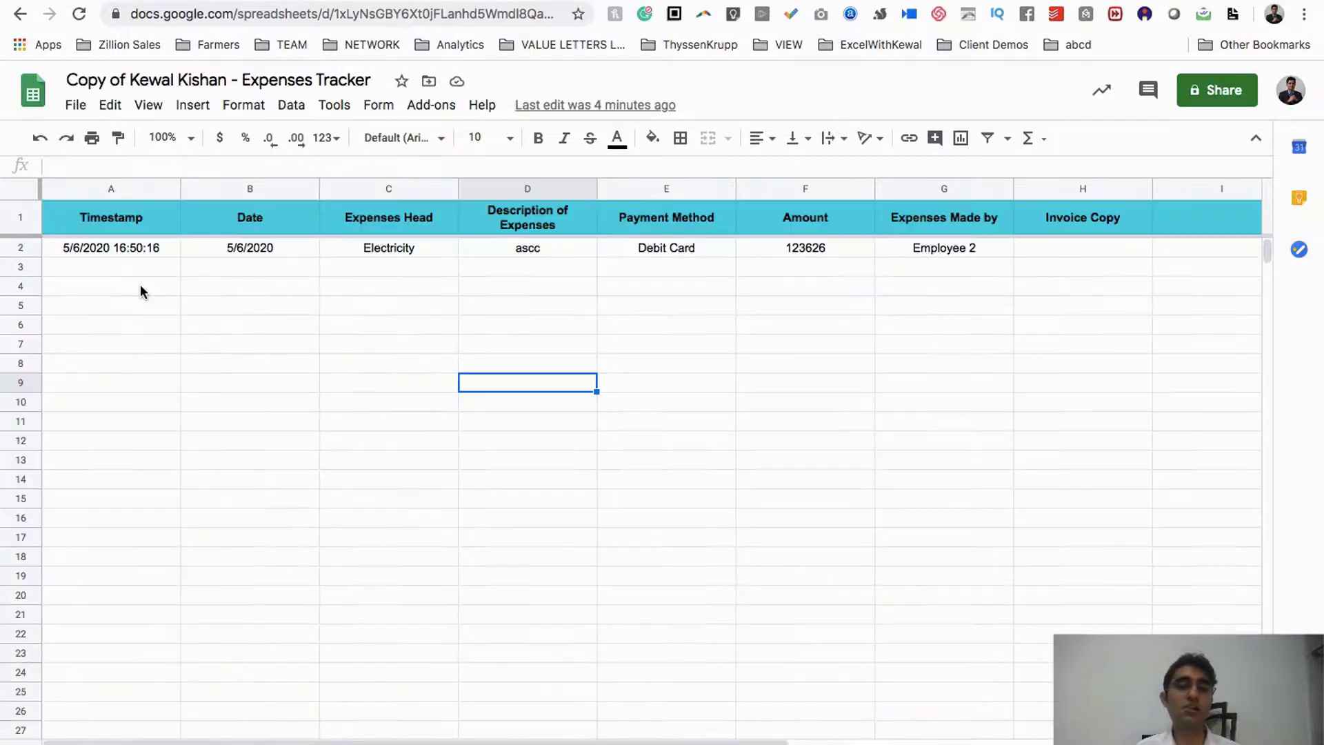
click(108, 247)
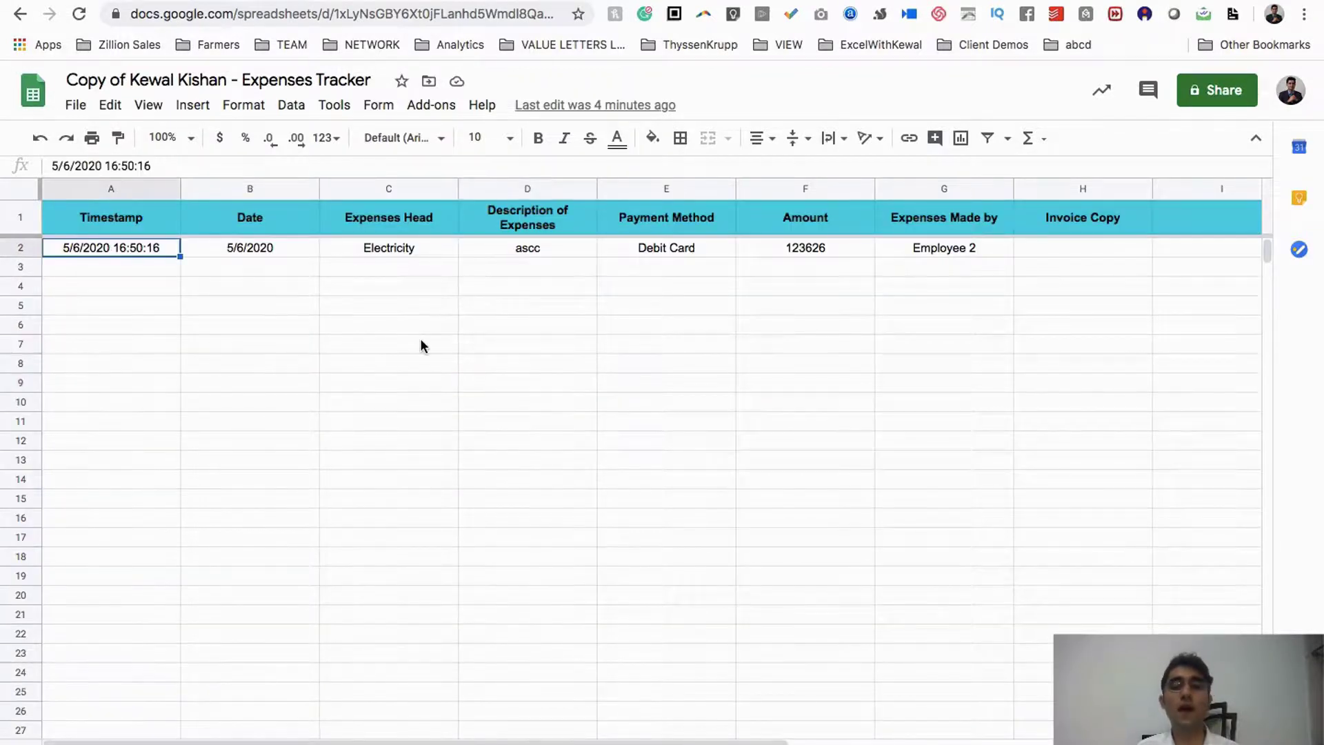
key(shift+Right)
key(shift+Right)
key(shift+Right)
key(shift+Right)
key(shift+Right)
key(shift+Right)
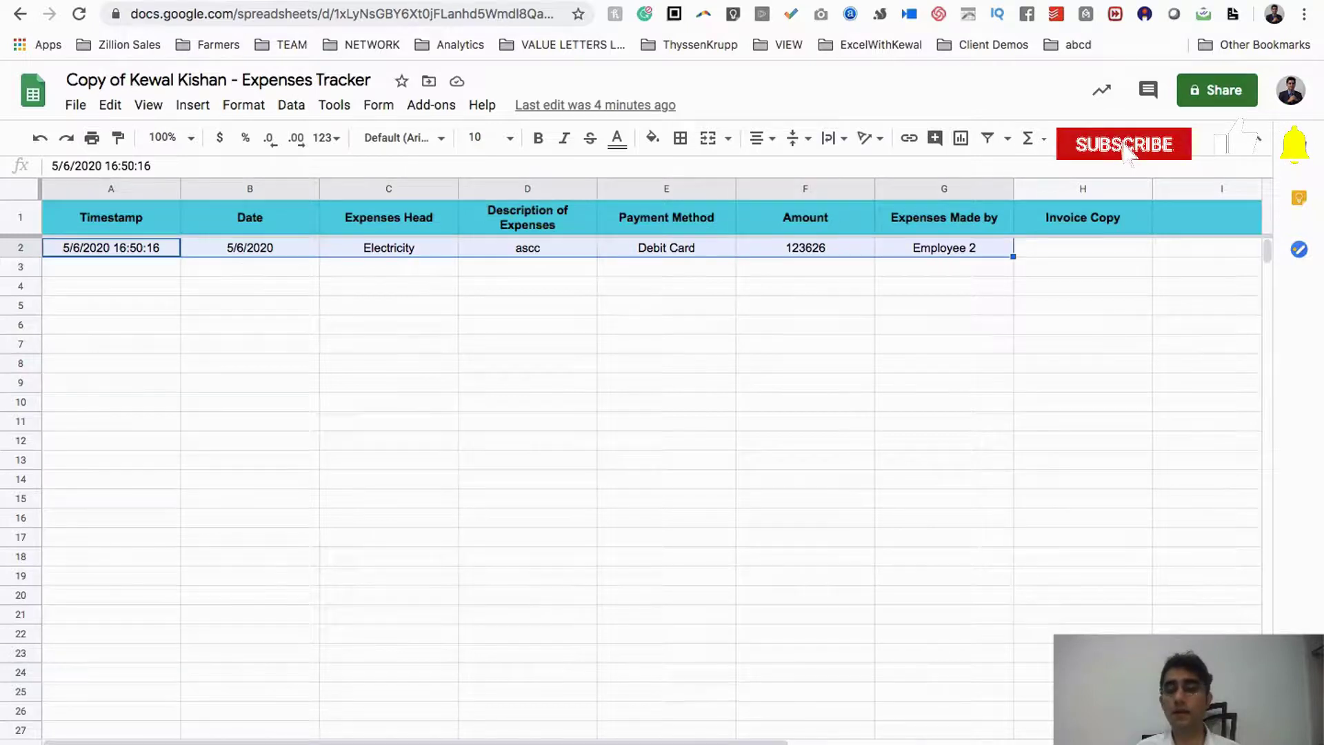
key(Delete)
click(132, 220)
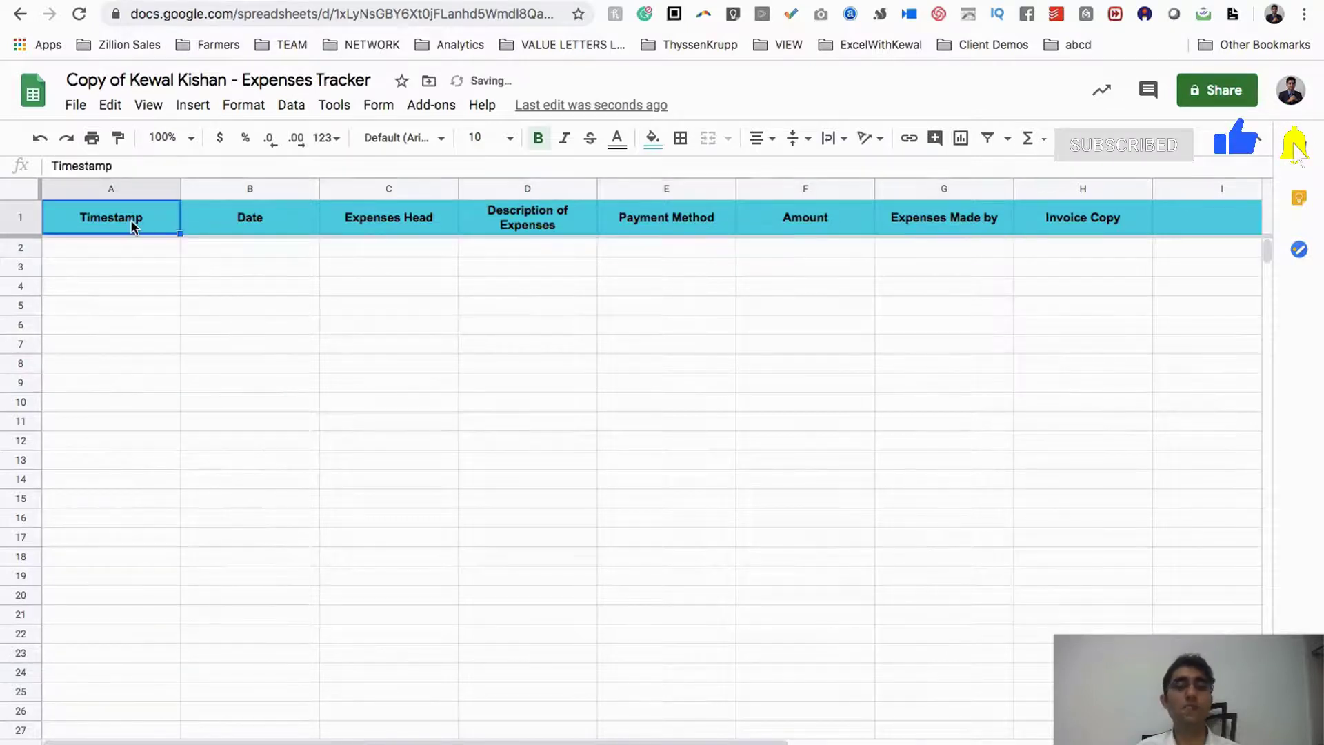
click(399, 103)
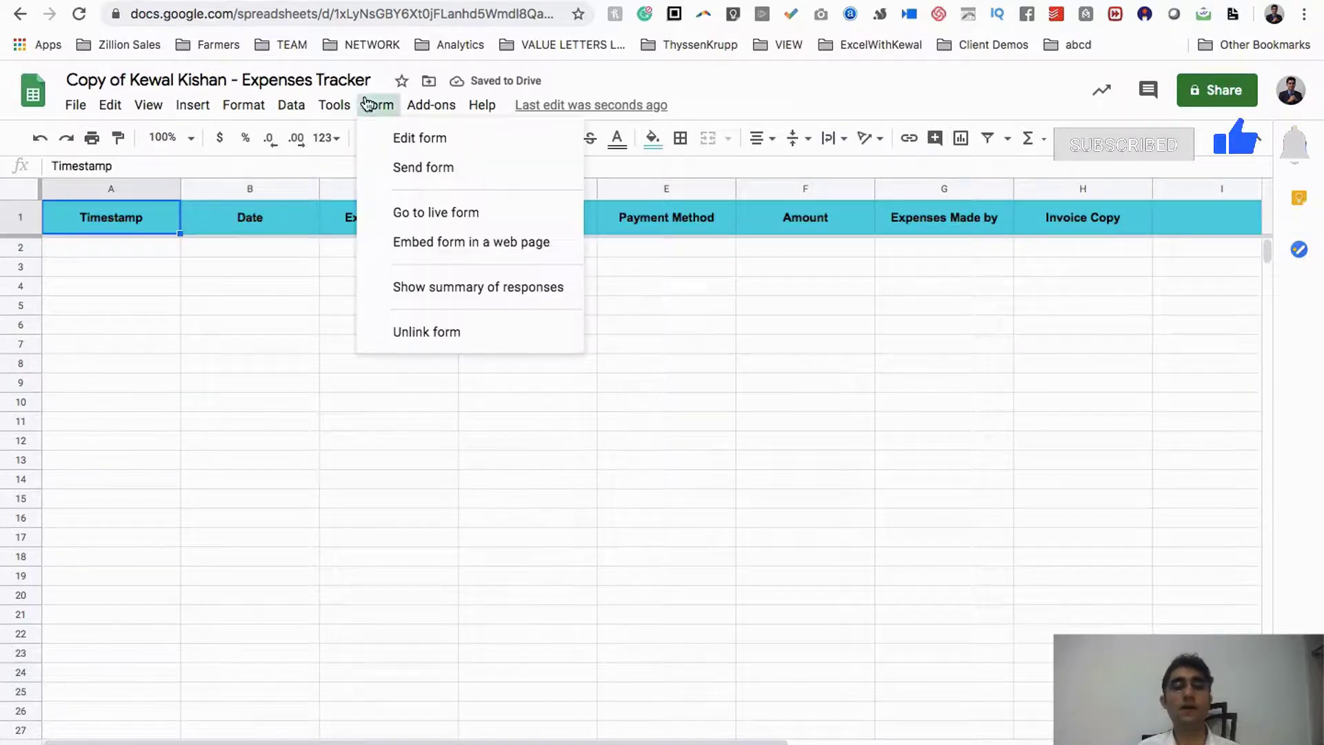
click(461, 212)
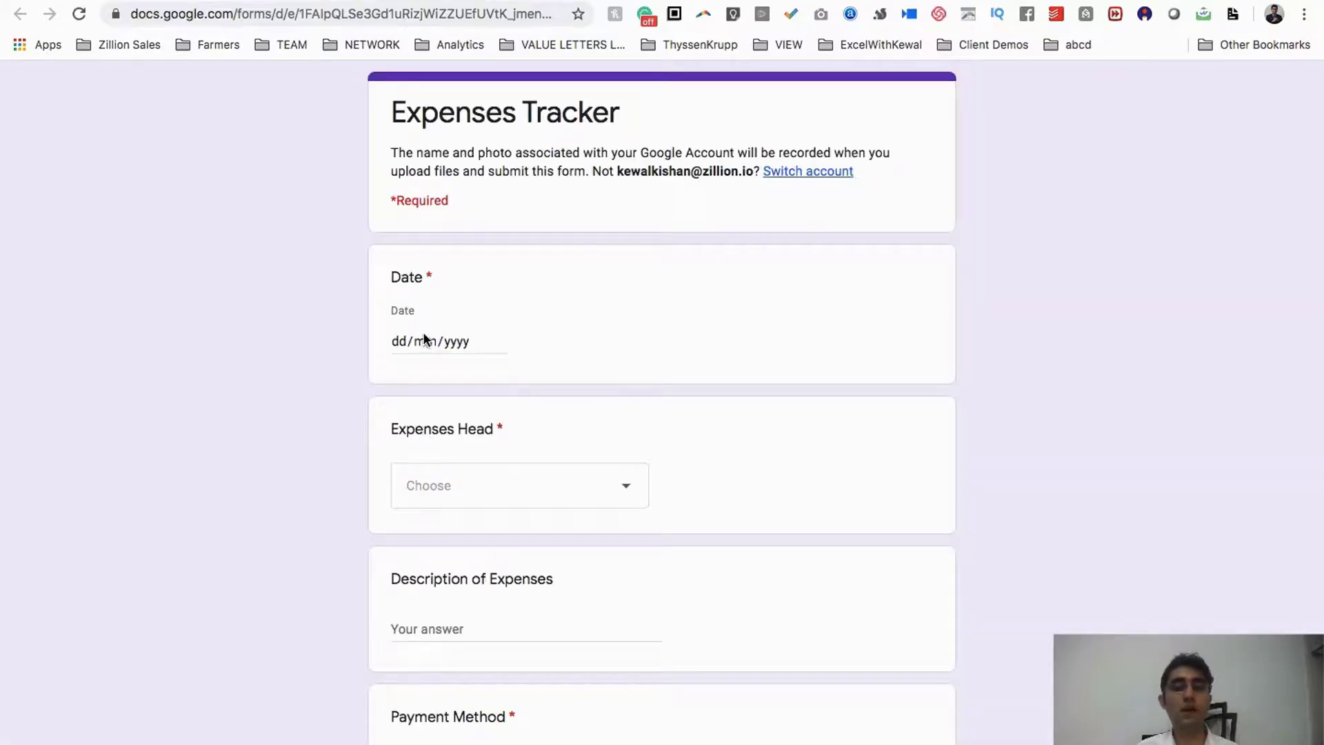
Enter date 07/06/2020, expense head IT Expenses and description 'GSuite Subscripiption'.
click(423, 340)
click(500, 338)
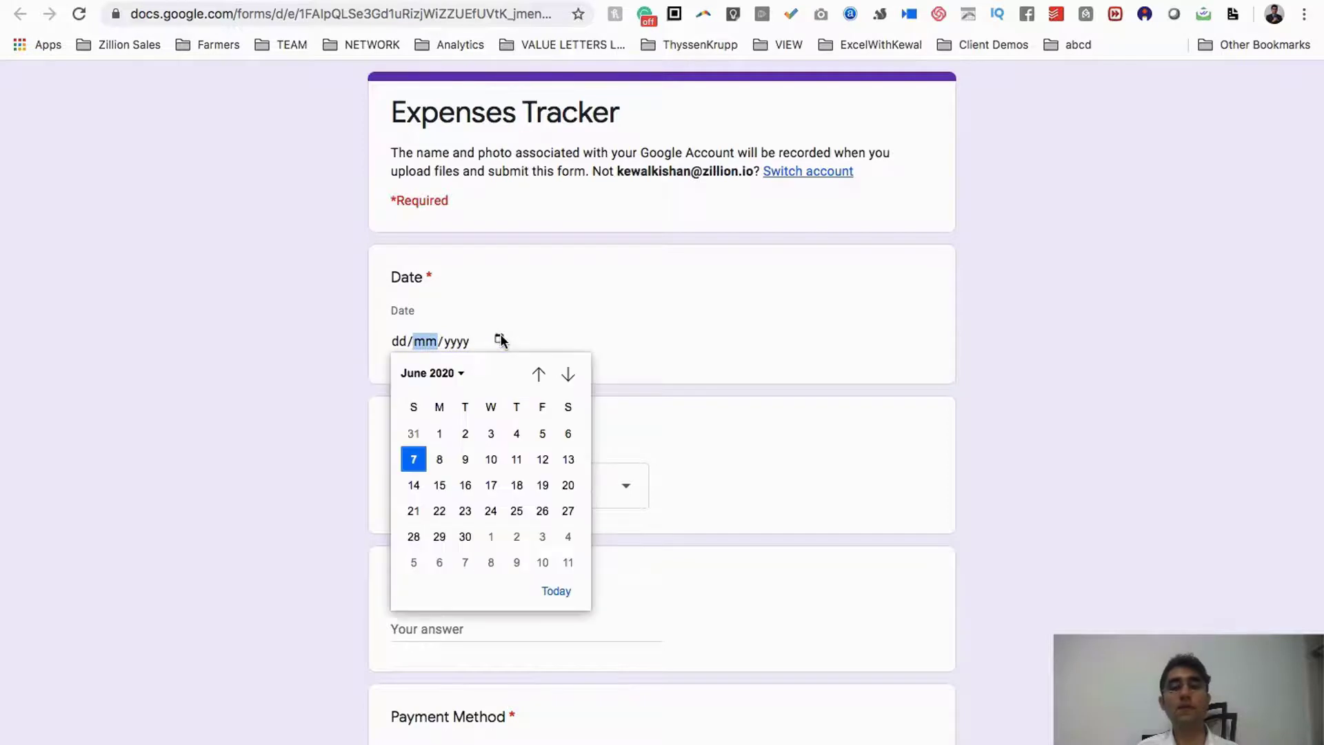
click(416, 460)
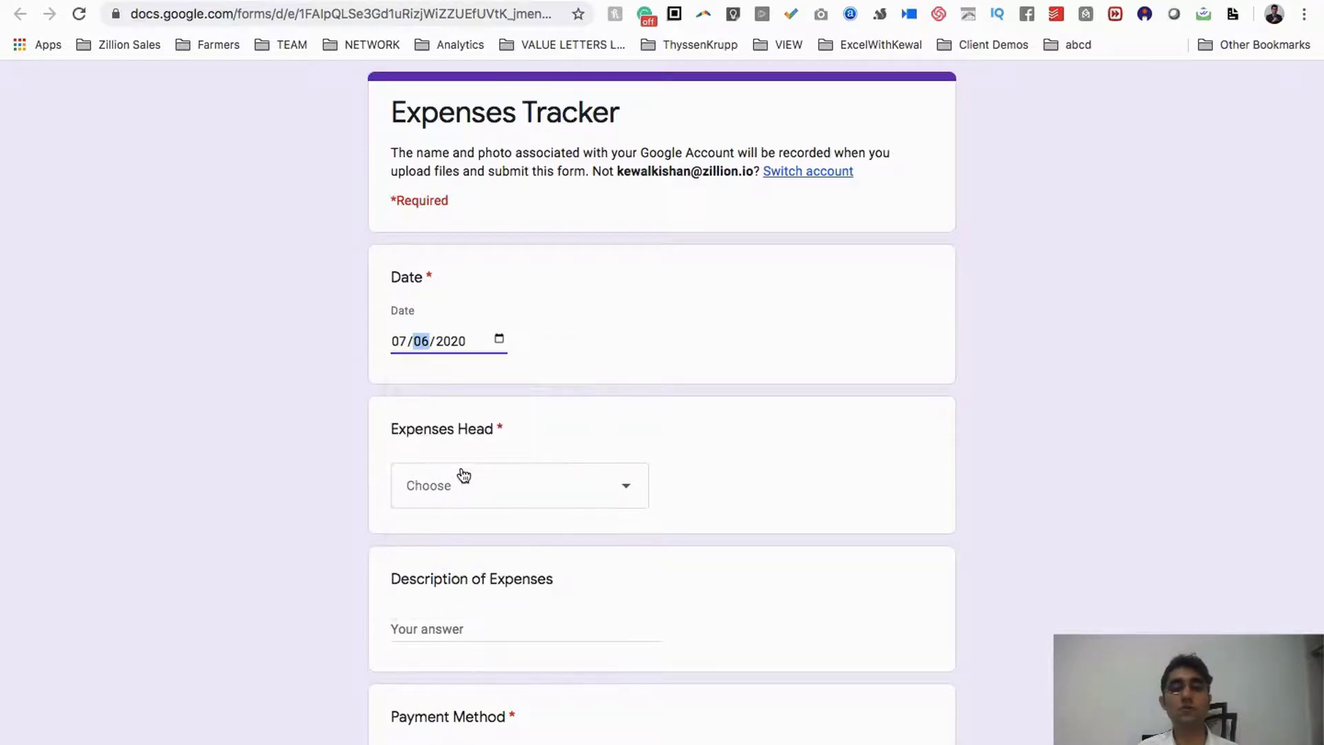
click(538, 497)
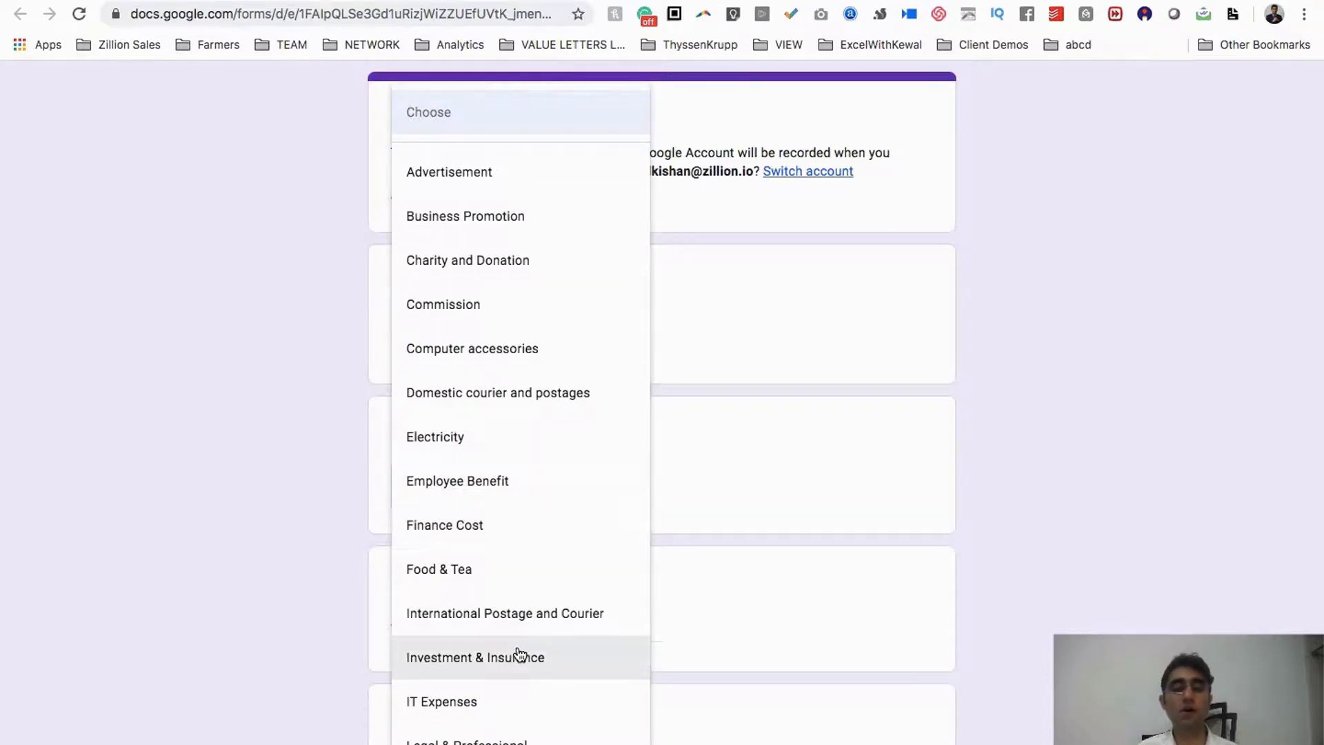
scroll(518, 651, down, 3)
click(468, 508)
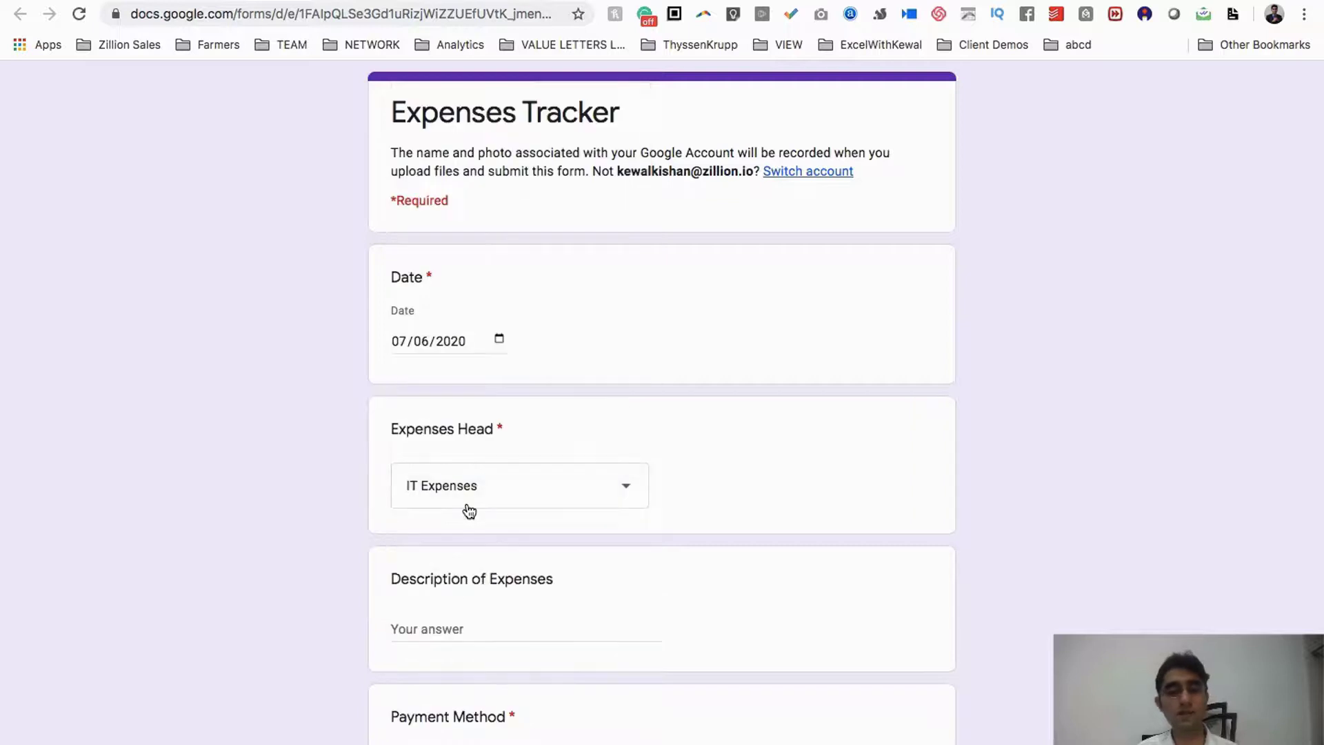
click(456, 630)
scroll(456, 631, down, 3)
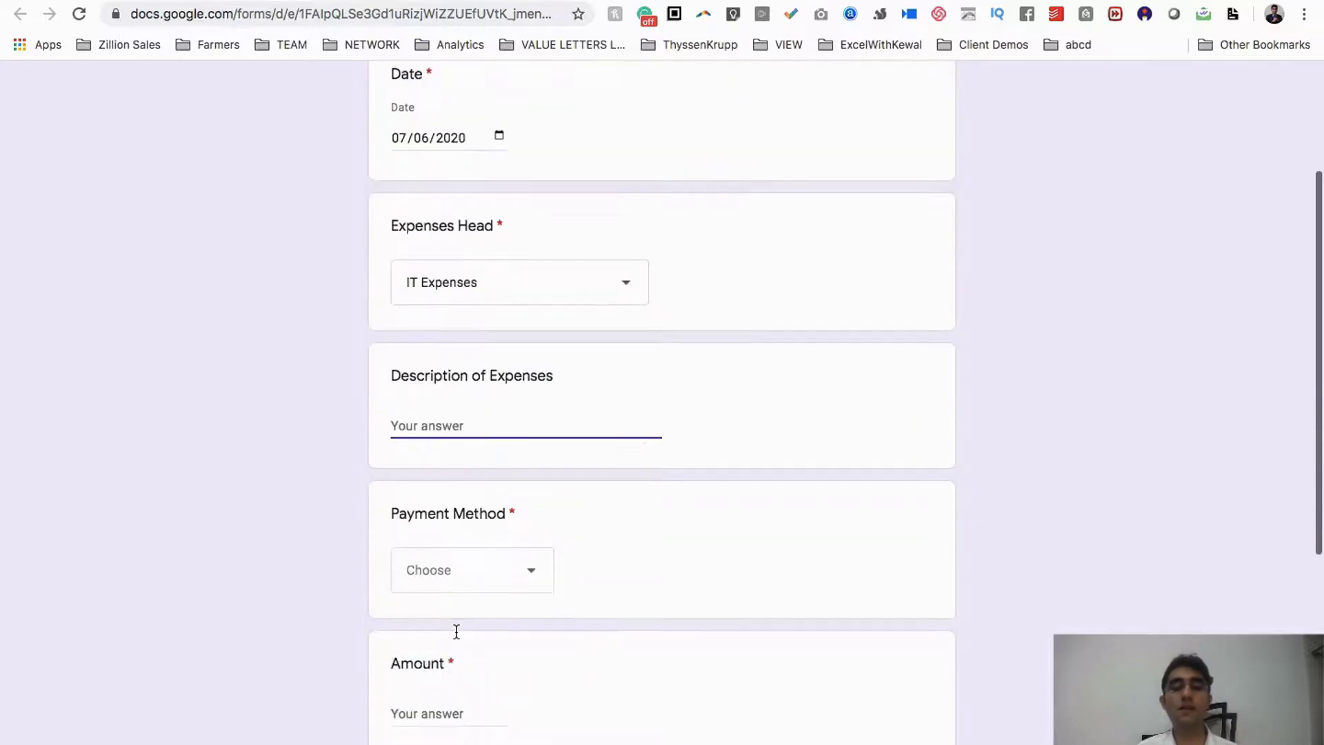
text(GSuite S)
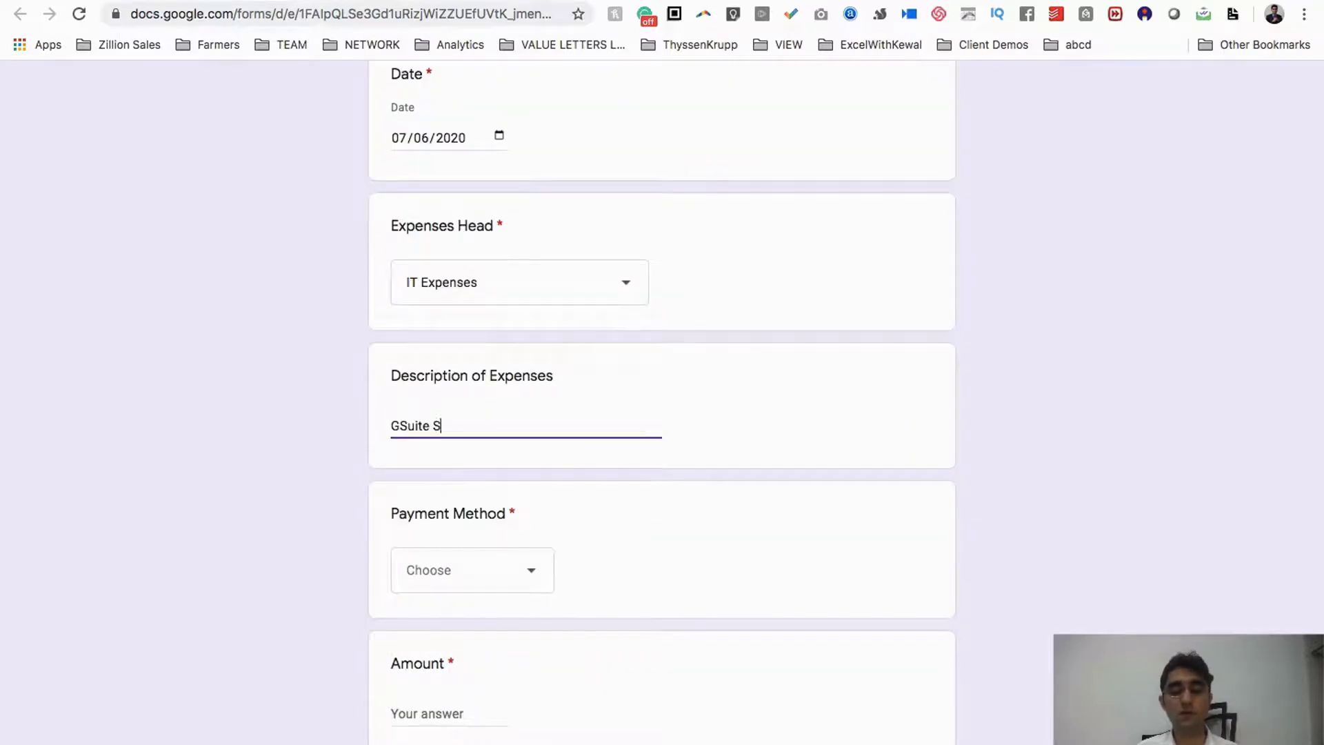
text(ubscri)
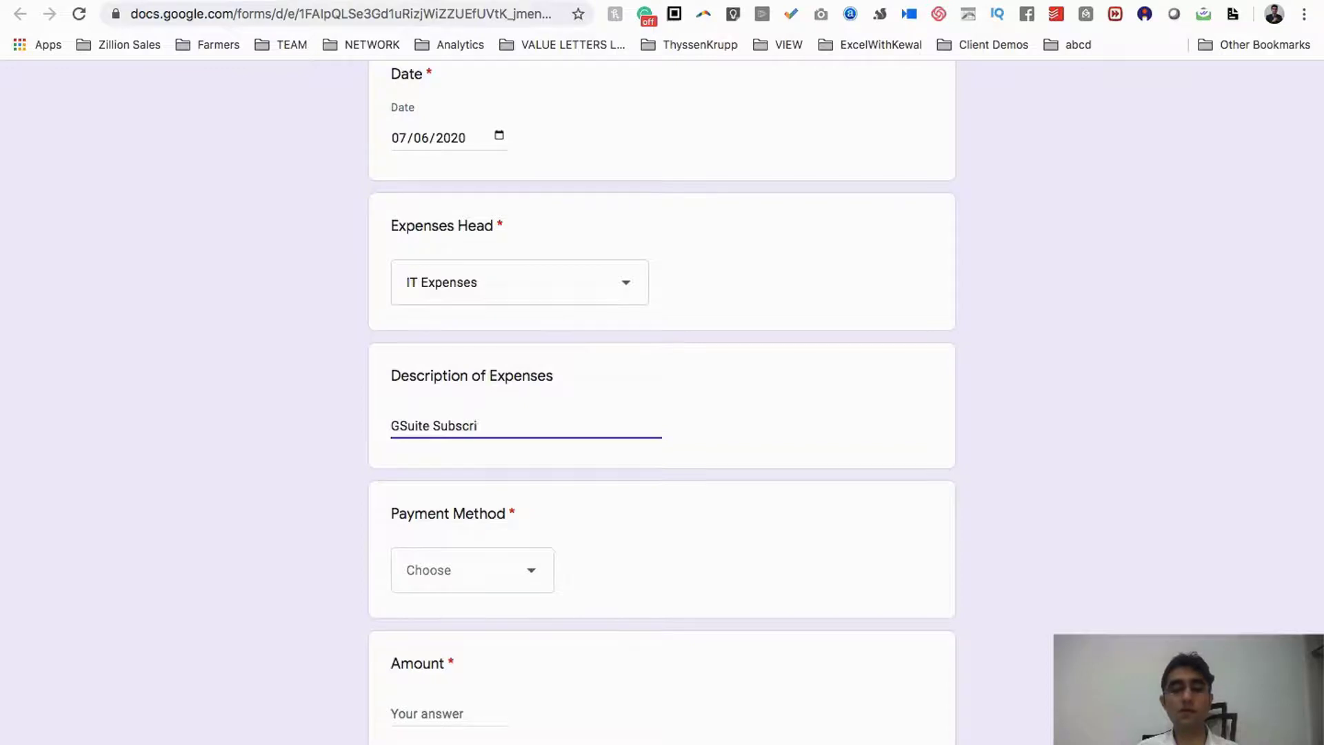
text(piption)
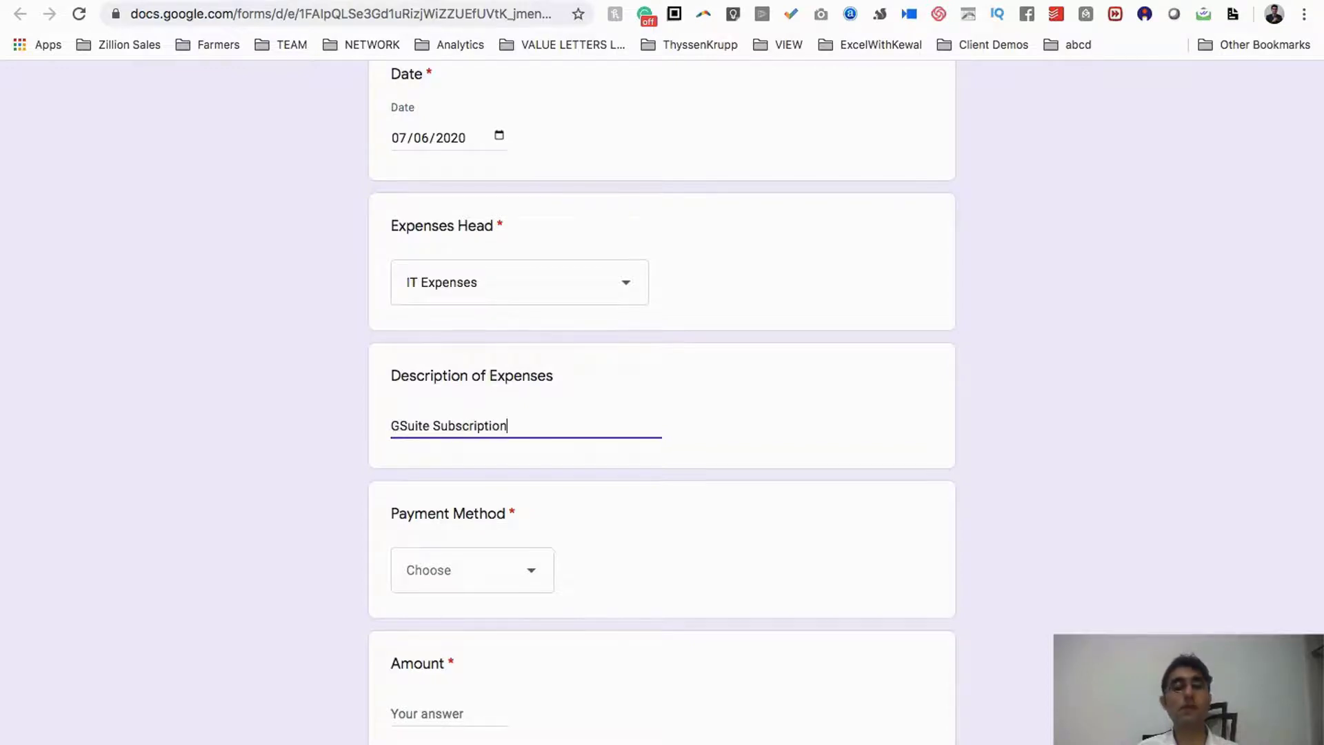
Choose Credit Card payment, enter amount 2000, and select Employee 1.
click(438, 577)
click(455, 559)
scroll(561, 570, down, 4)
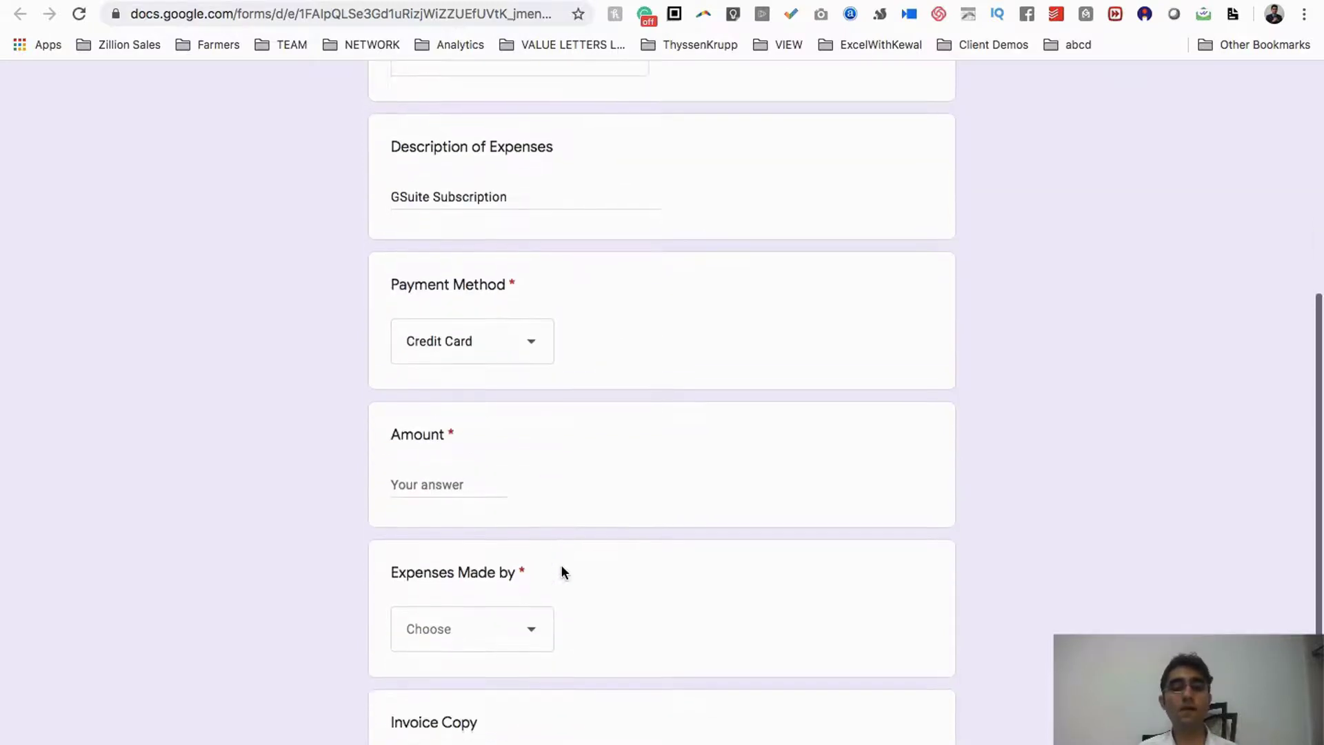
click(442, 474)
text(2000)
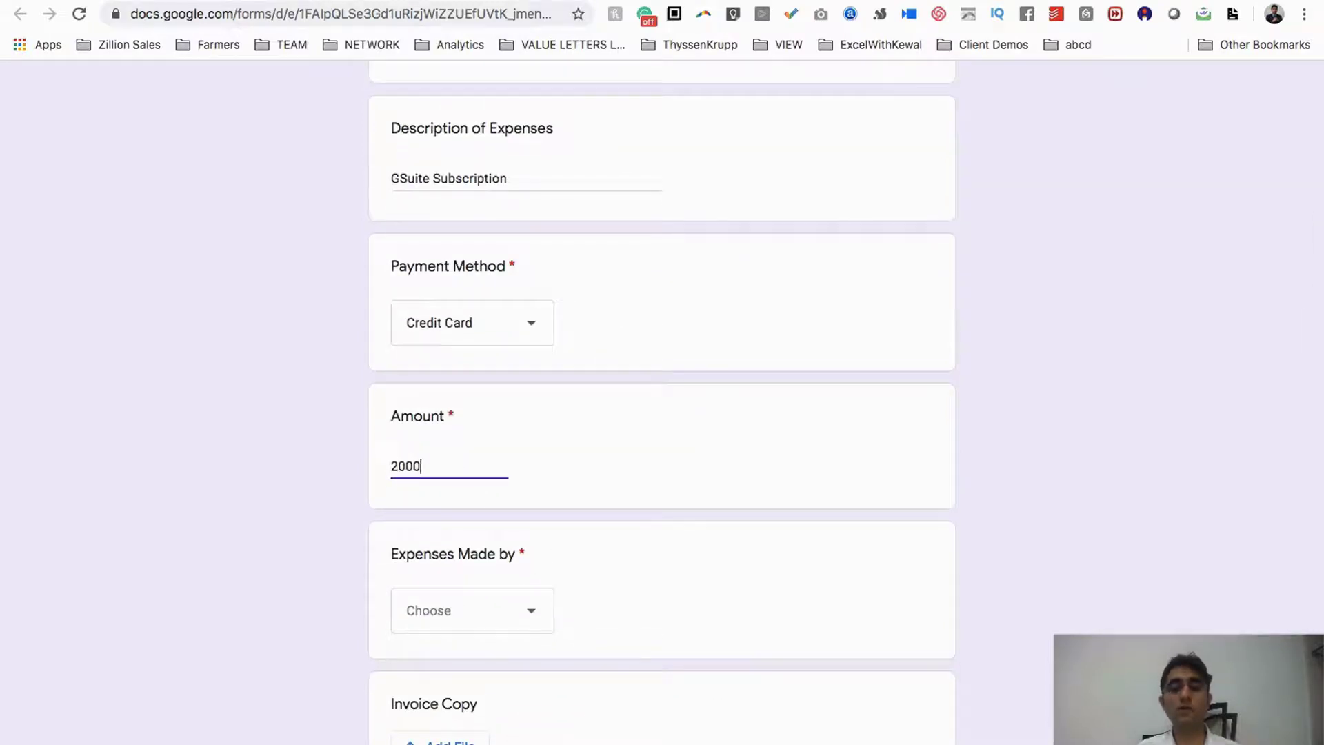
click(445, 605)
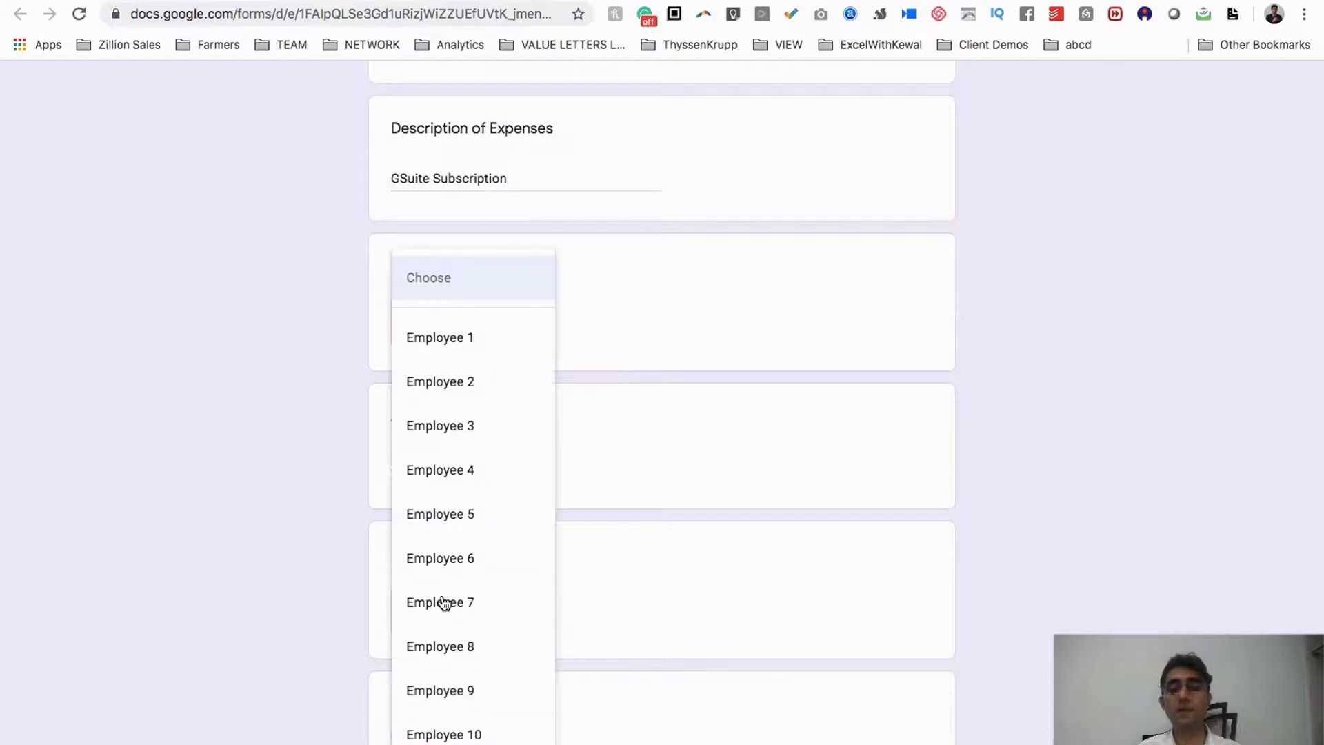
click(461, 353)
scroll(519, 632, down, 3)
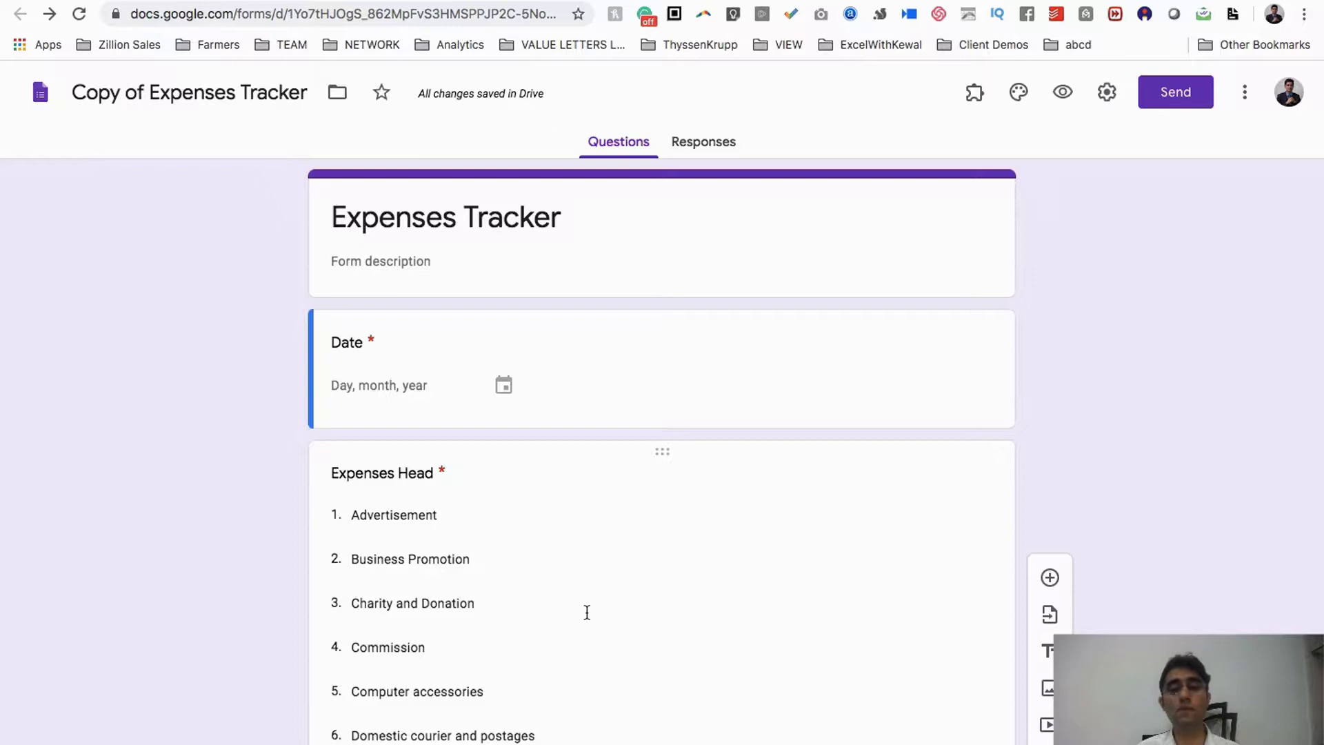
scroll(586, 612, down, 15)
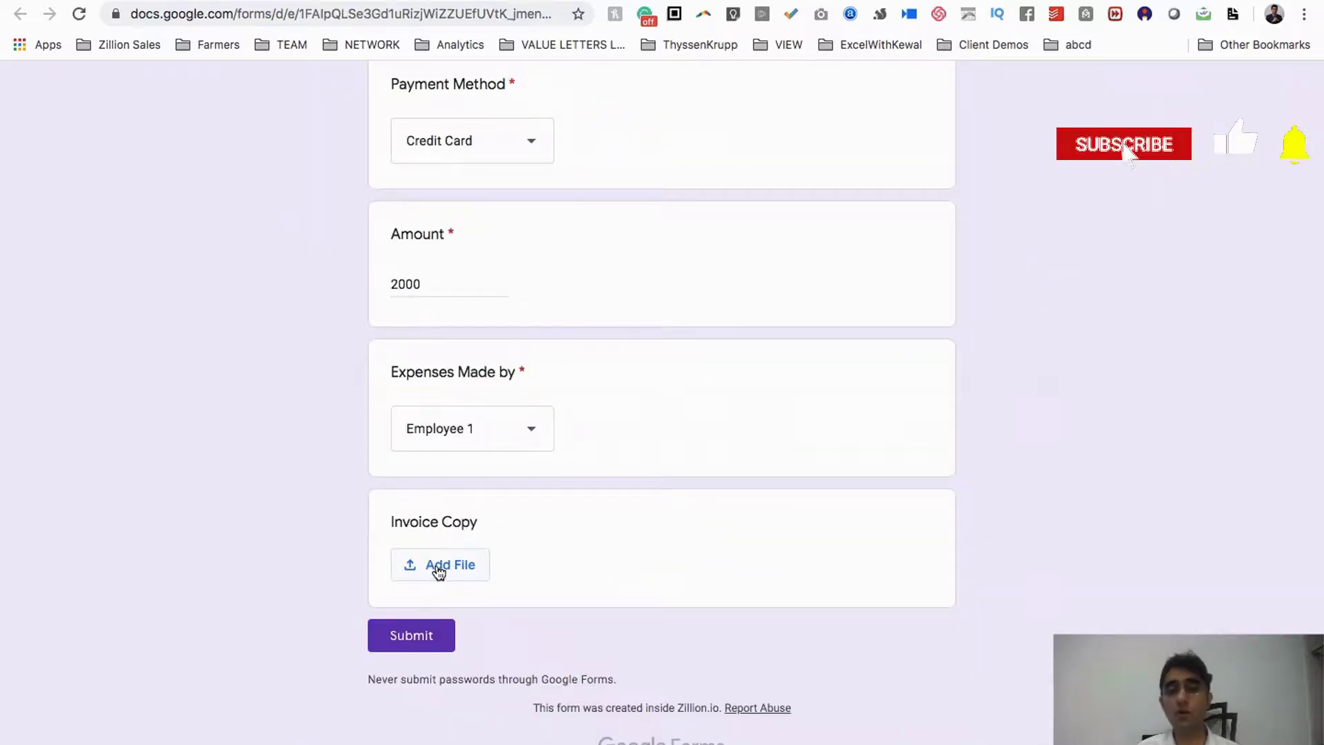
Upload Google_Forms_logo.svg as the invoice copy and submit the expense response.
click(437, 566)
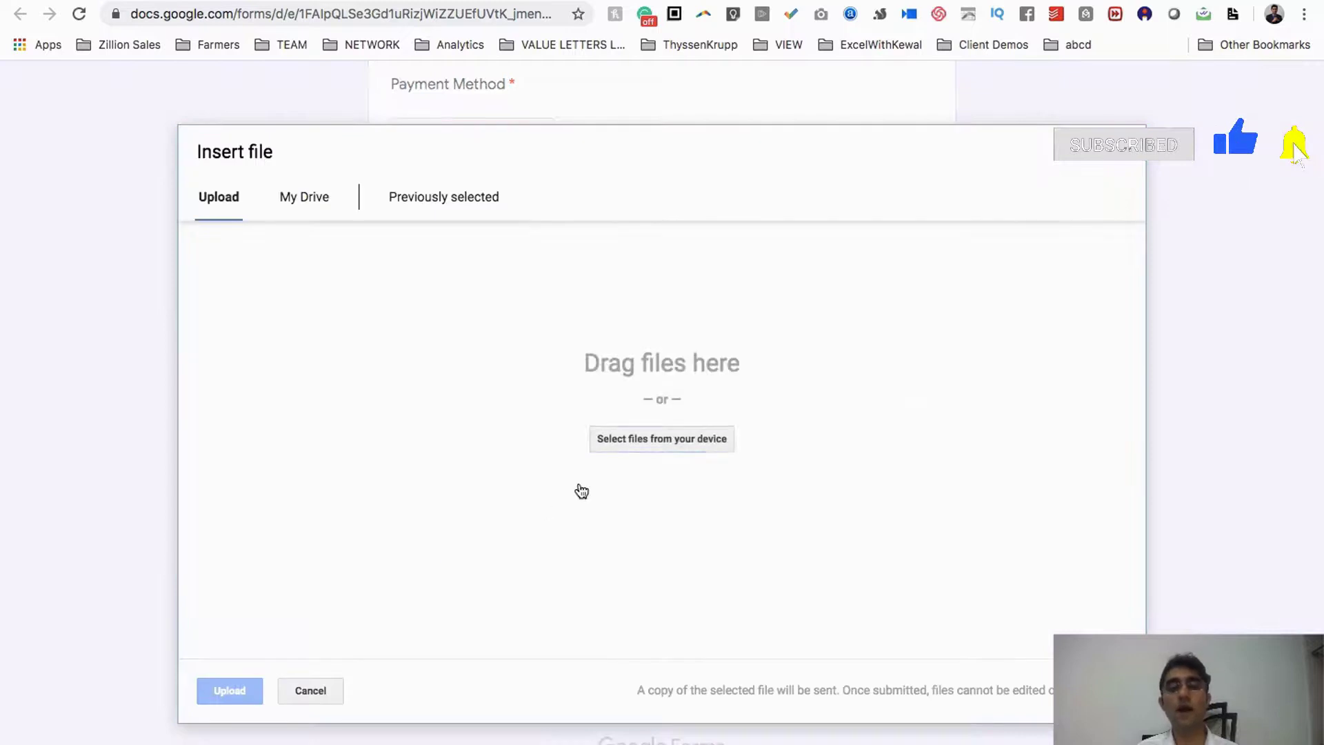
click(686, 447)
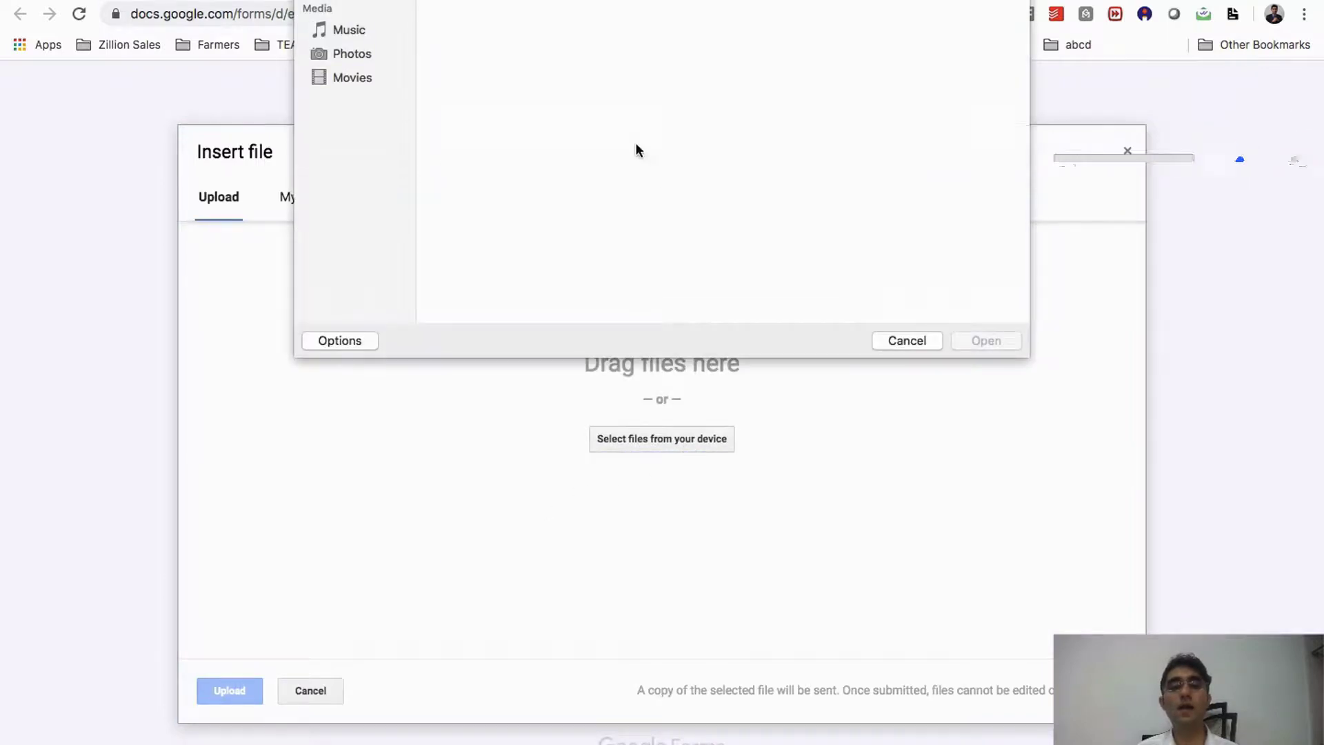
scroll(678, 183, down, 5)
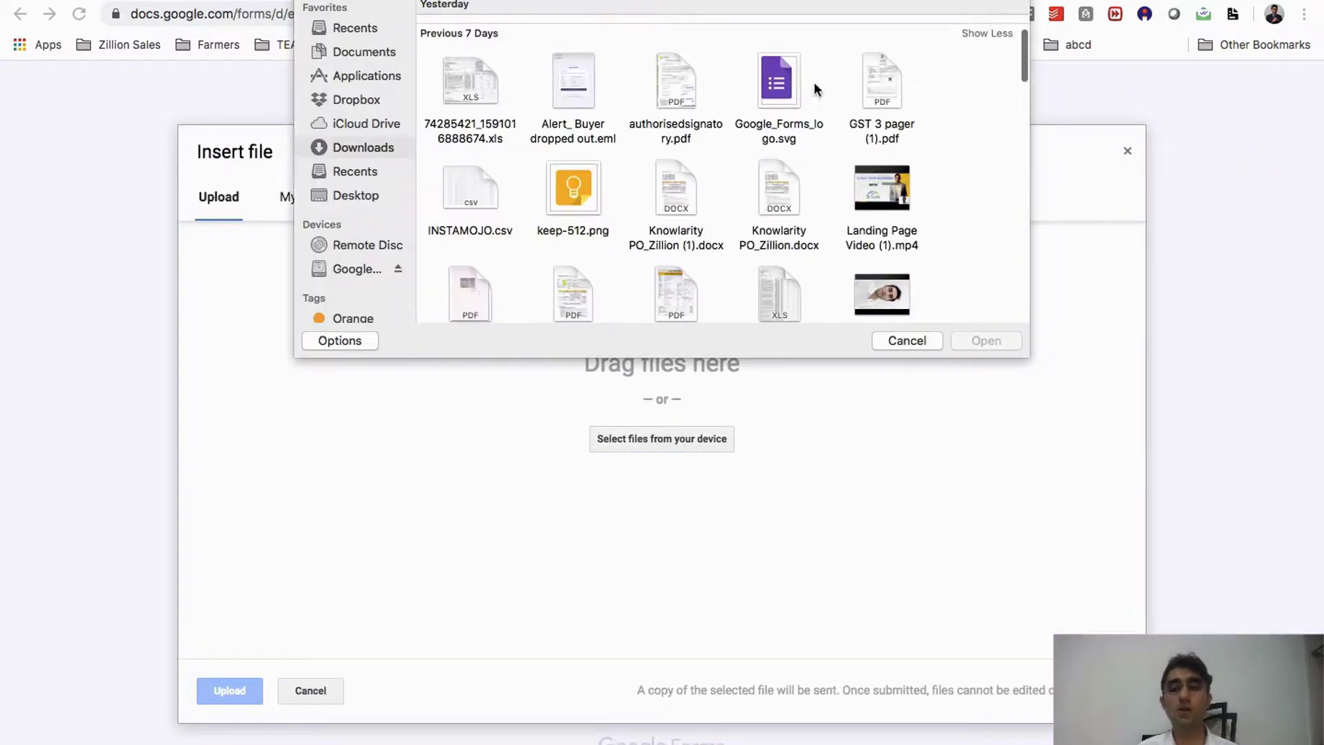
double_click(778, 67)
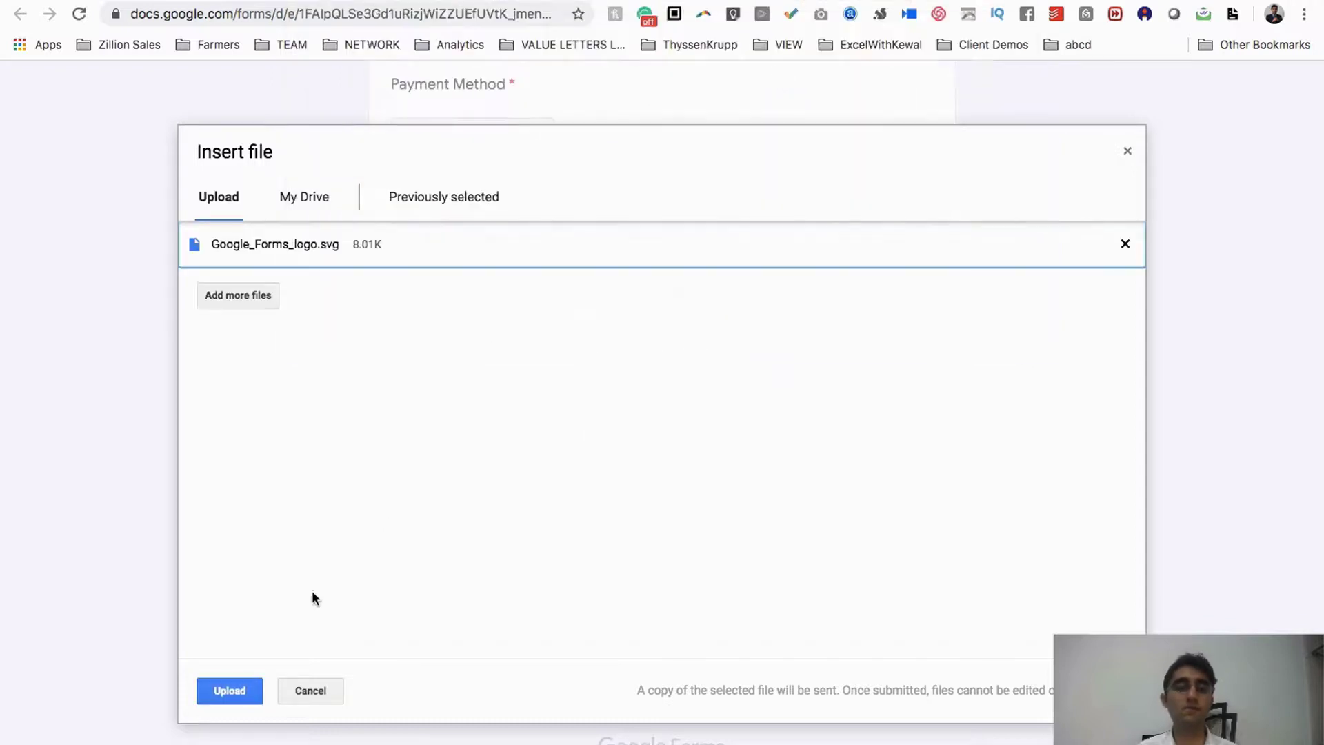
click(227, 691)
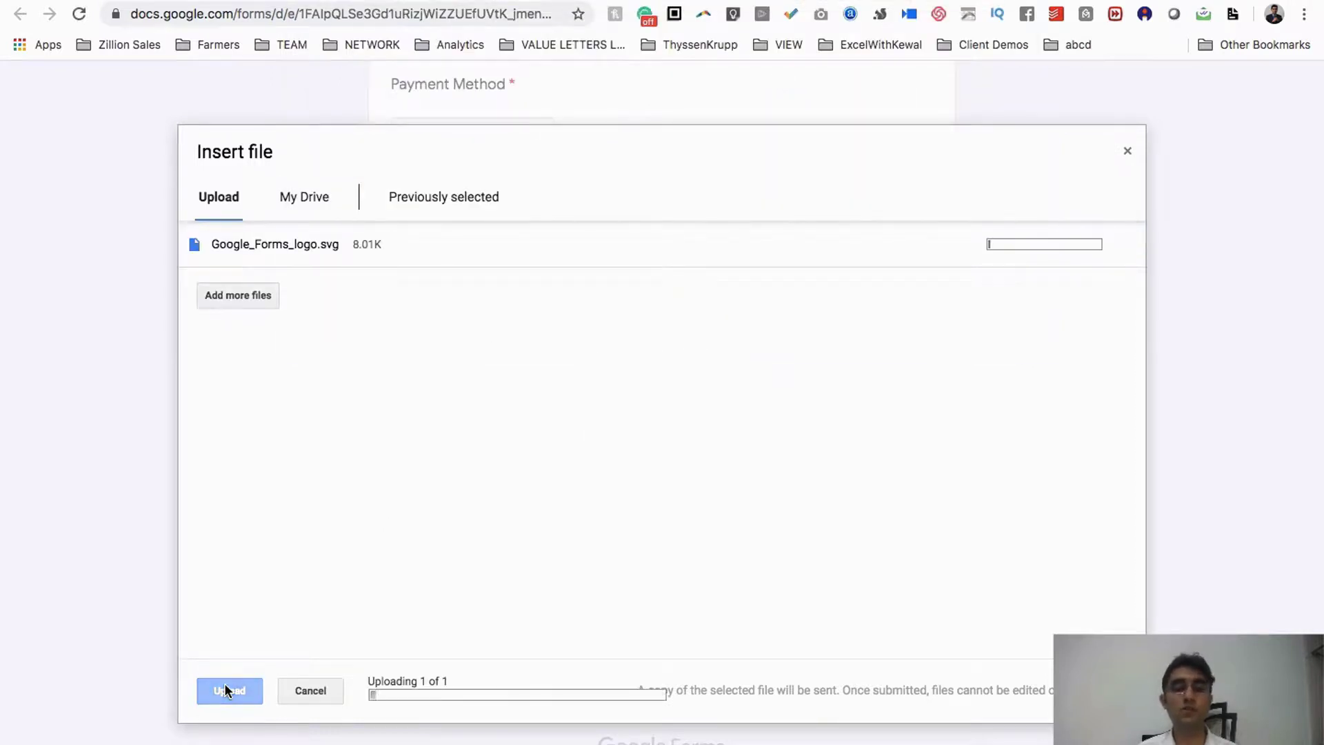
click(227, 690)
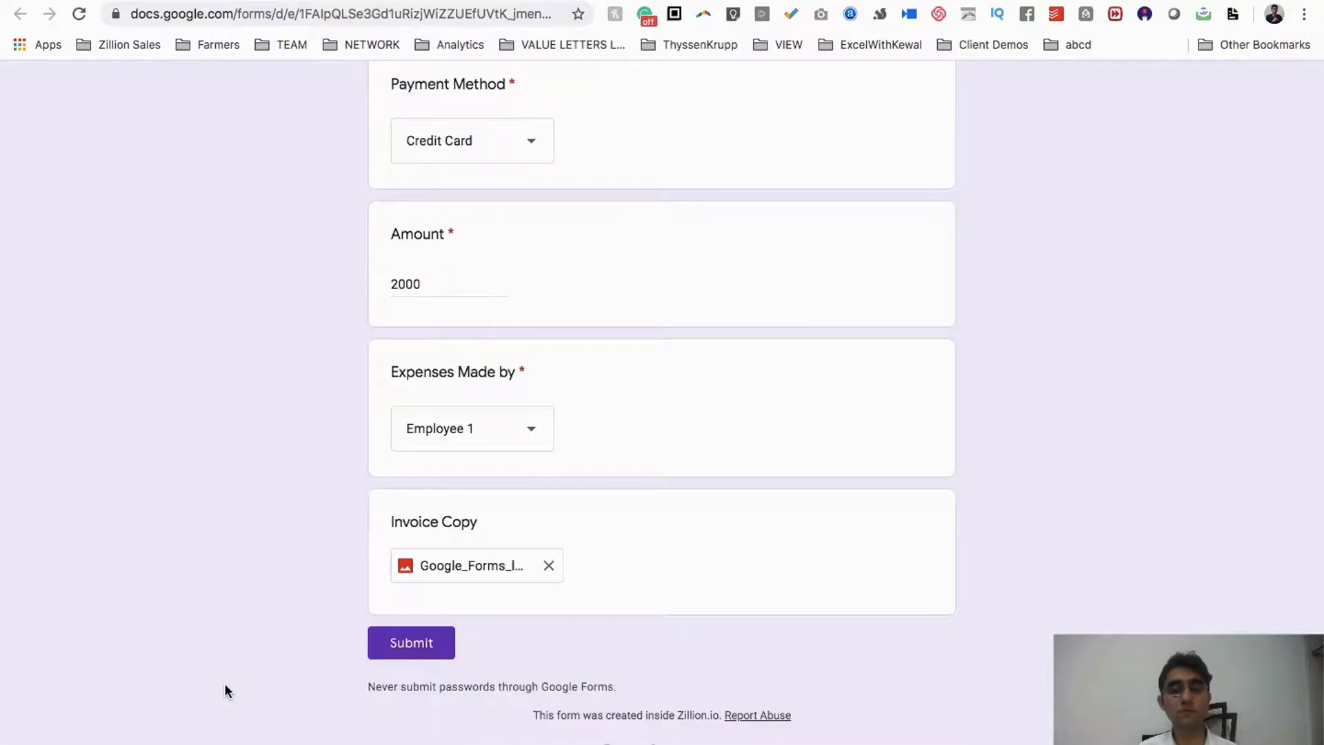
click(413, 644)
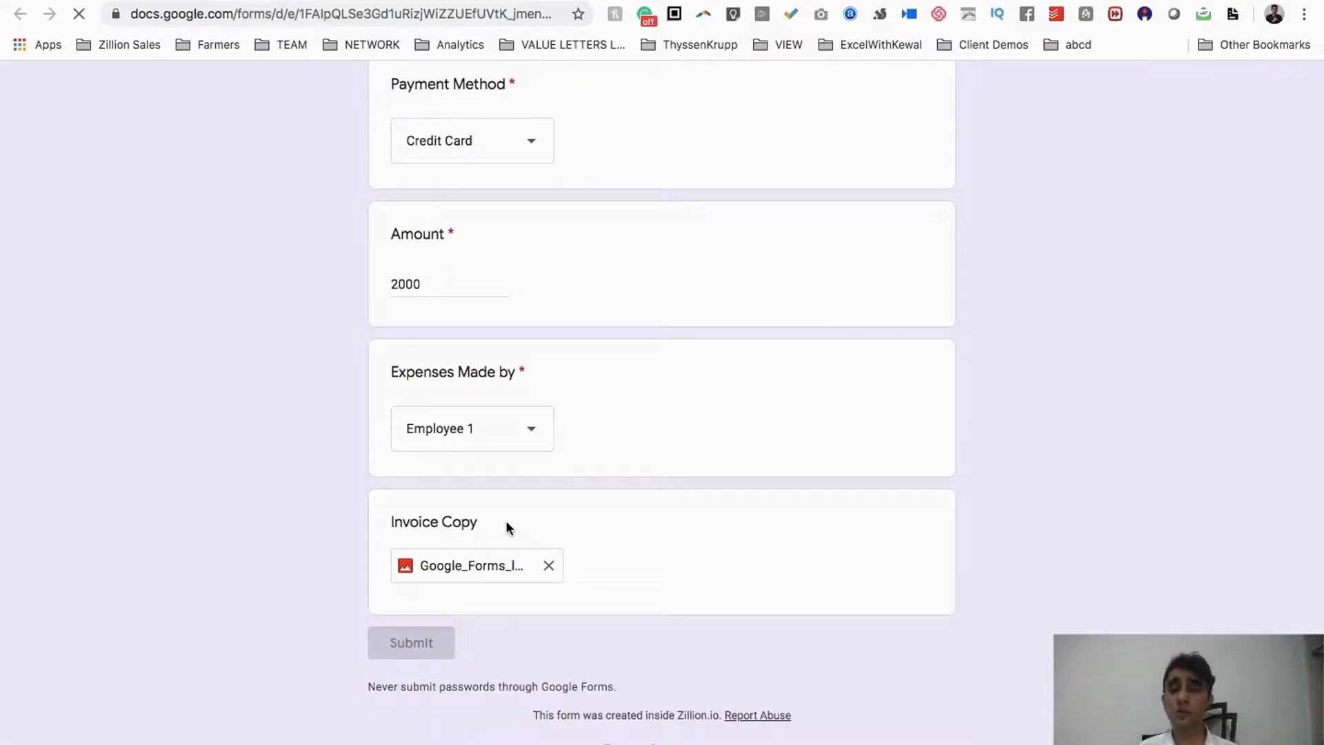
Open Gmail and switch to the other signed-in account's mailbox.
click(1217, 3)
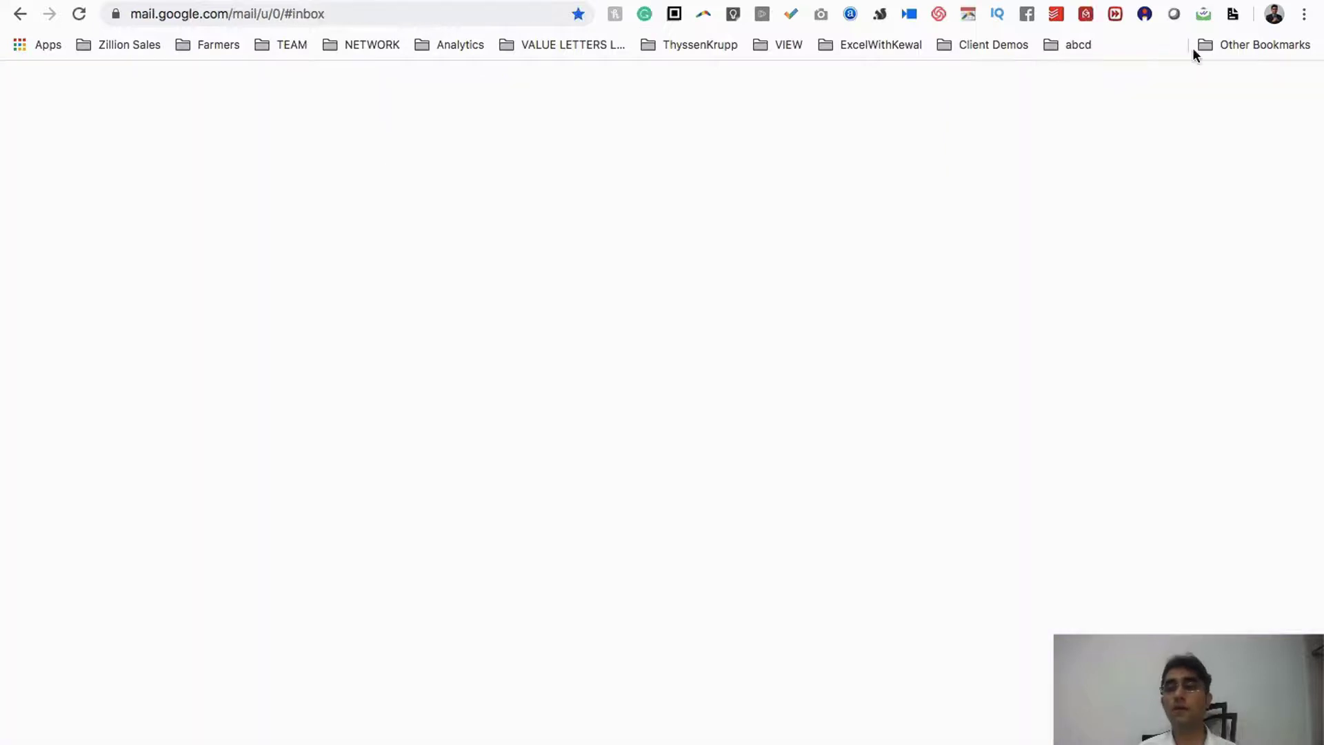
click(1211, 89)
click(1118, 397)
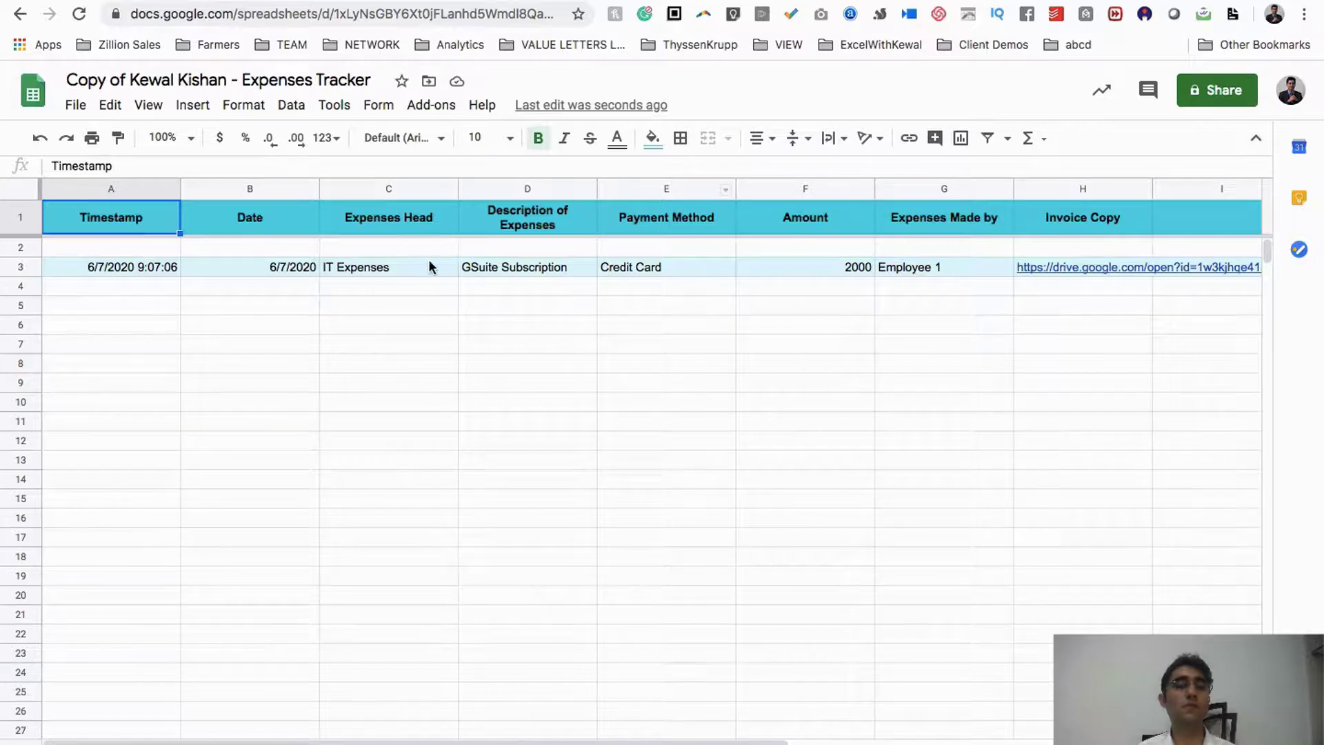
Review row 3's expense head, description, payment method, amount and spender, then return to Gmail.
click(414, 259)
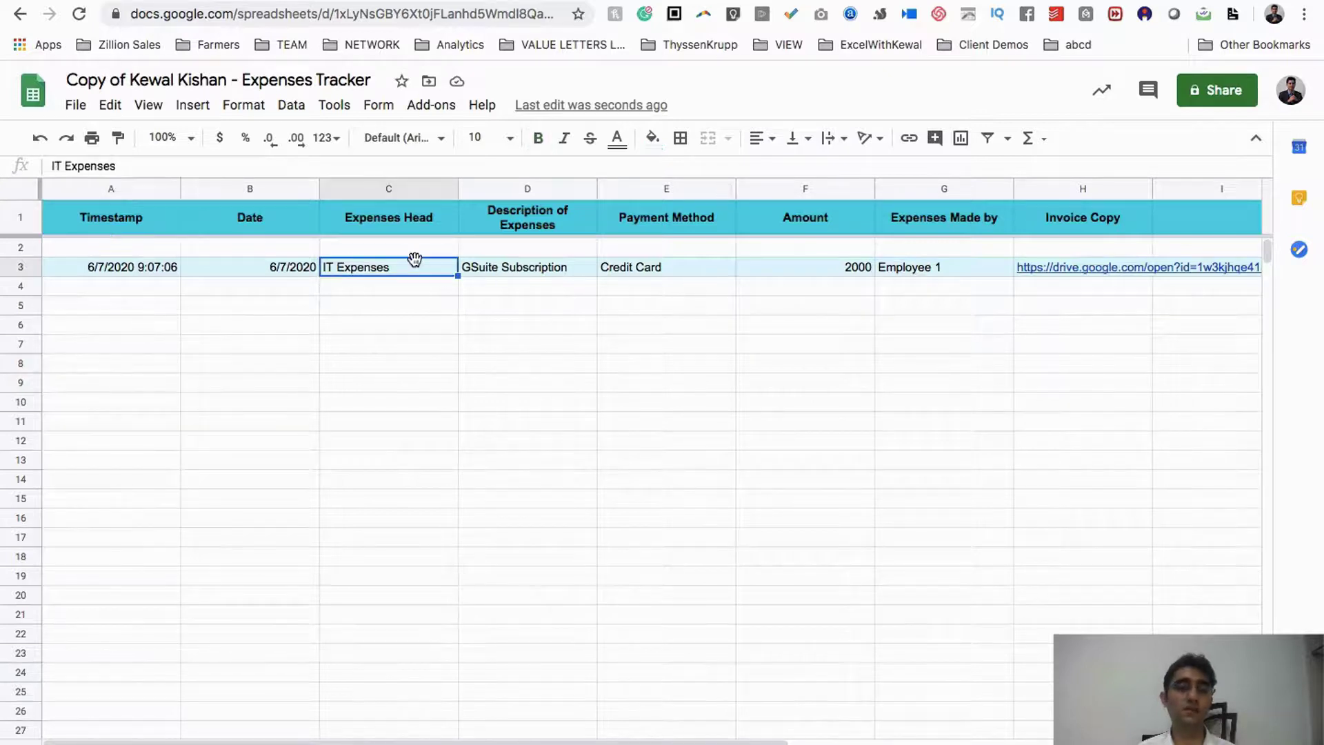
click(528, 272)
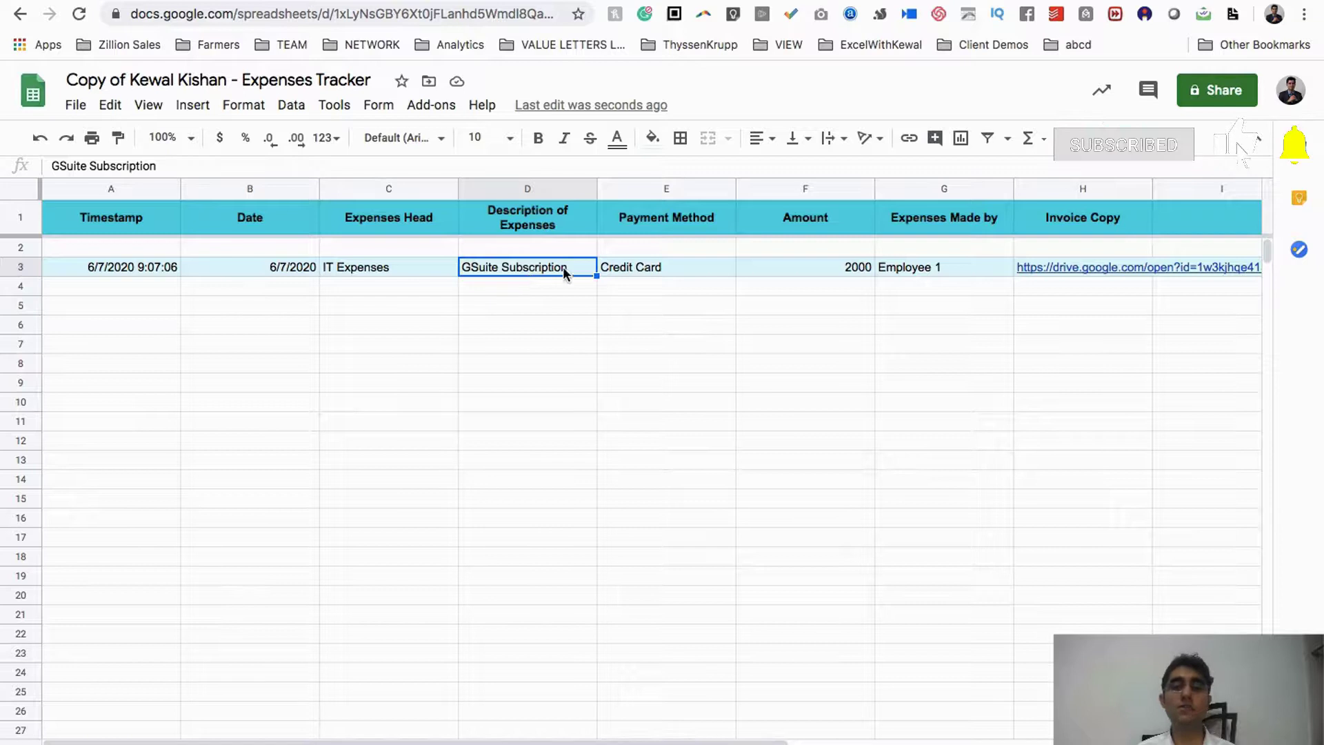
click(660, 266)
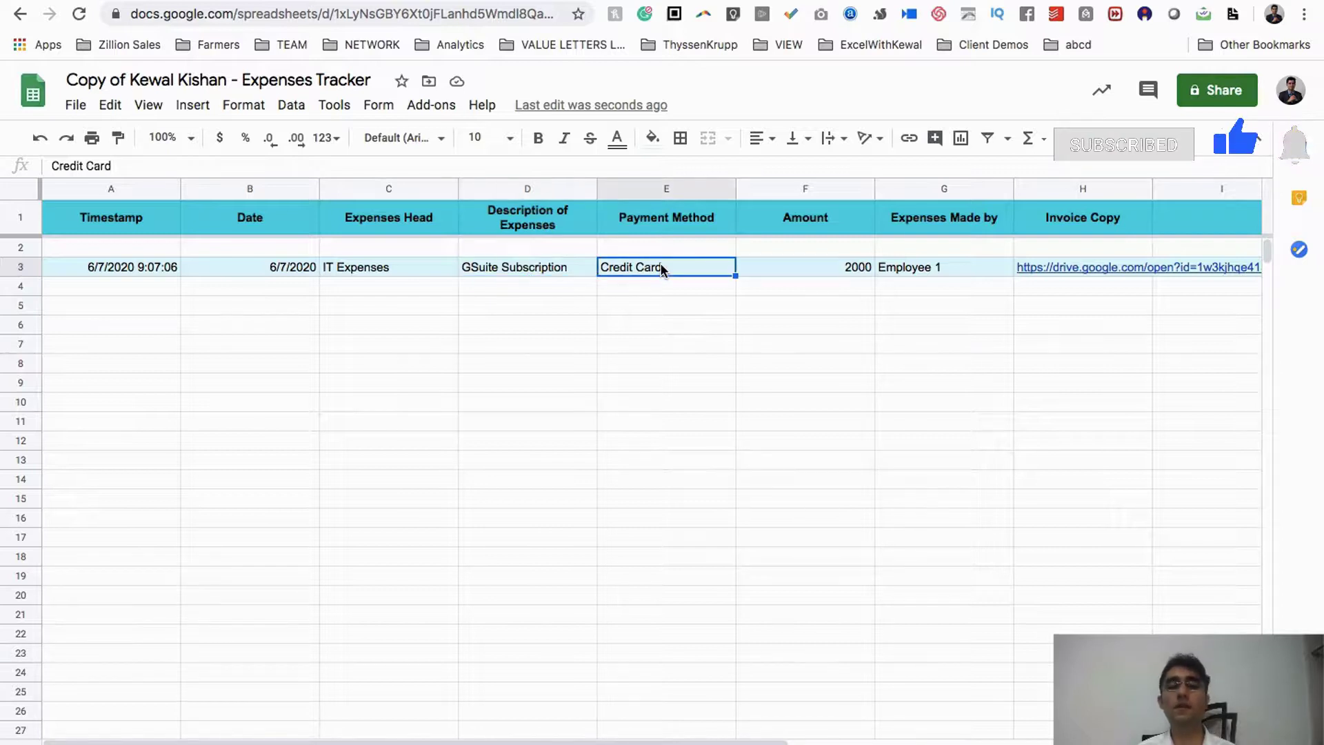
click(812, 269)
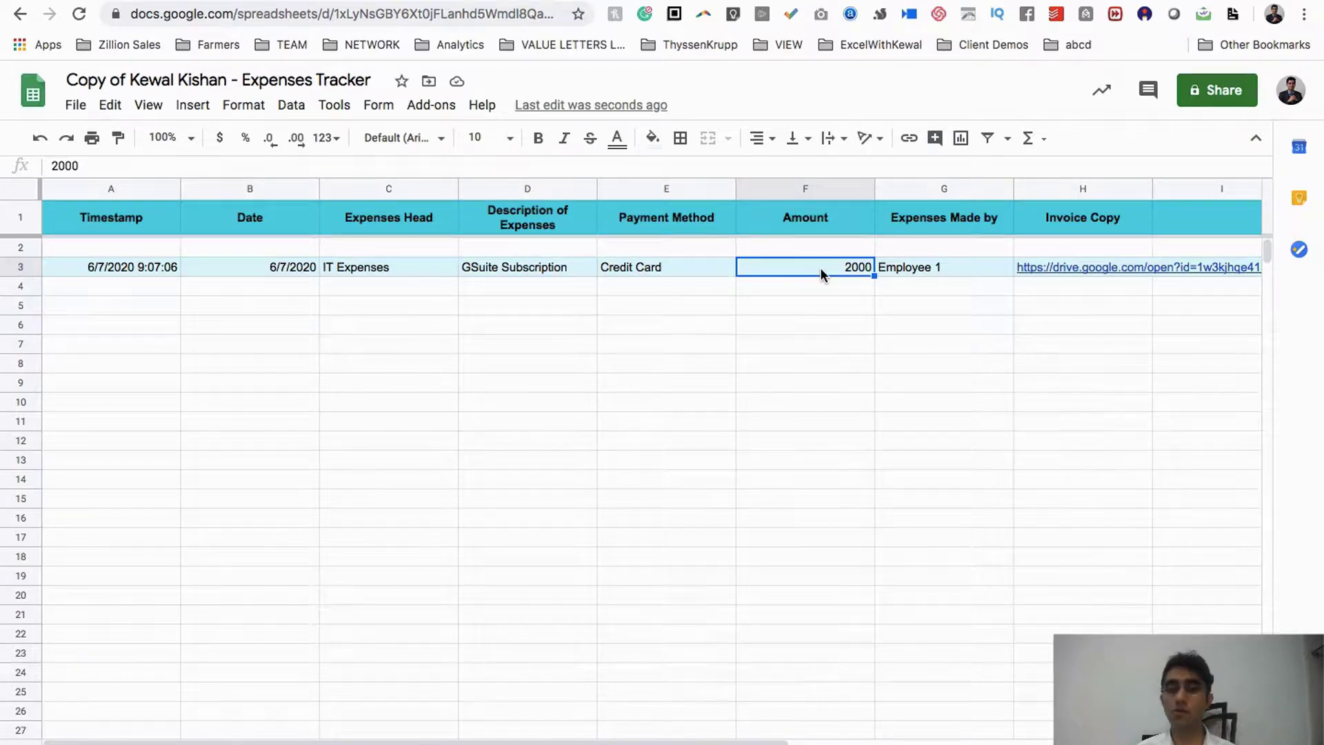
click(963, 270)
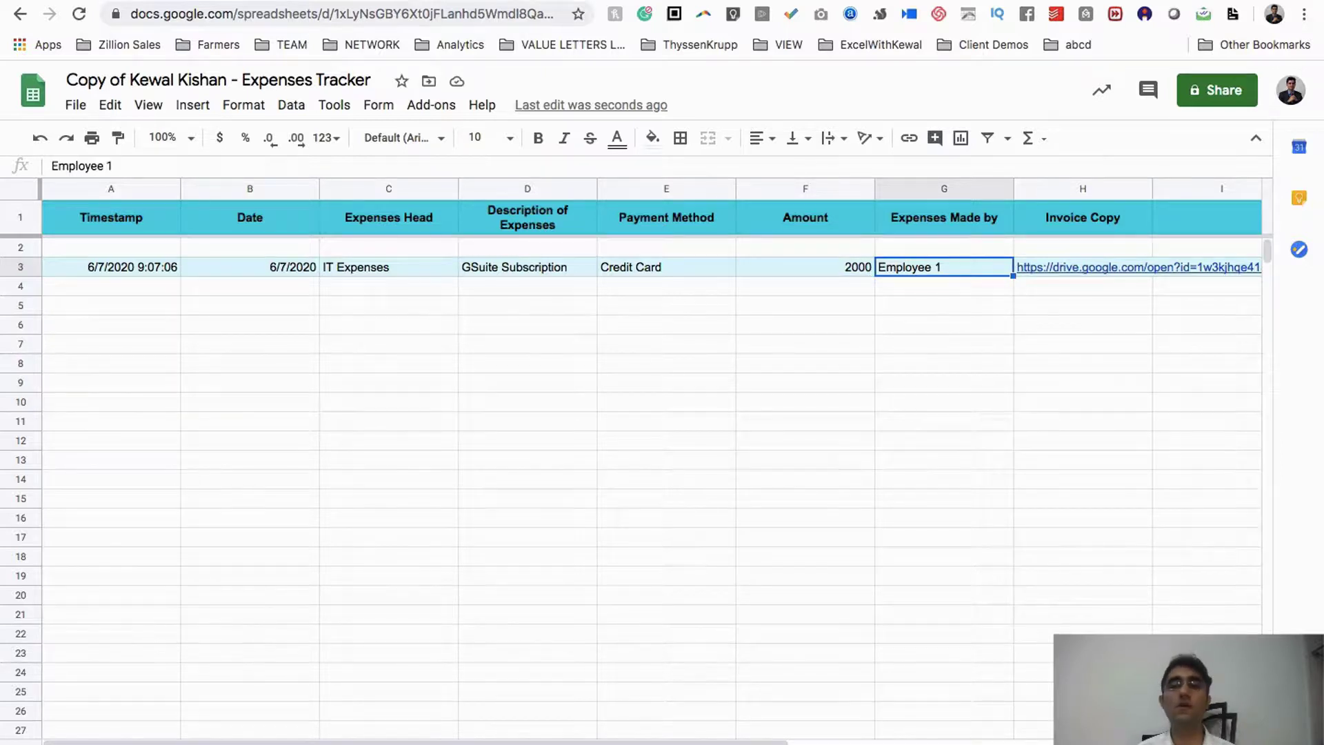
key(ctrl+tab)
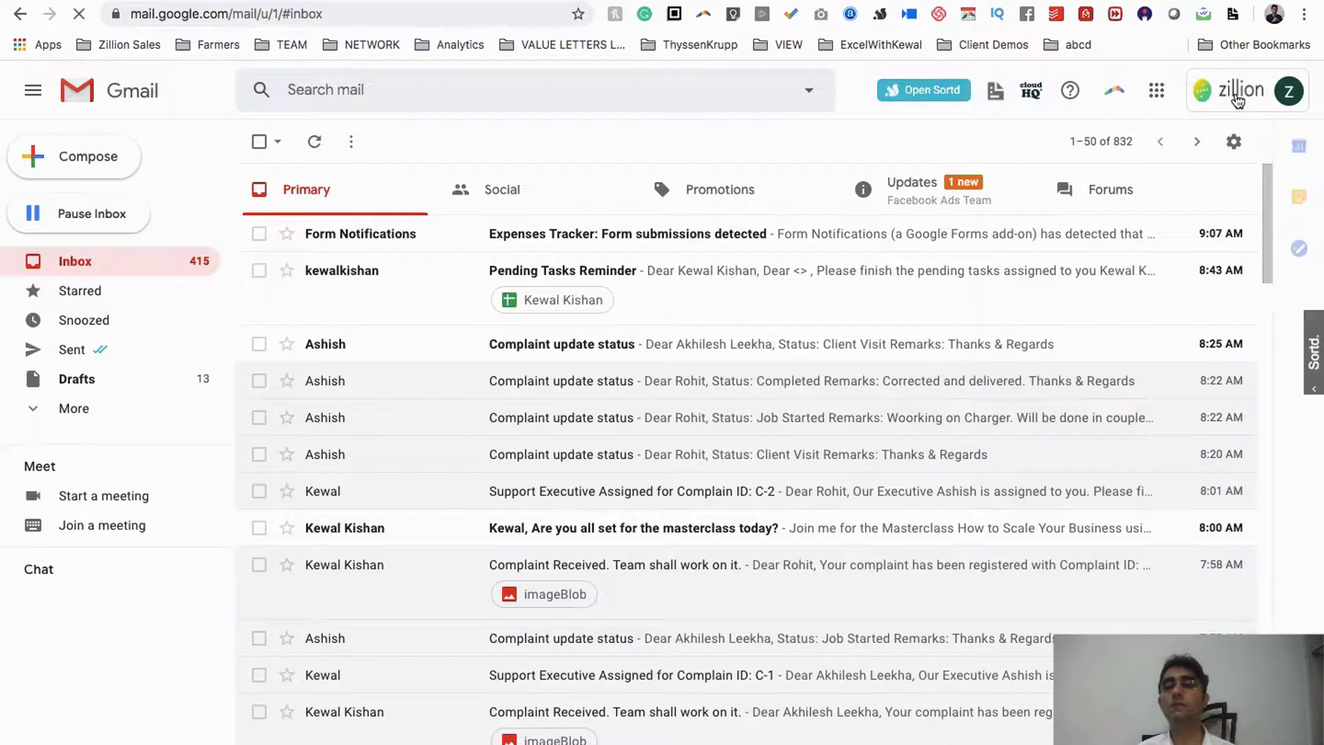
Read the 'Expenses Tracker: Form submissions detected' email in the zillion account, then return to the sheet.
click(1239, 101)
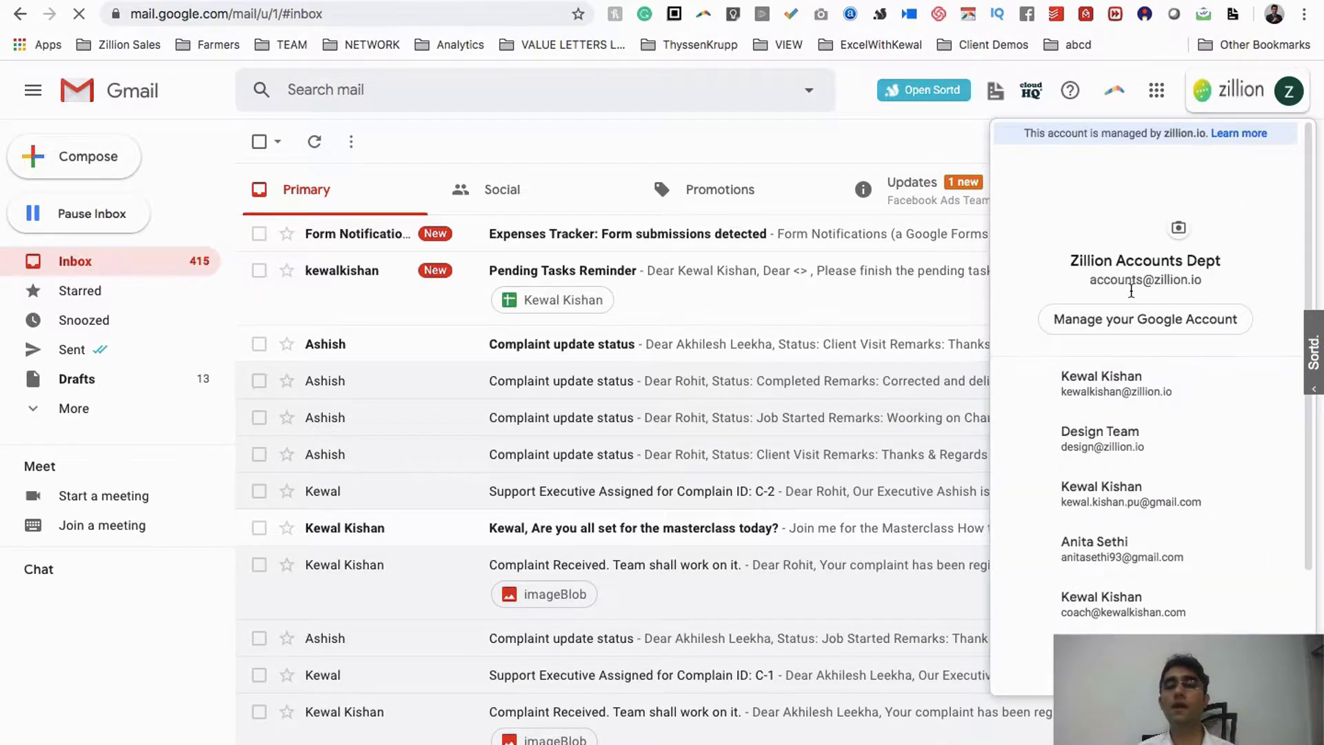
scroll(1125, 295, up, 5)
scroll(1126, 295, down, 5)
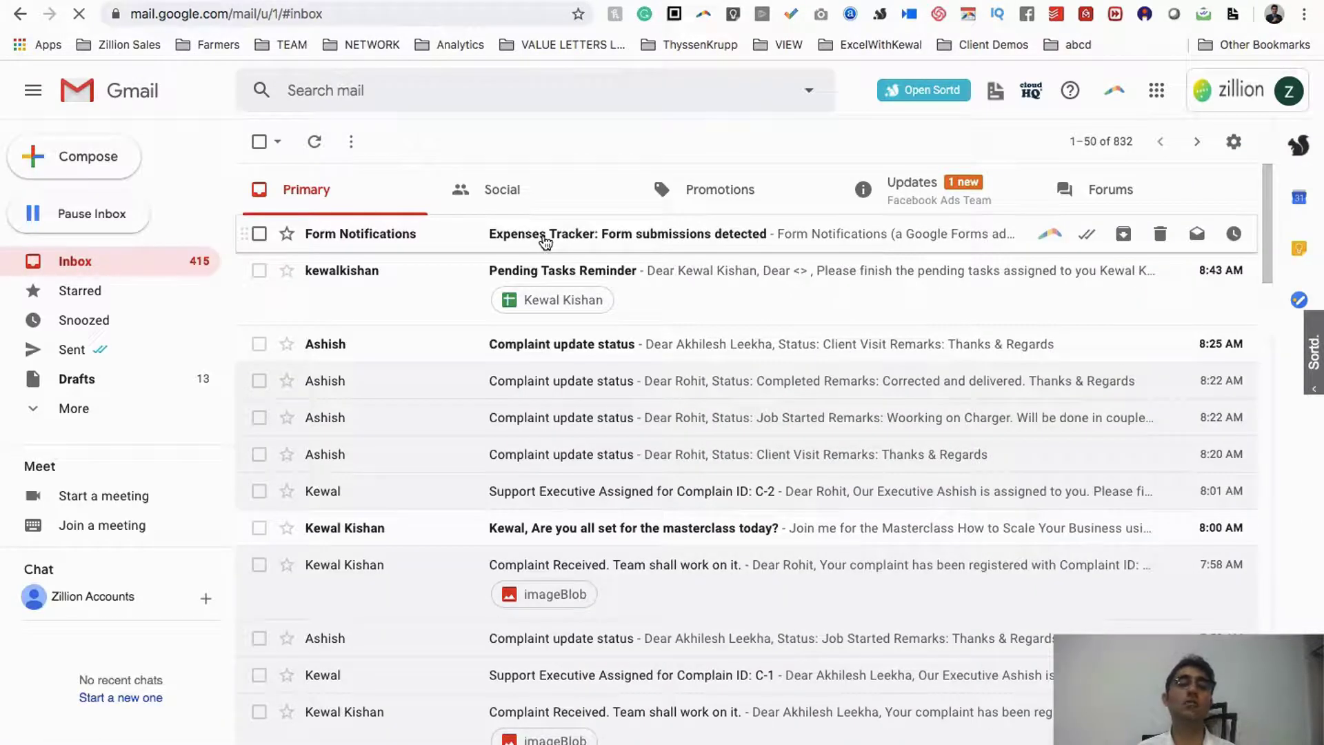
click(545, 240)
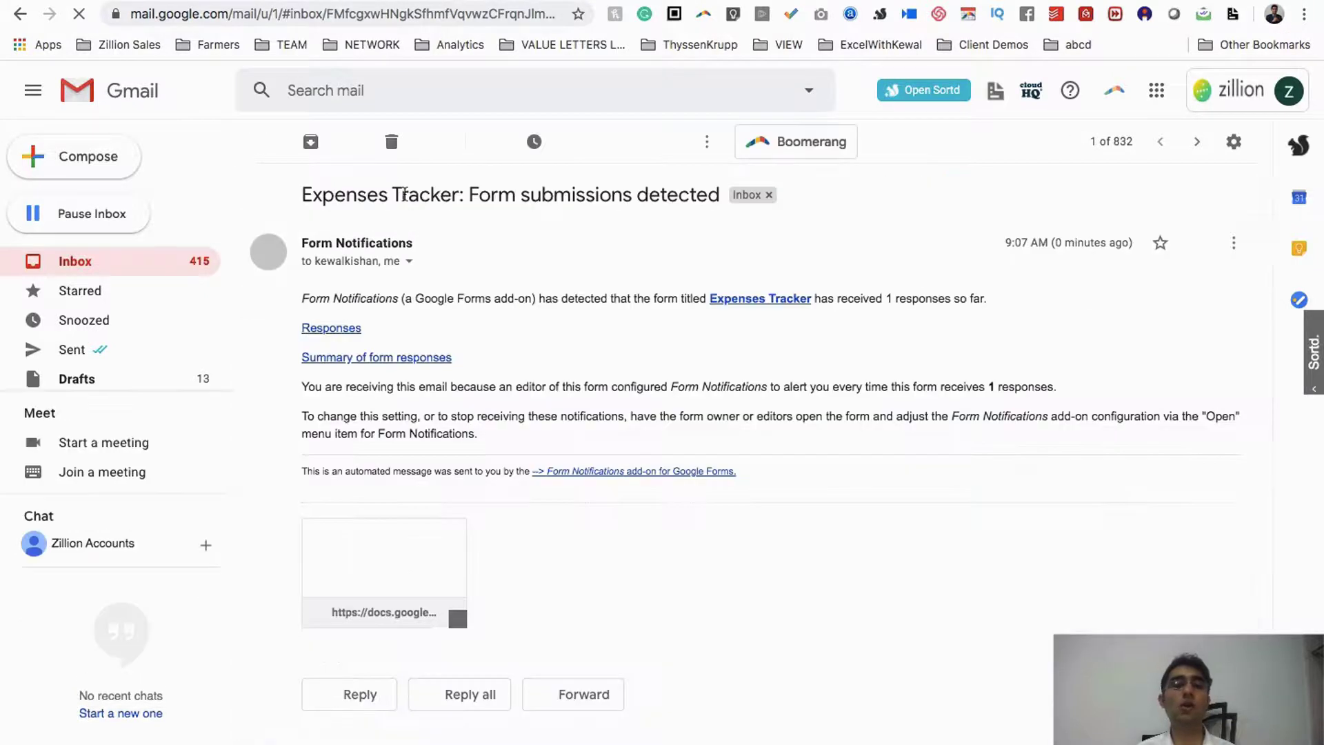
drag(325, 197, 472, 196)
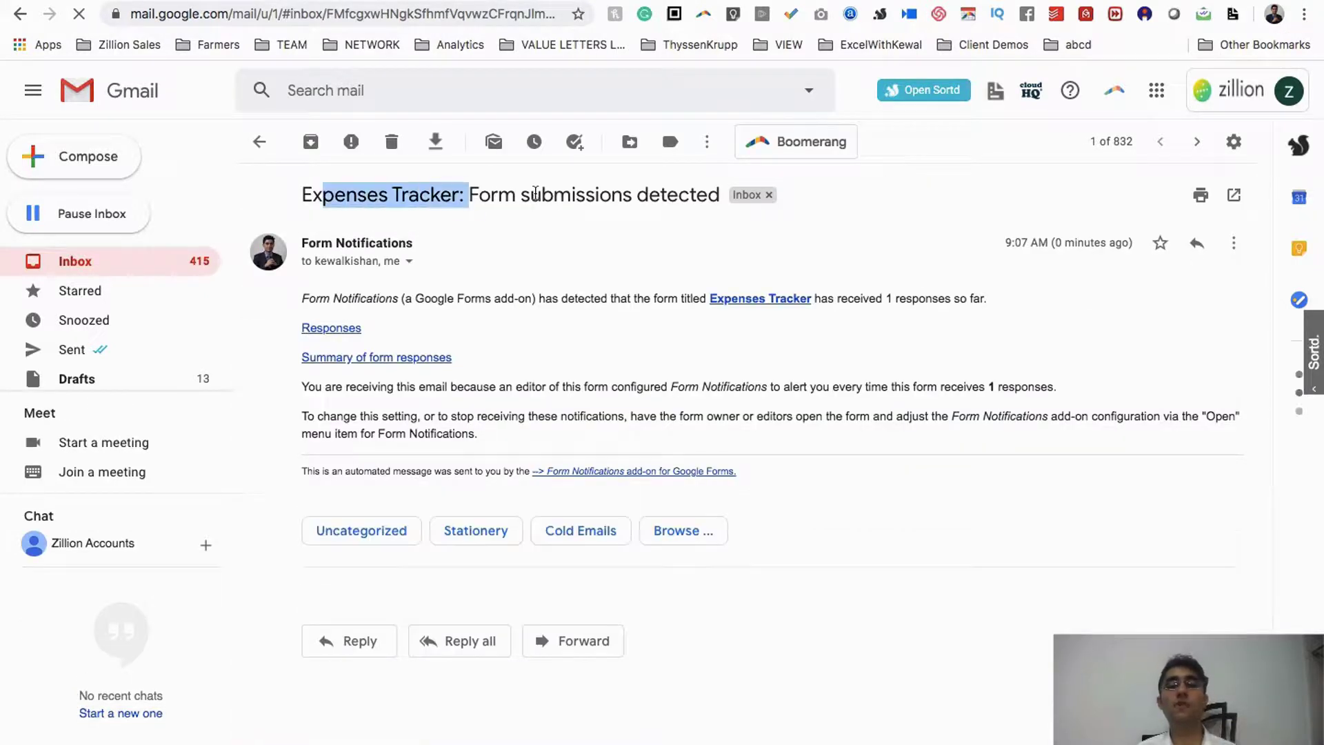
click(652, 193)
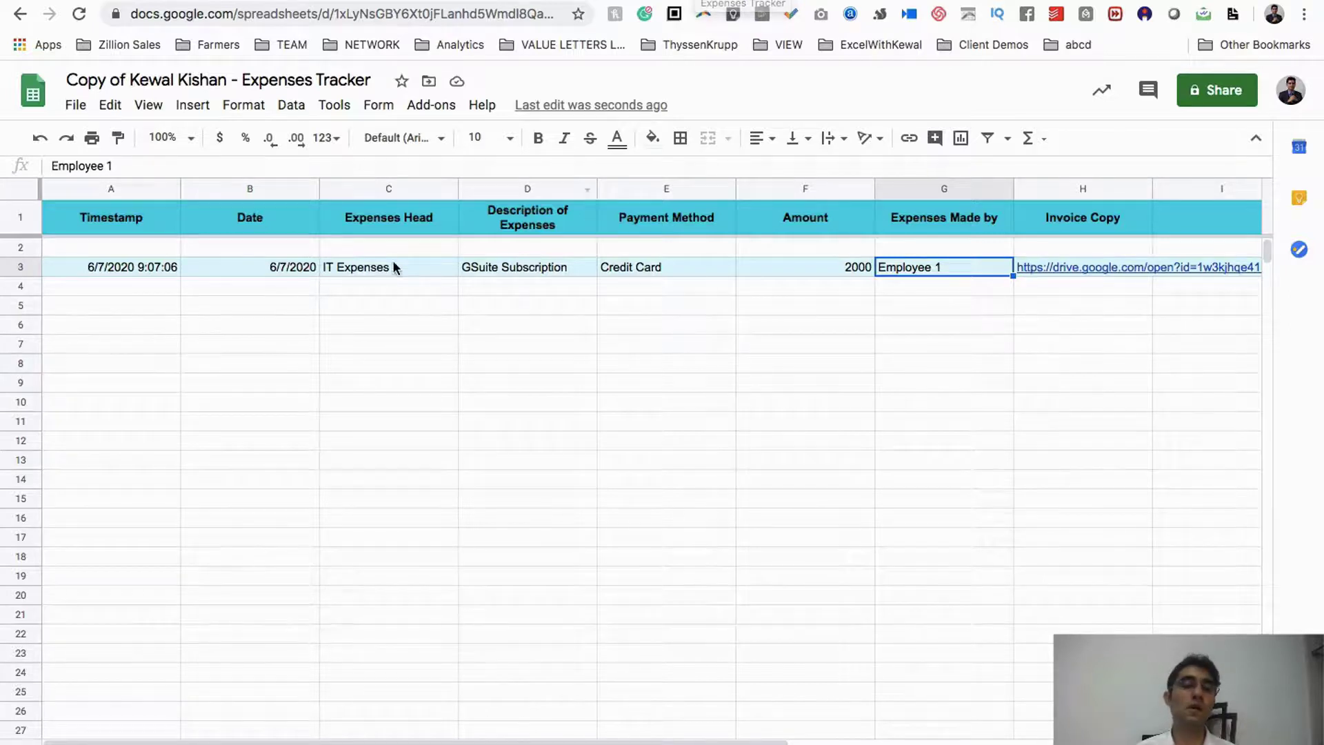
Start another response dated 05/06/2020, head Computer accessories, description 'Webcam & Mic'.
click(337, 271)
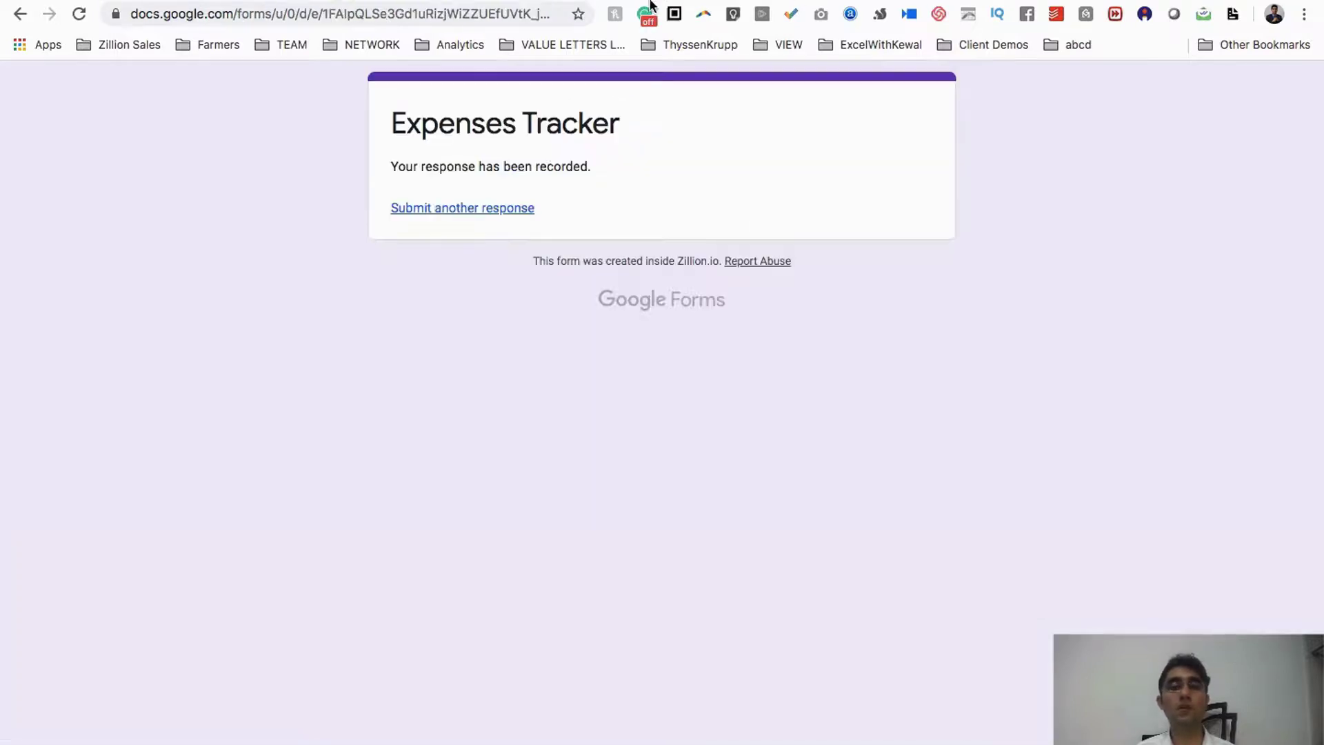
click(468, 208)
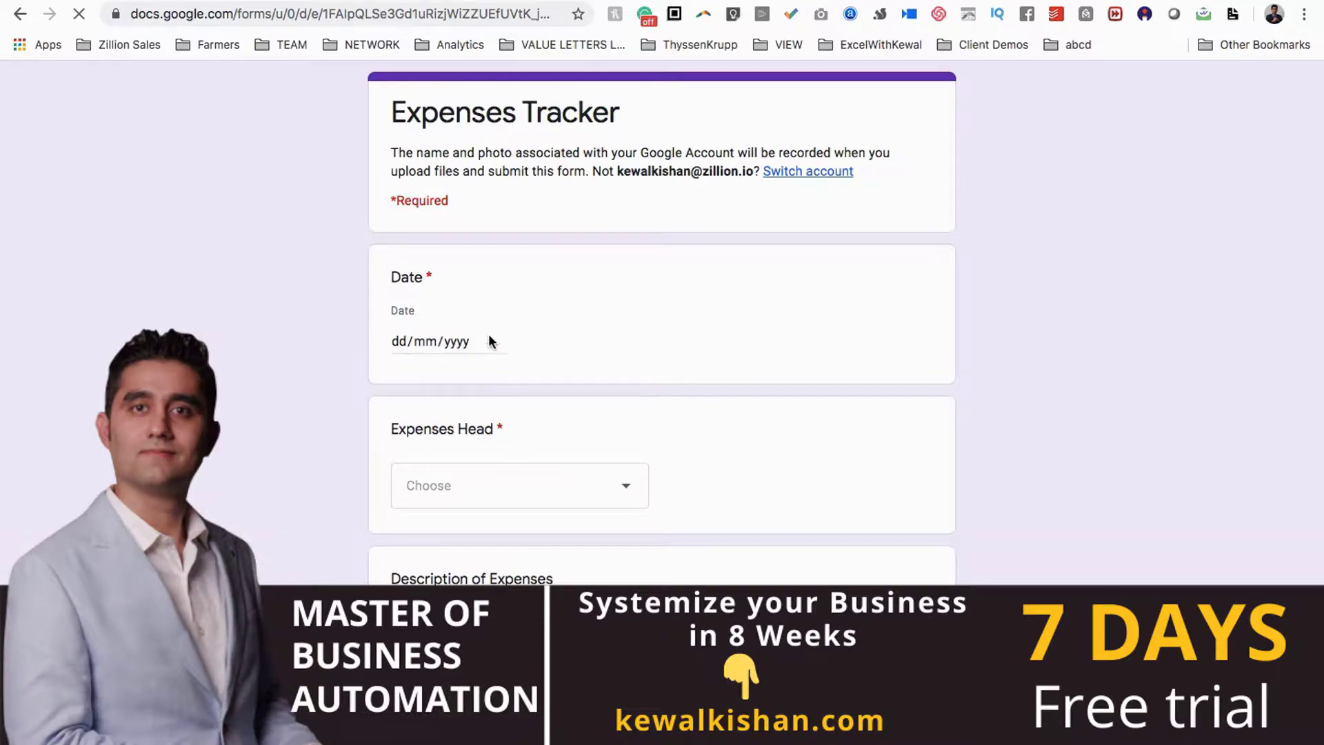
click(498, 338)
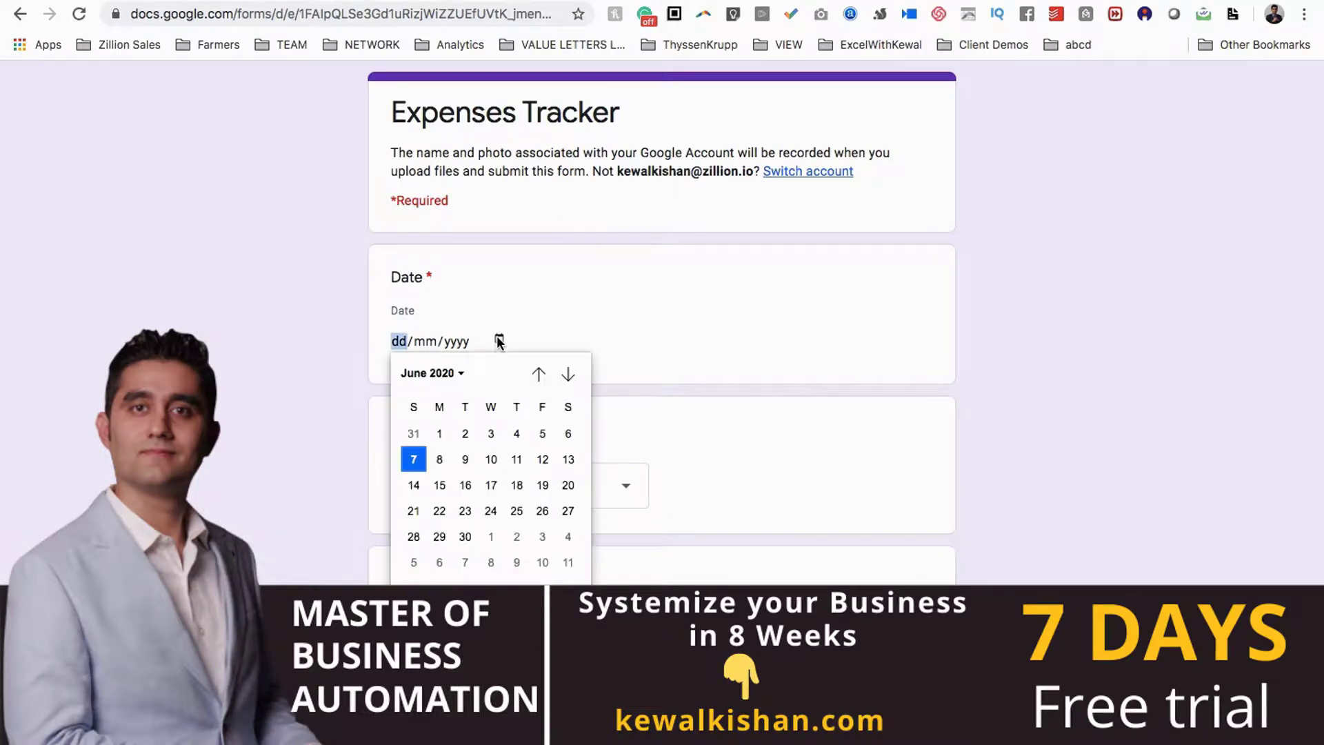
click(540, 433)
click(617, 496)
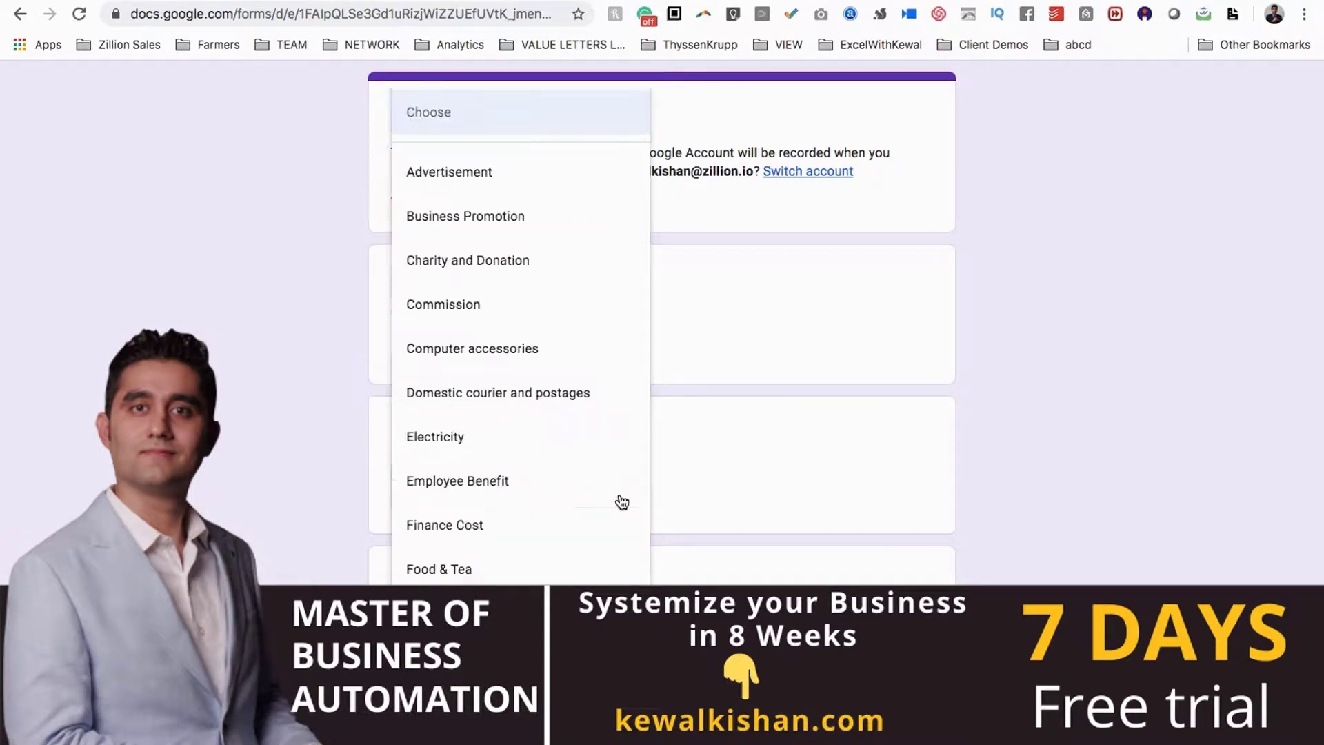
click(547, 349)
click(444, 616)
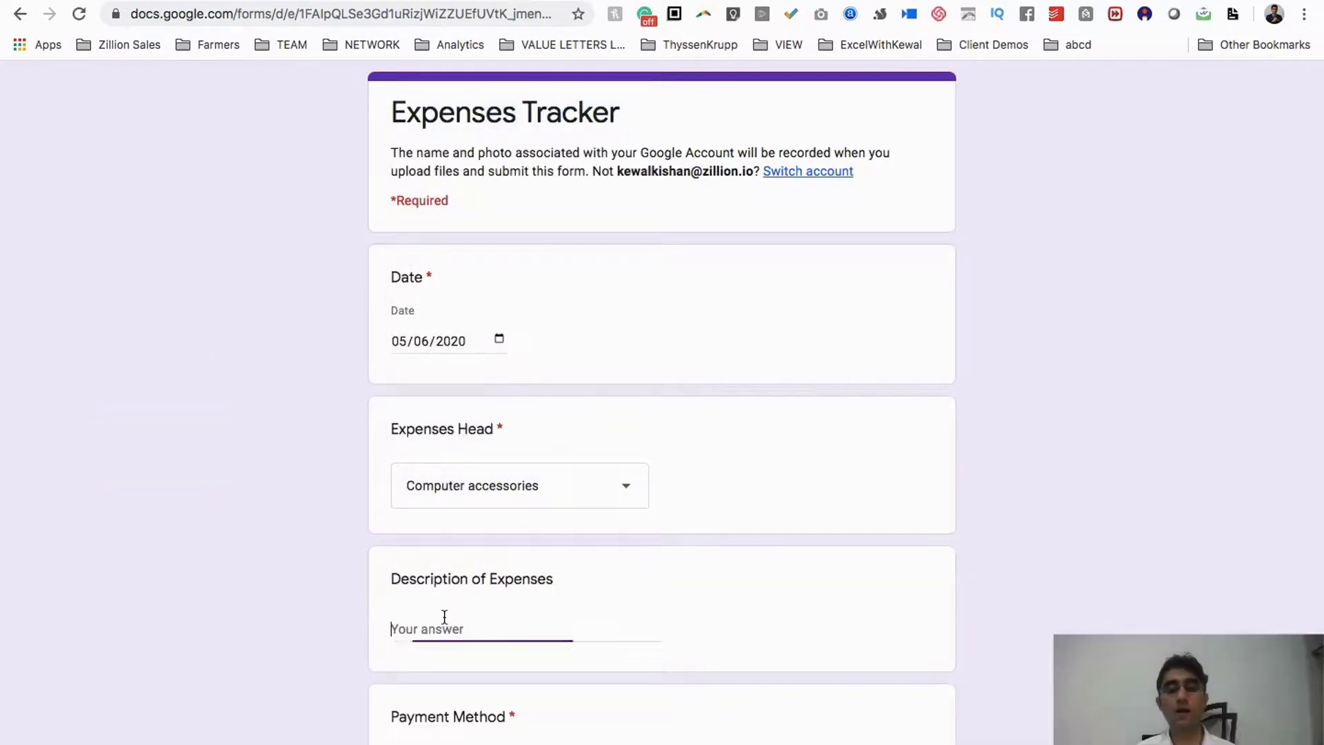
scroll(443, 617, down, 4)
text(Webcam)
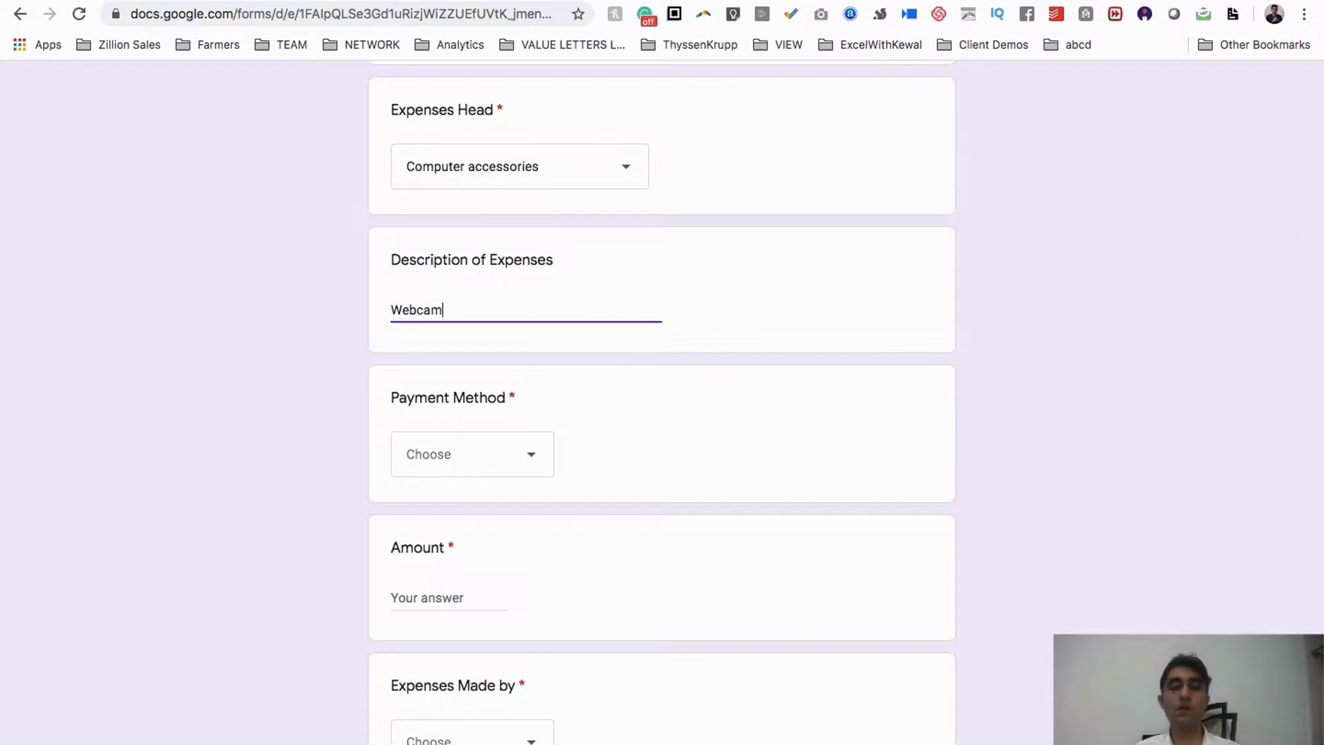
text( & Mic)
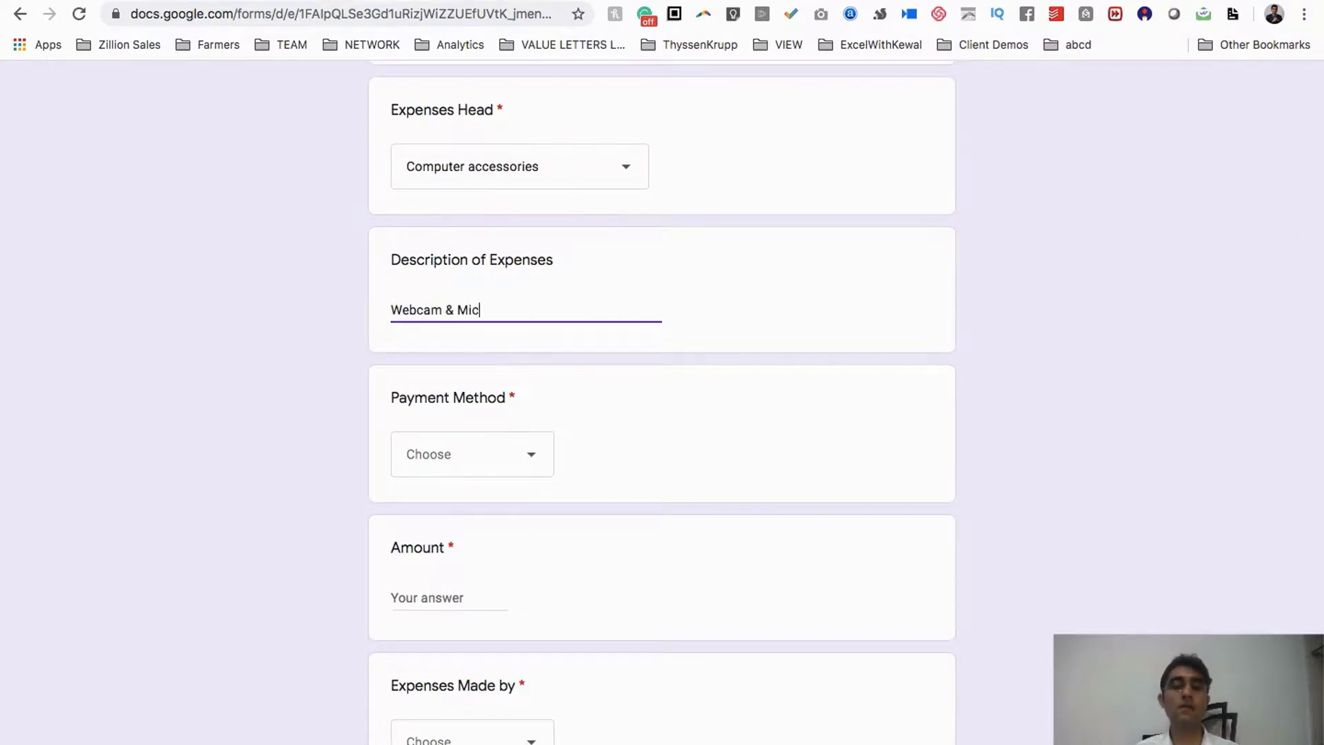
Choose NEFT/IMPS, amount 20000 and Employee 3, skip the invoice file, and submit.
click(434, 461)
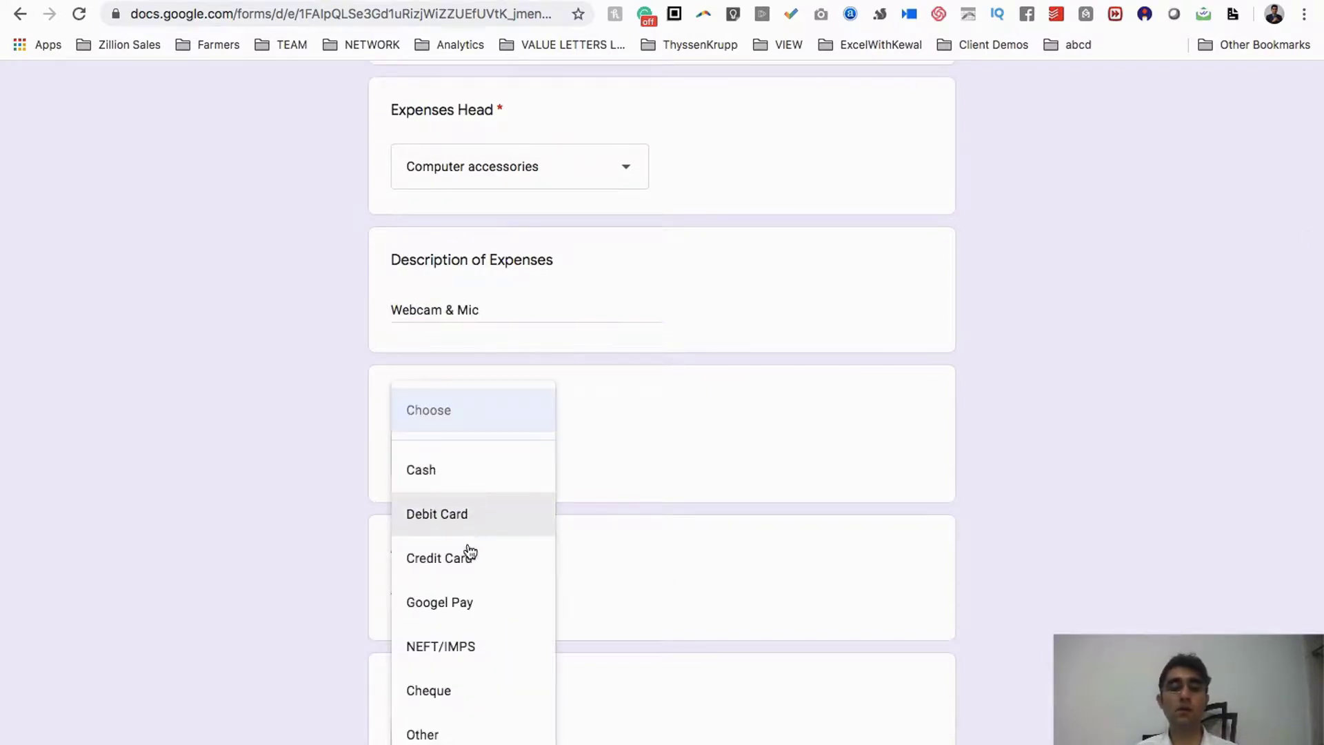
click(482, 660)
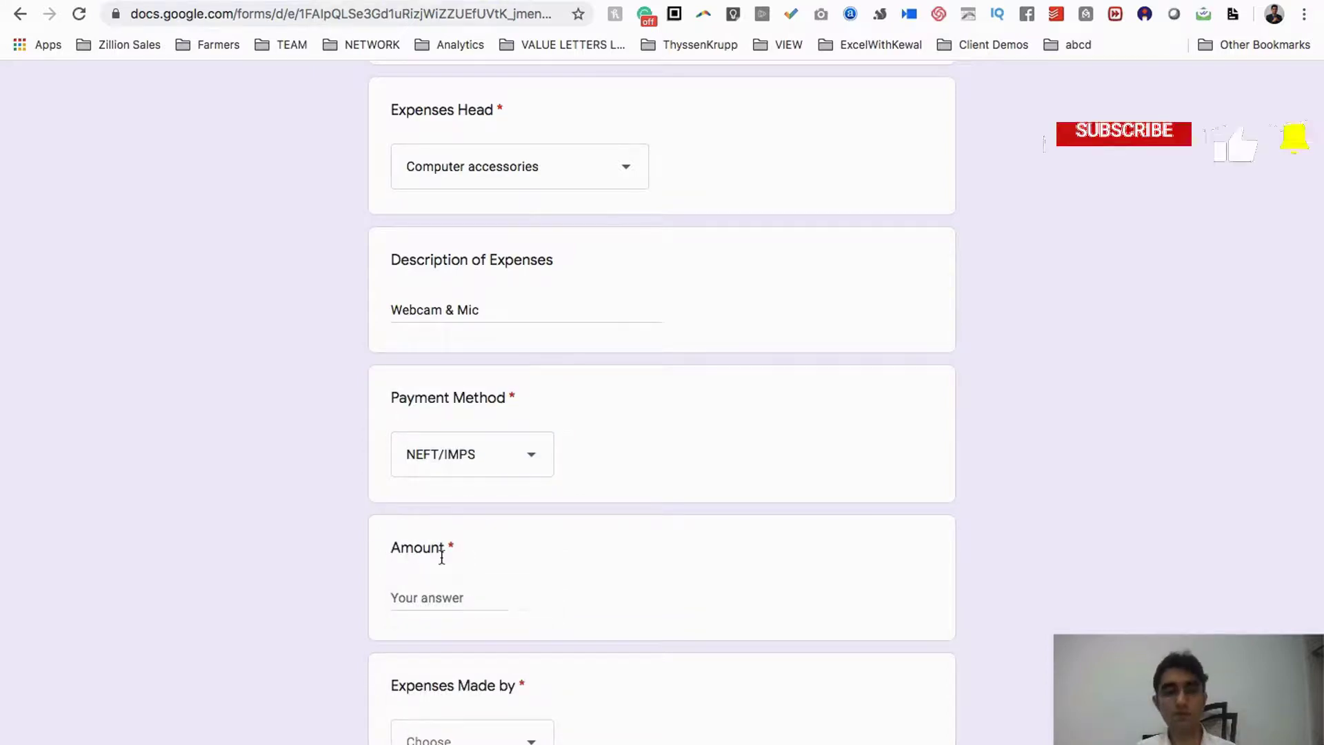
click(407, 598)
text(20000)
scroll(524, 461, down, 3)
click(488, 521)
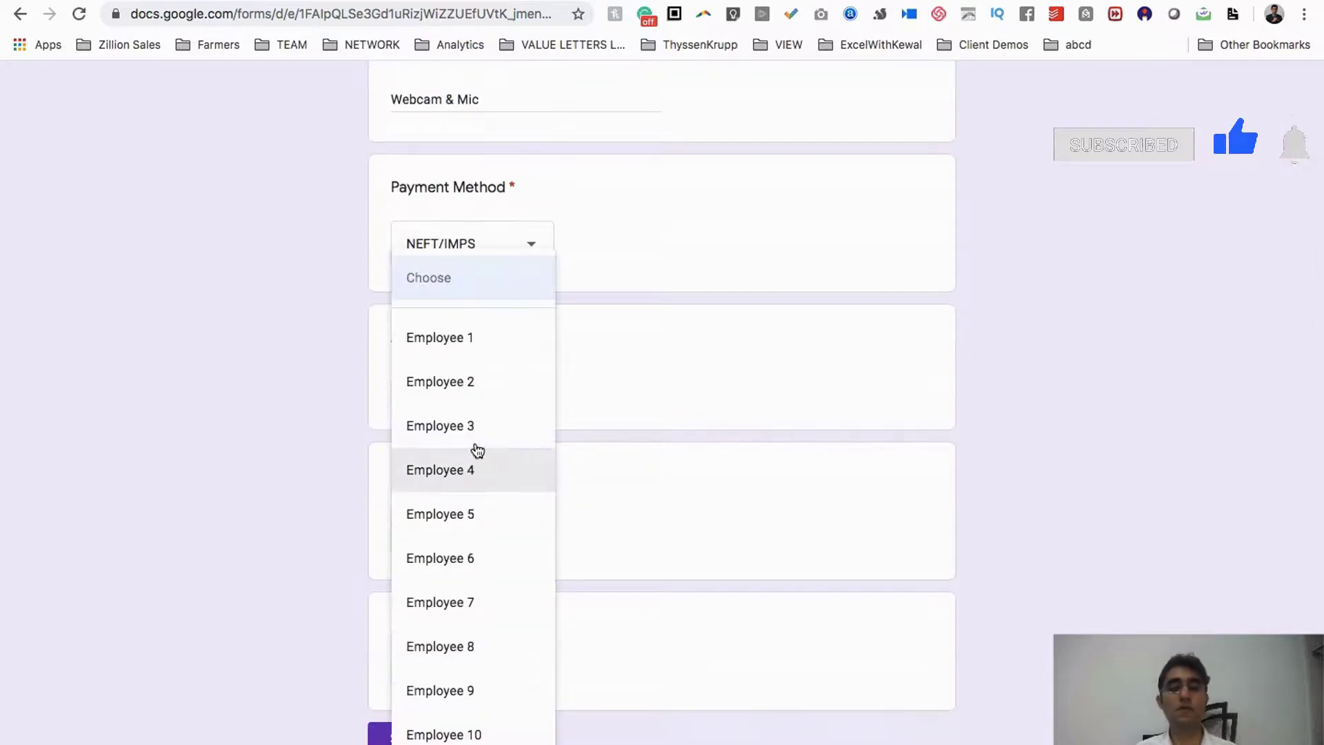
click(473, 431)
click(458, 669)
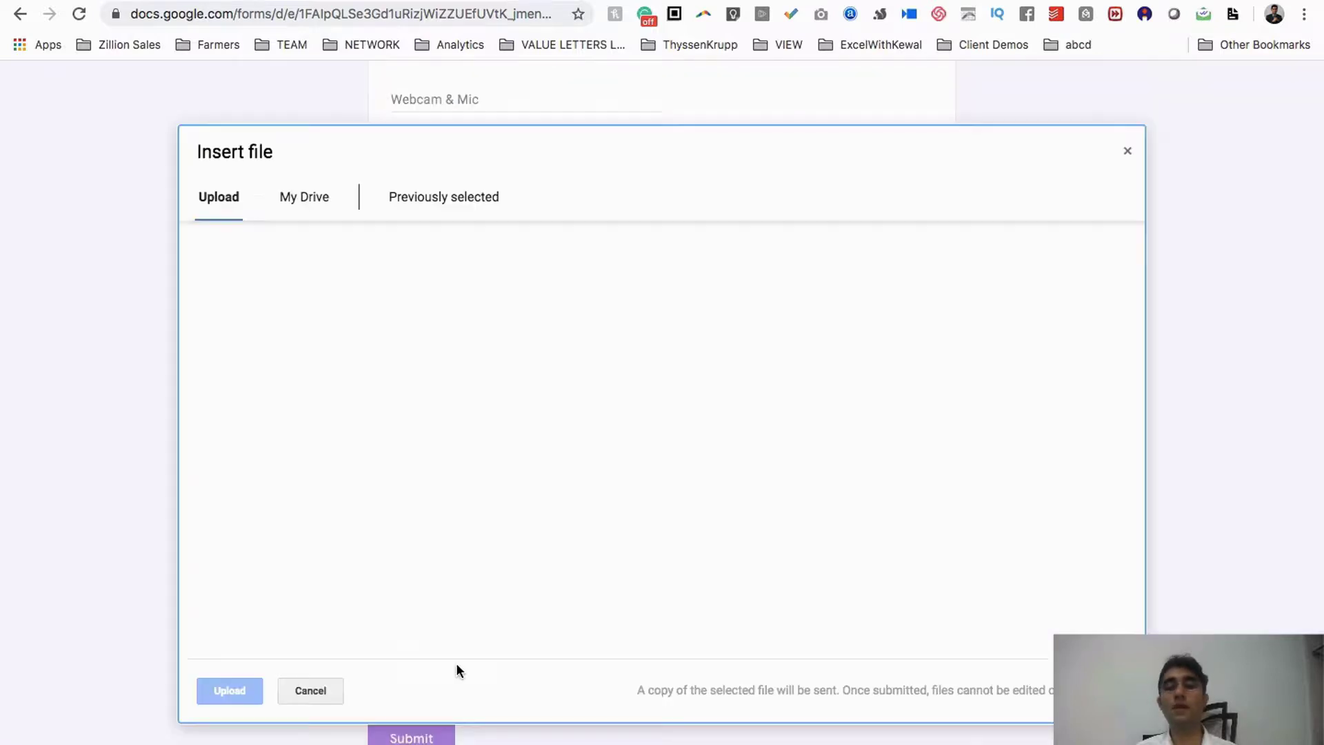
click(1128, 153)
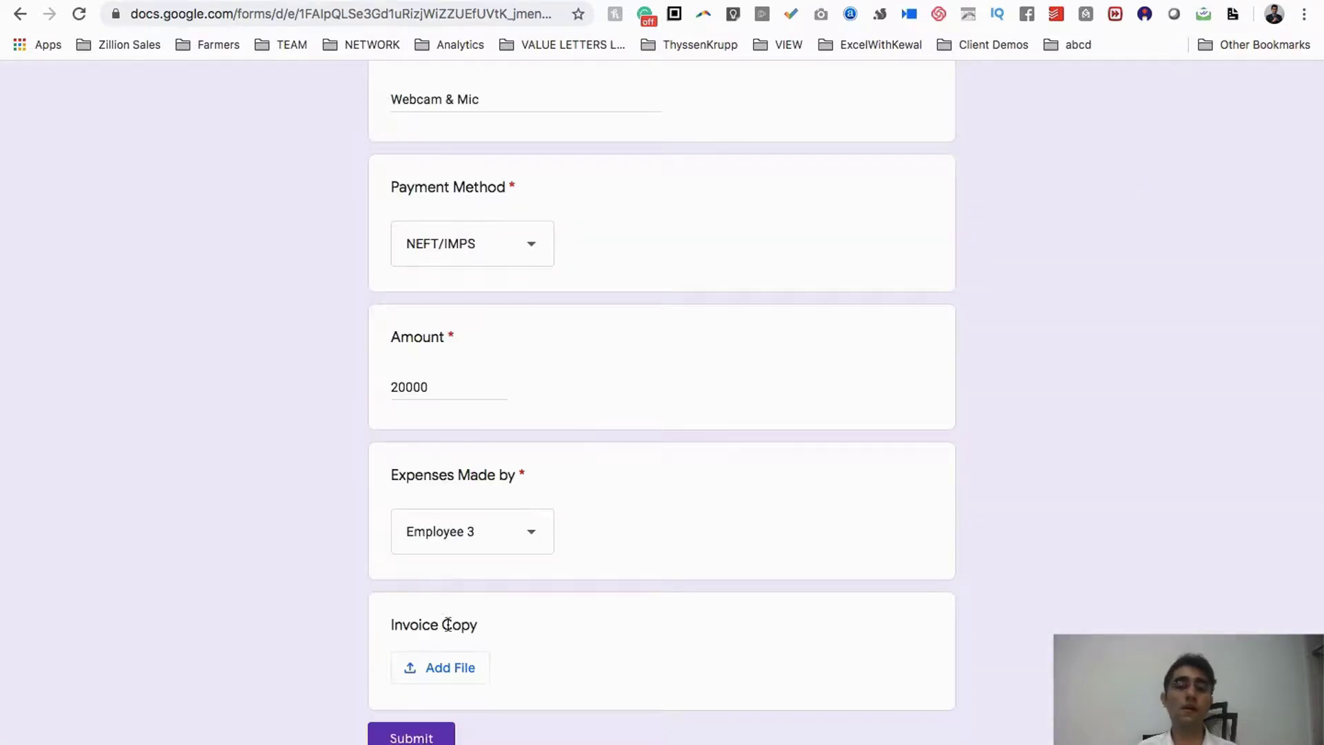
click(407, 737)
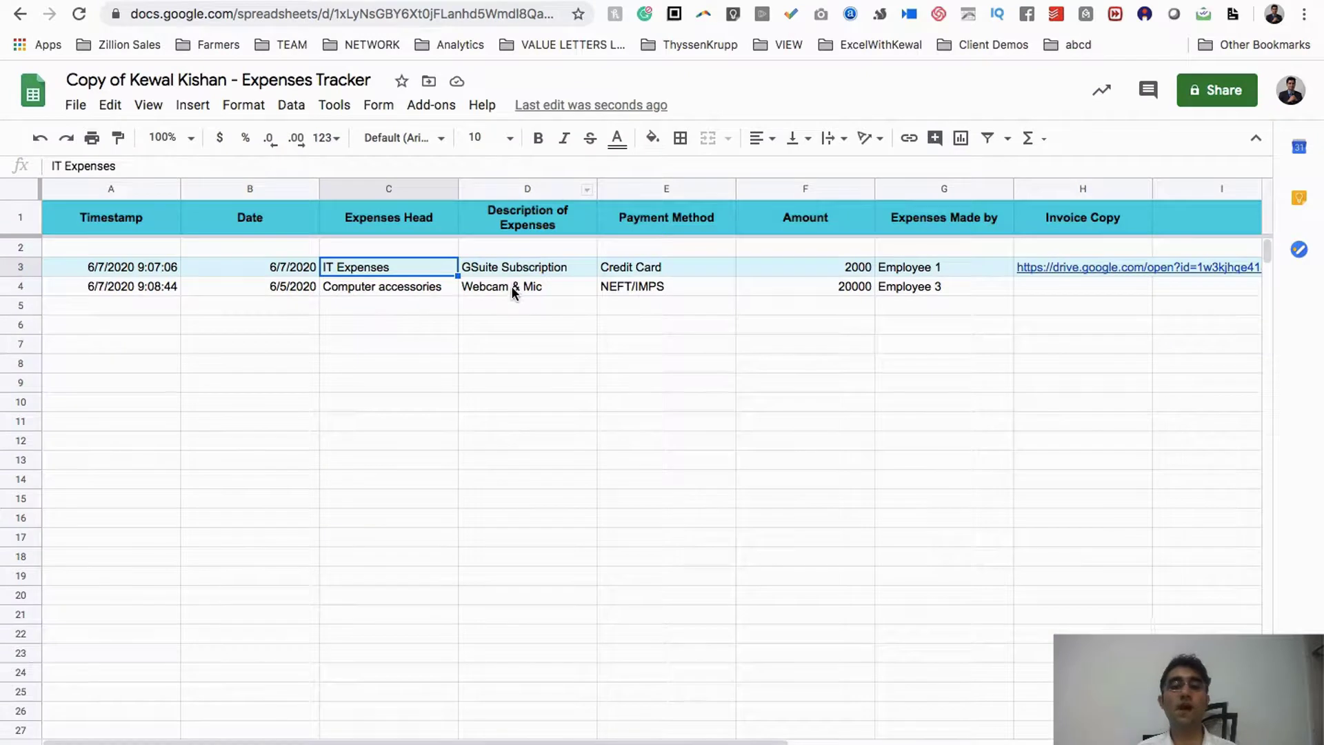
Check row 4's Webcam & Mic and NEFT/IMPS values, and compare invoice cells H3 (link) and H4 (empty).
click(515, 289)
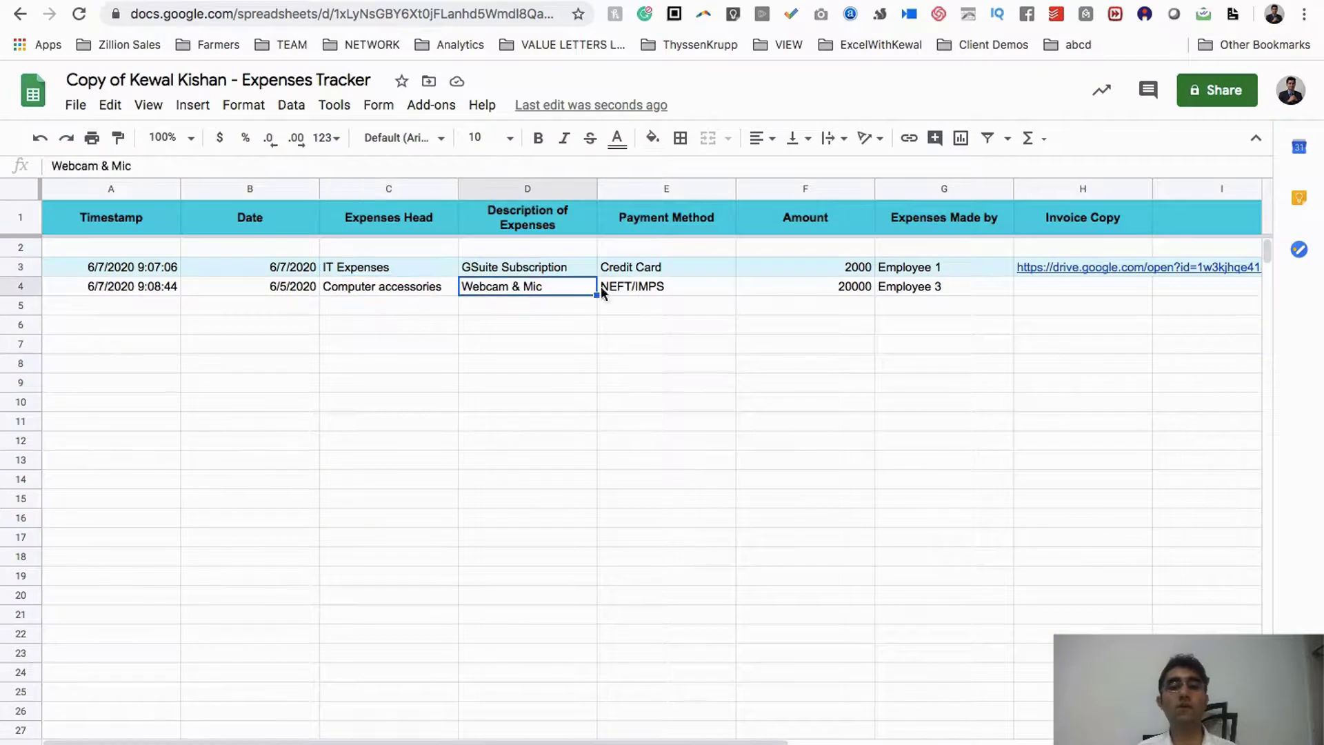
click(664, 289)
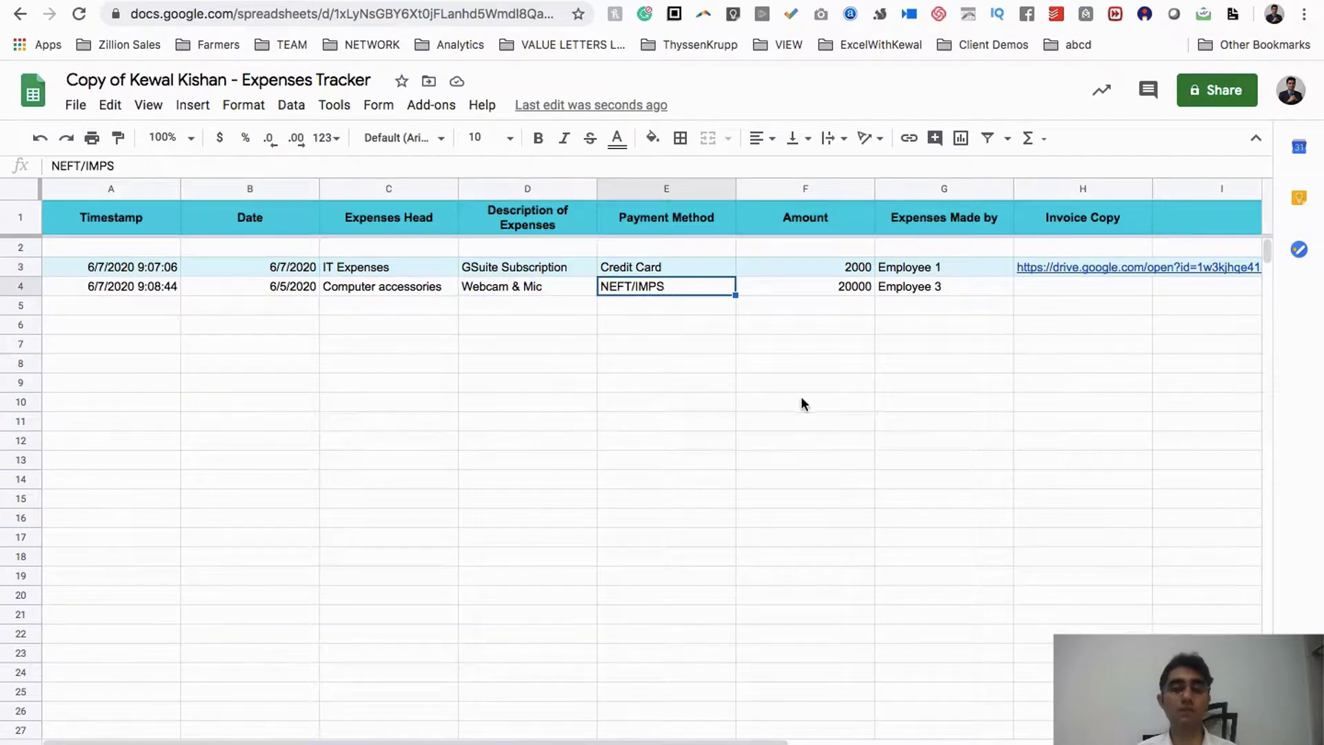
click(1103, 269)
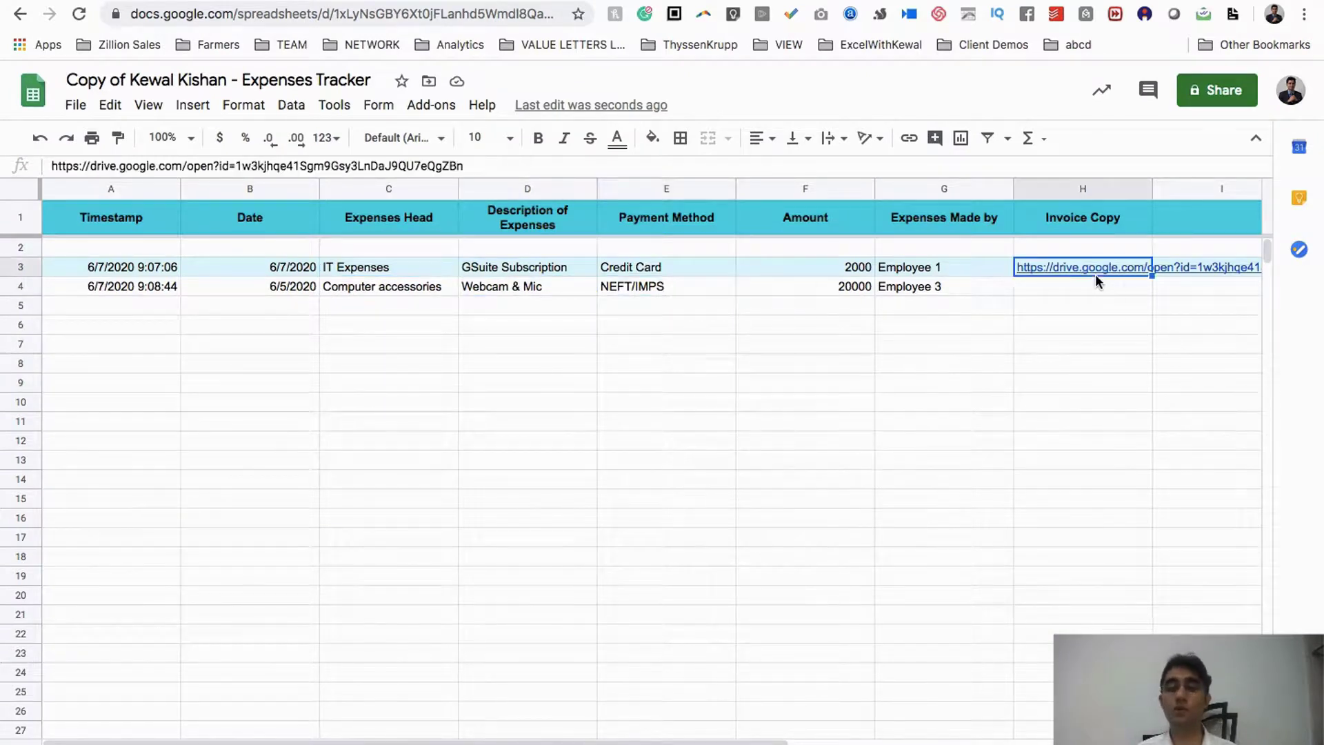
click(1132, 290)
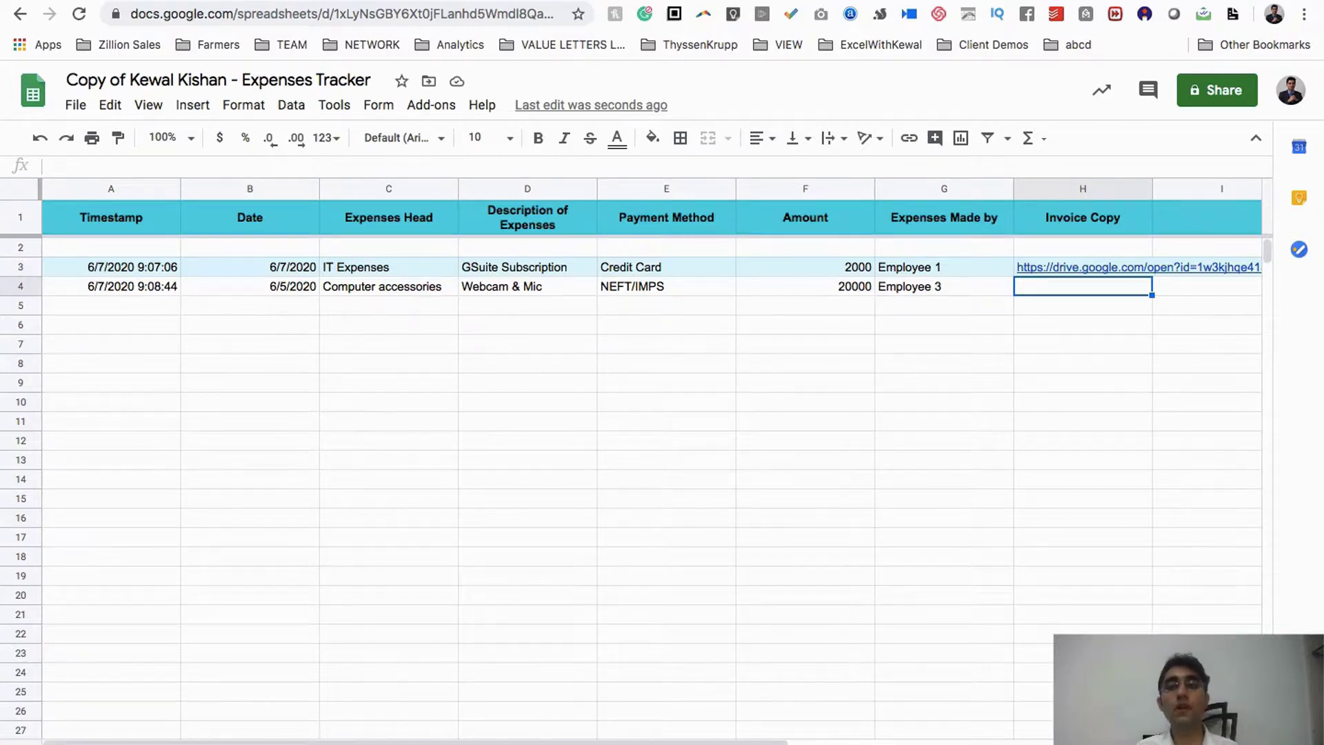
Copy the form's shortened forms.gle link from the Send dialog.
key(ctrl+shift+Tab)
key(ctrl+shift+Tab)
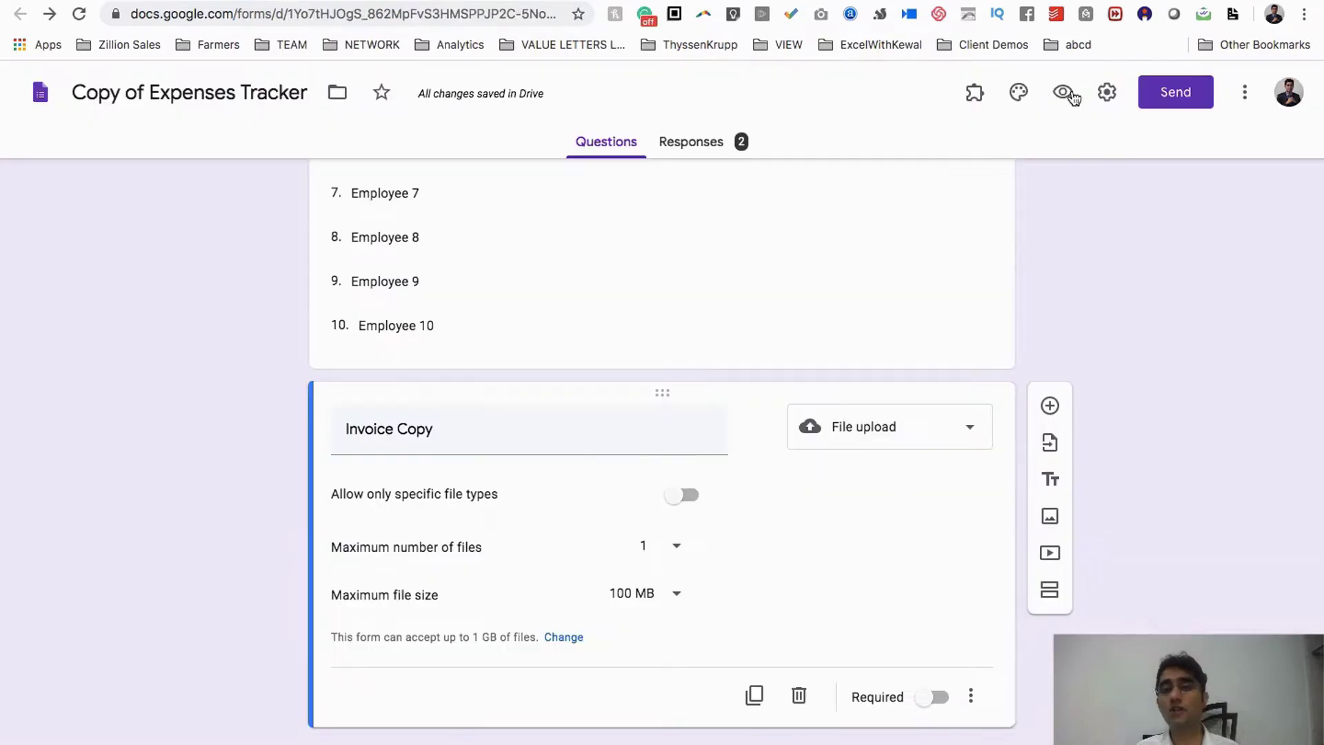
click(1173, 92)
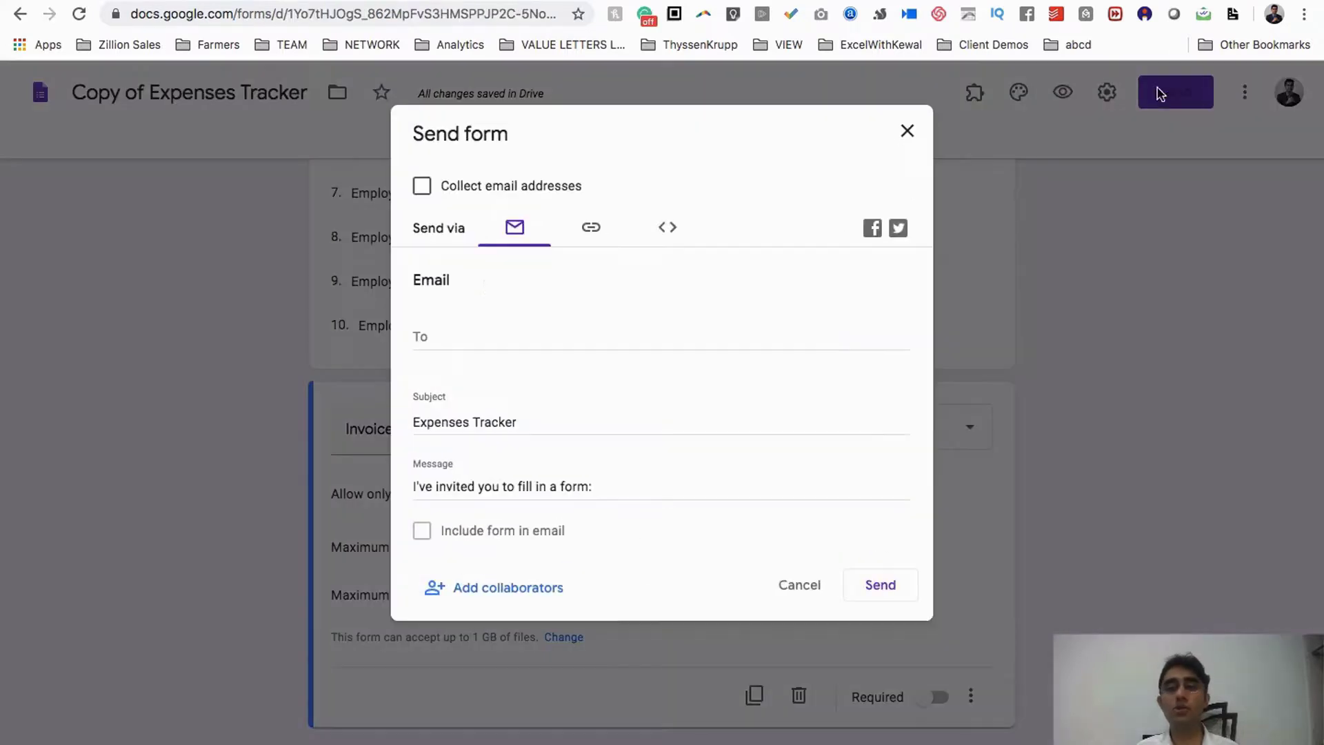
click(576, 241)
click(422, 345)
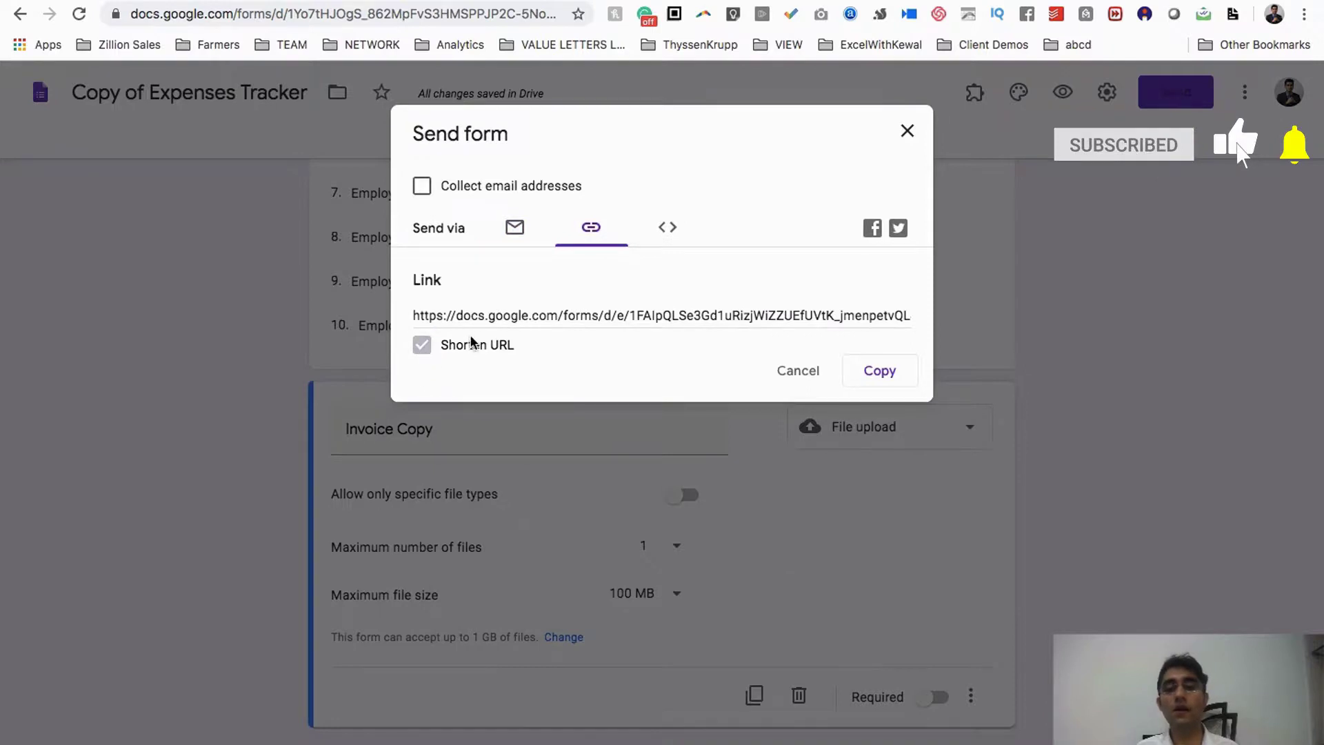
click(878, 369)
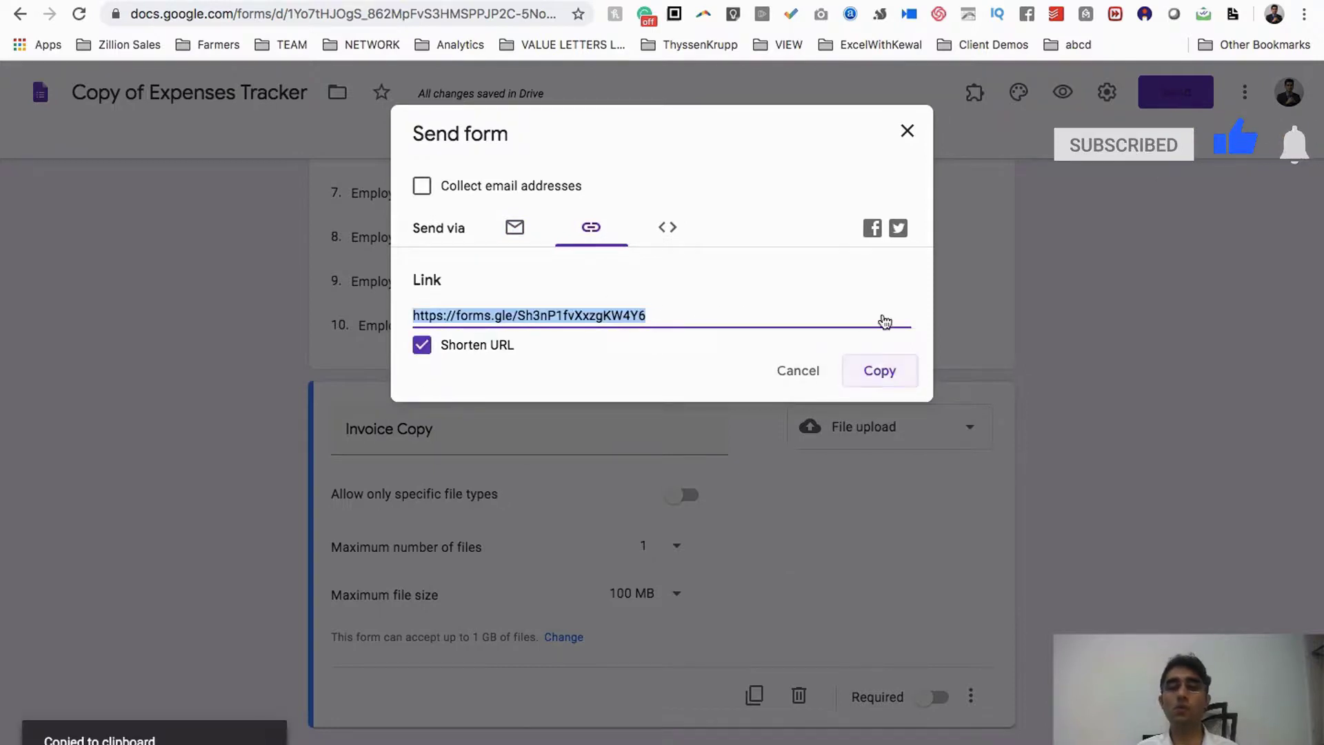
click(907, 131)
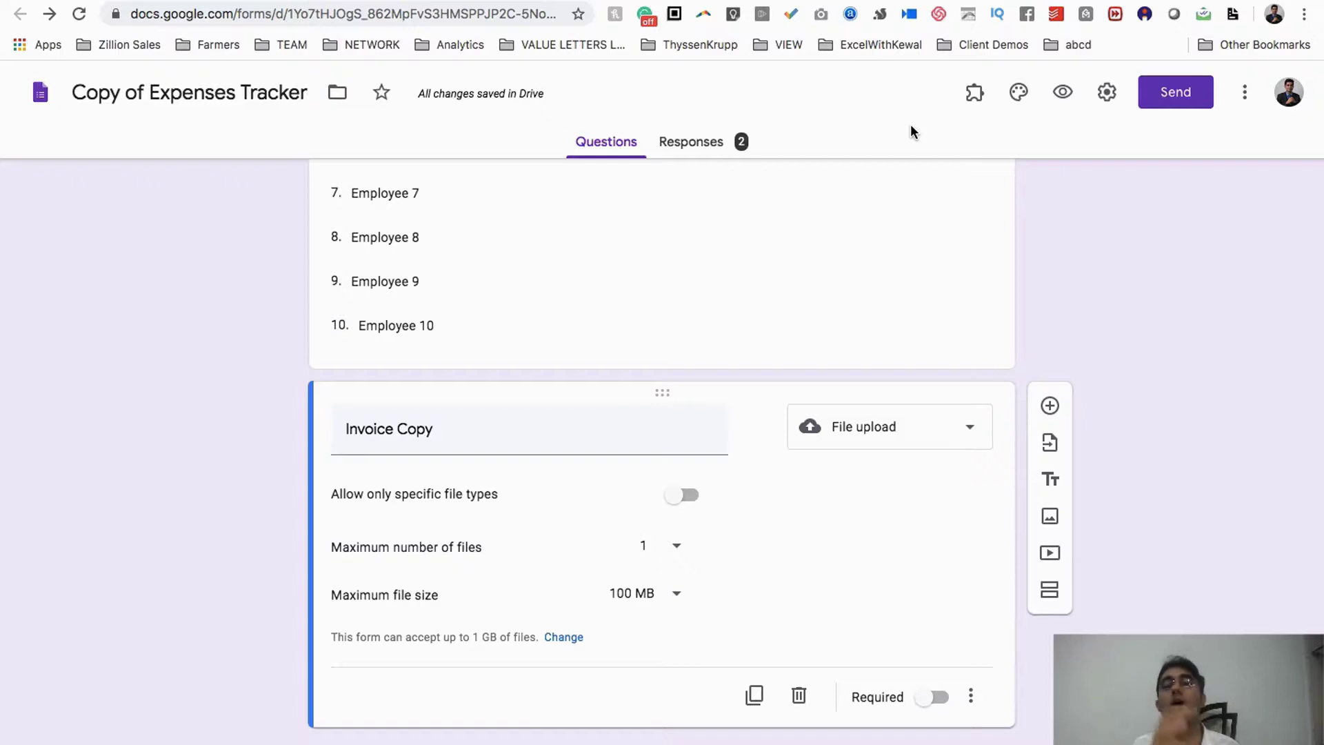
Return to the linked responses spreadsheet showing both test expenses in rows 3 and 4.
scroll(825, 309, up, 15)
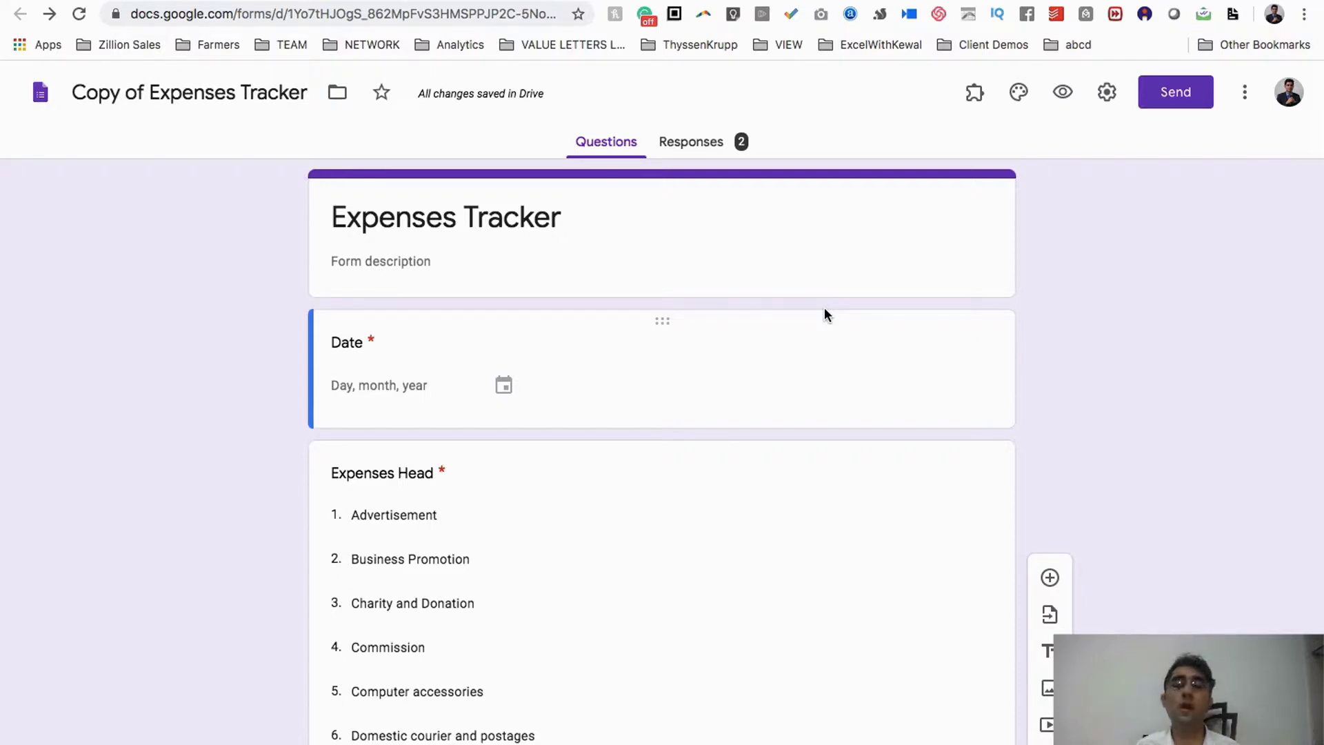
key(ctrl+Tab)
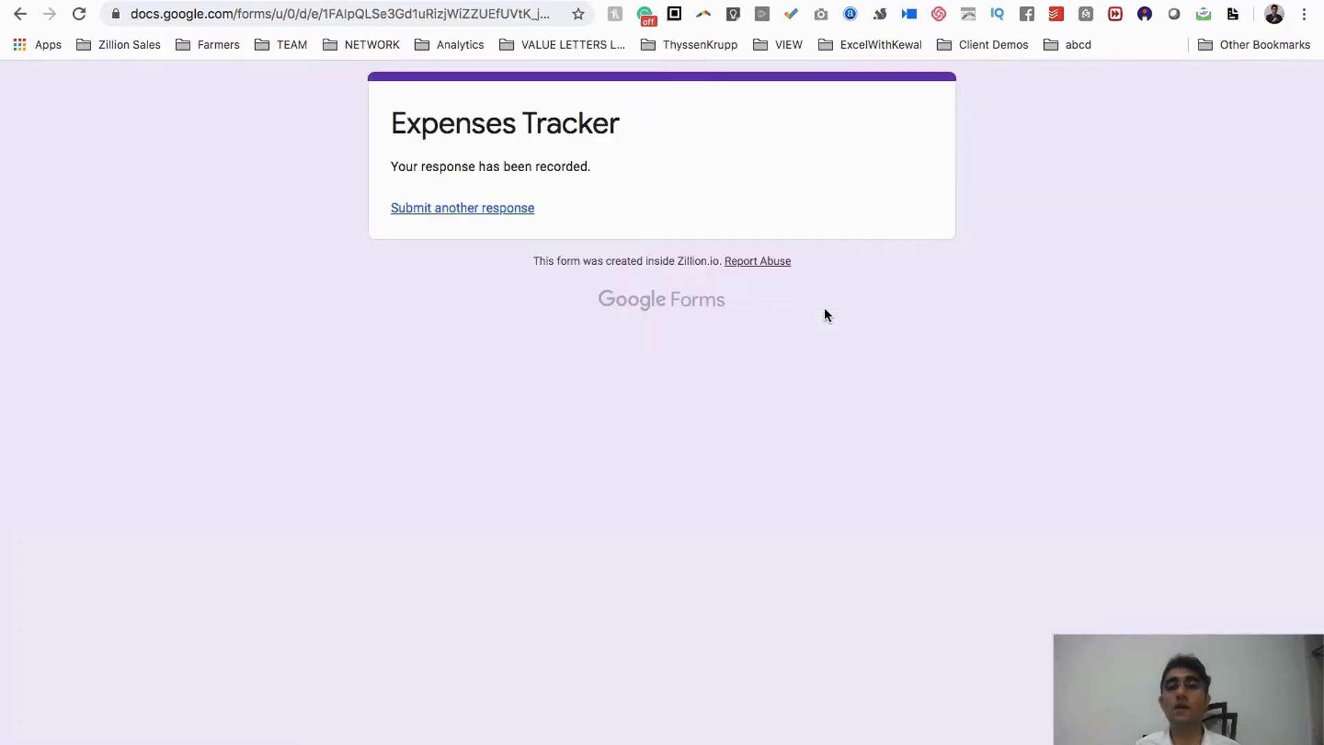
key(ctrl+Tab)
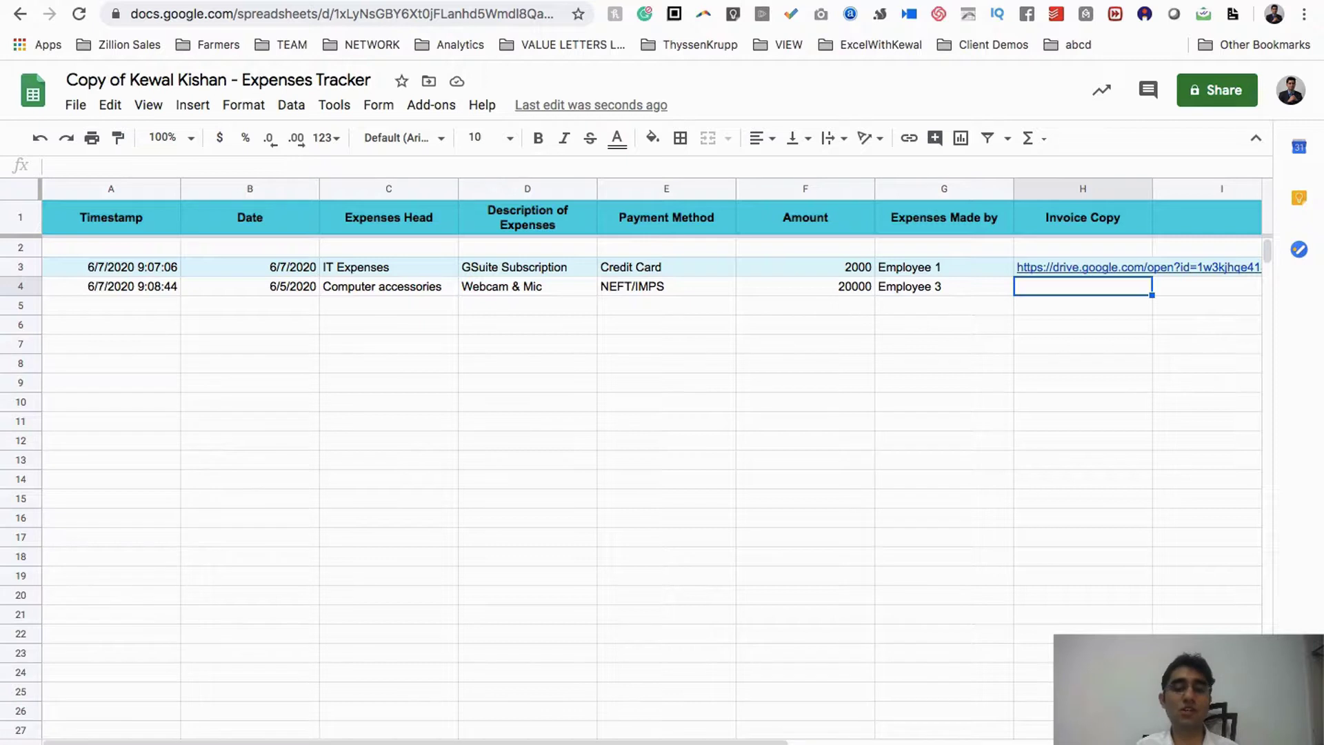
Open the Expense Analysis Dashboard at 125% zoom and inspect each pivot table's fields.
key(ctrl+shift+Page_Down)
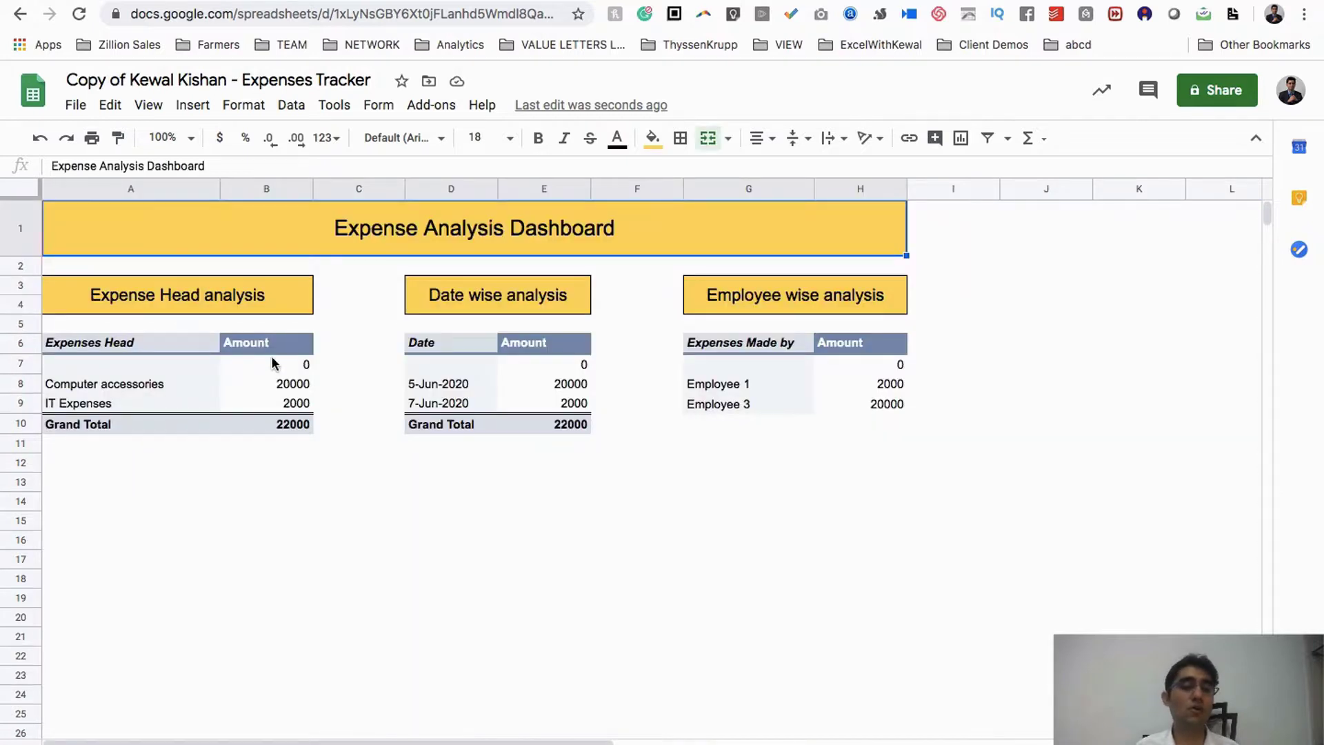
click(241, 381)
click(192, 144)
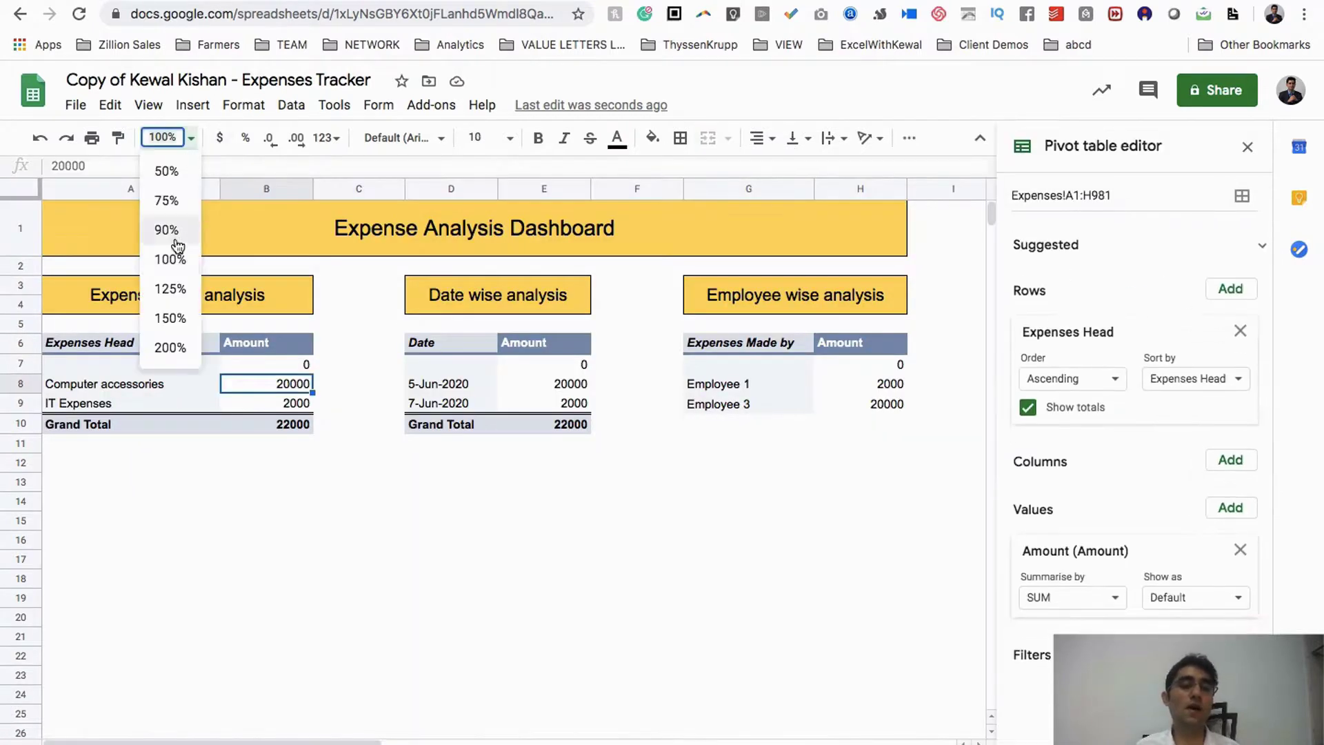
click(169, 291)
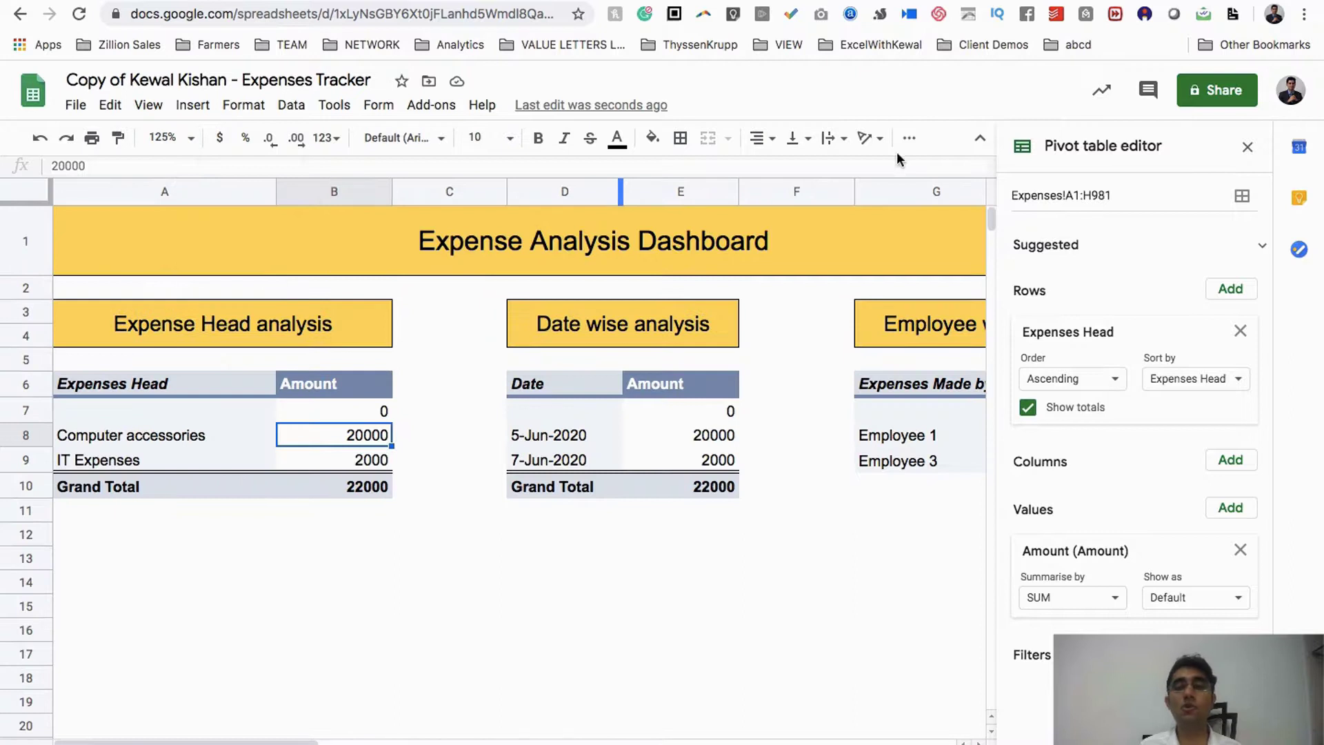
click(1248, 146)
click(127, 441)
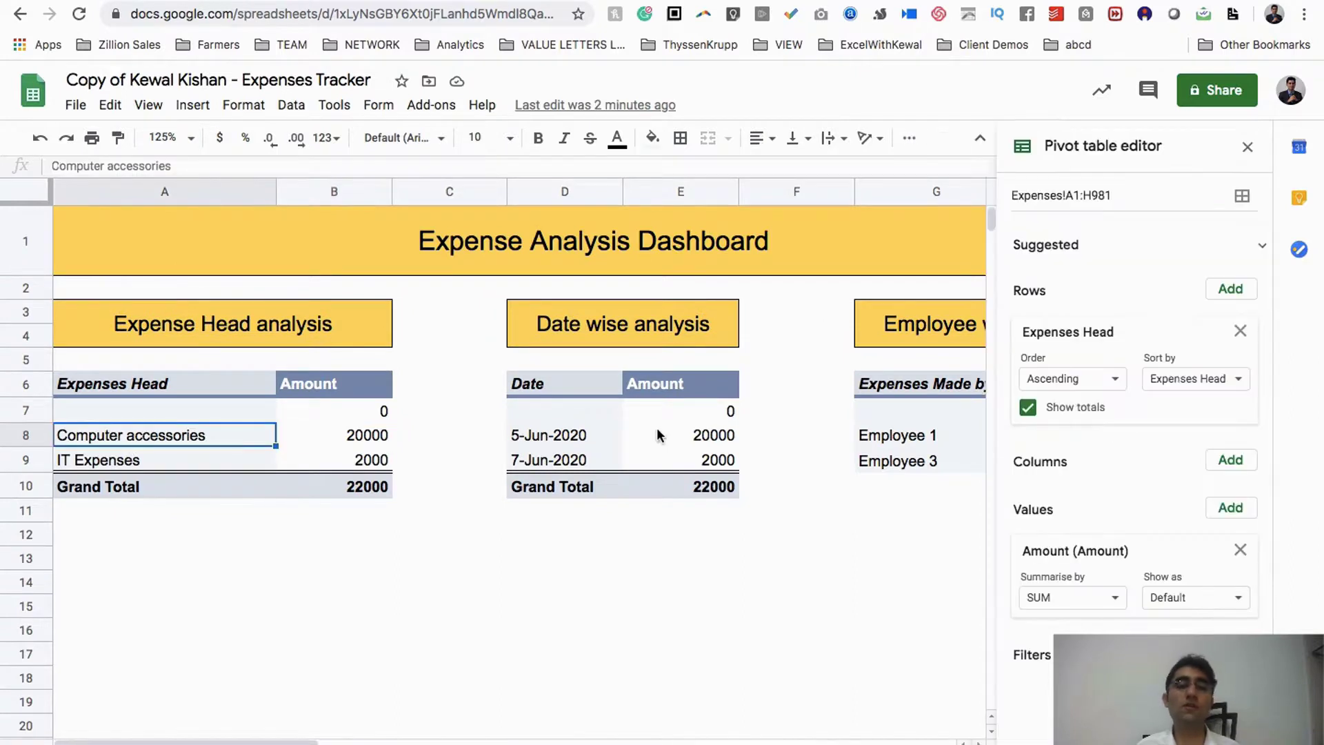
click(652, 441)
click(902, 462)
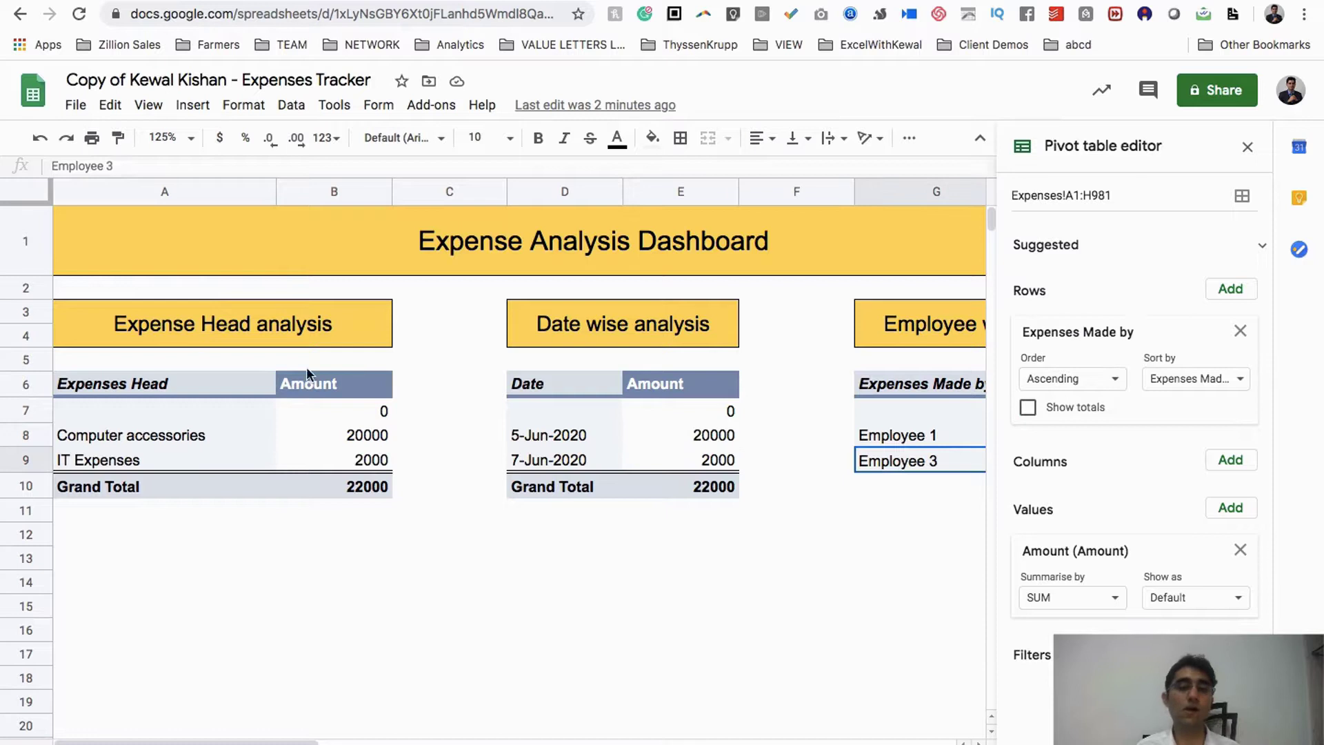
click(247, 417)
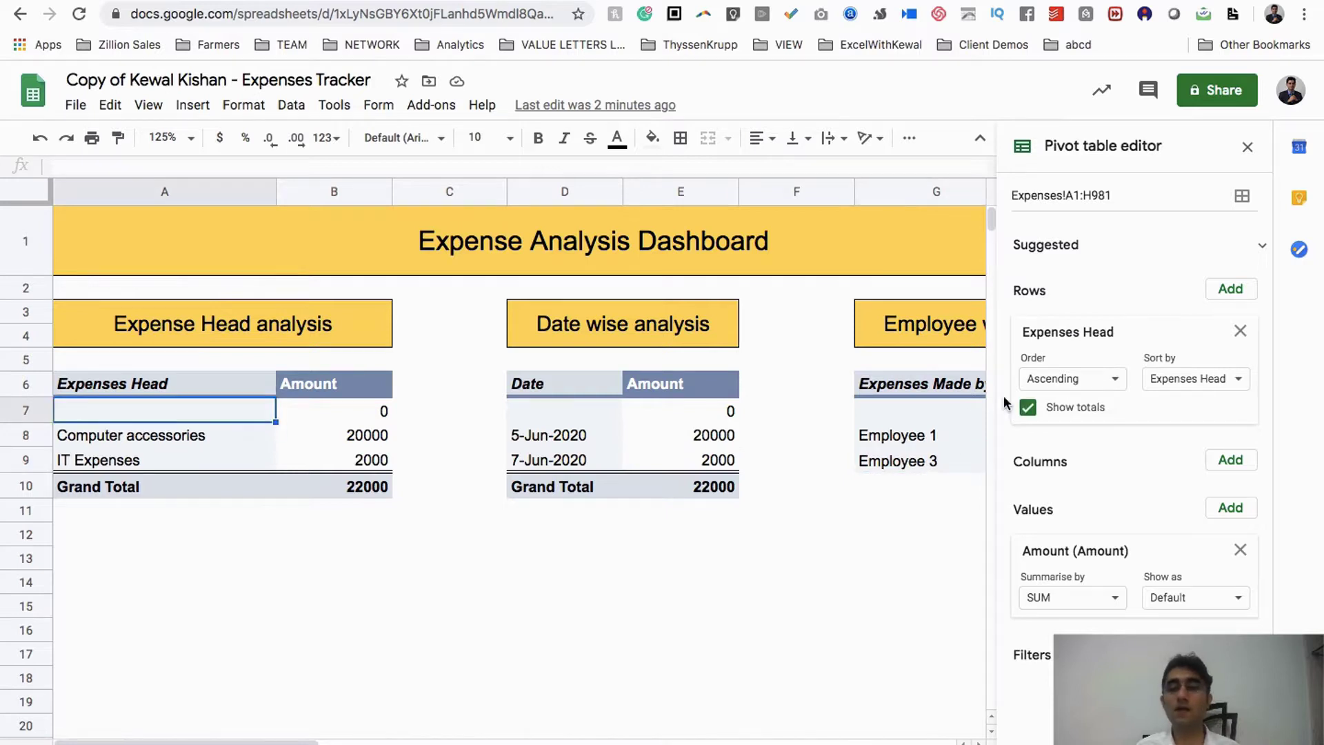
click(1248, 146)
Review the three analysis headings and the 20000, 2000 and 22000 Grand Total amounts.
click(204, 325)
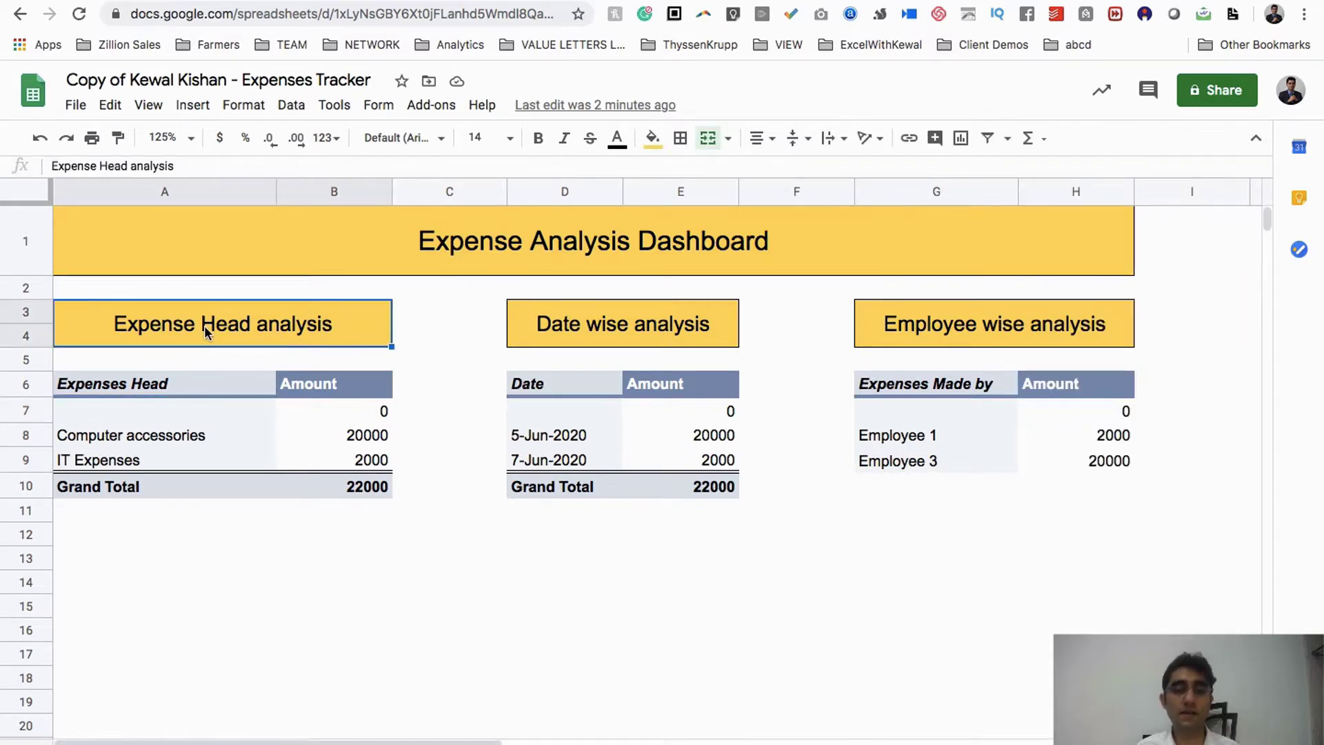
click(643, 314)
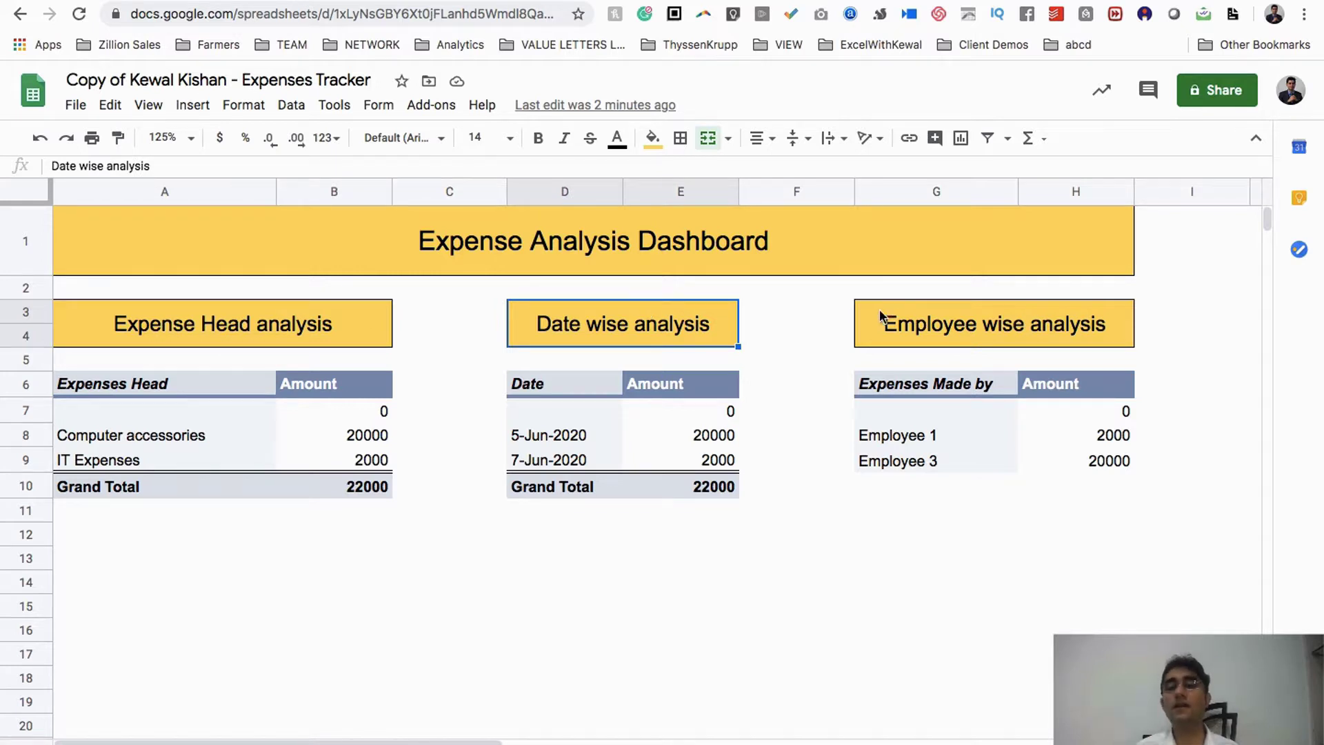
click(922, 314)
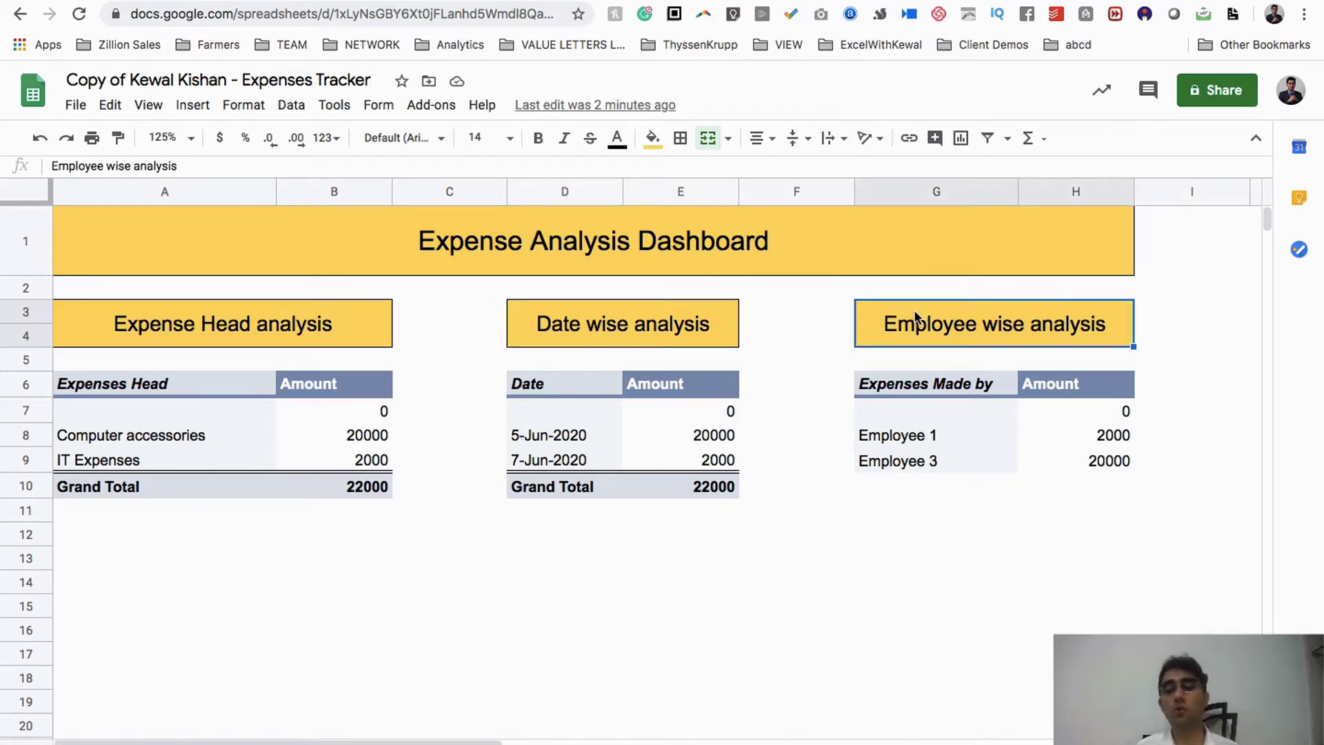
click(107, 442)
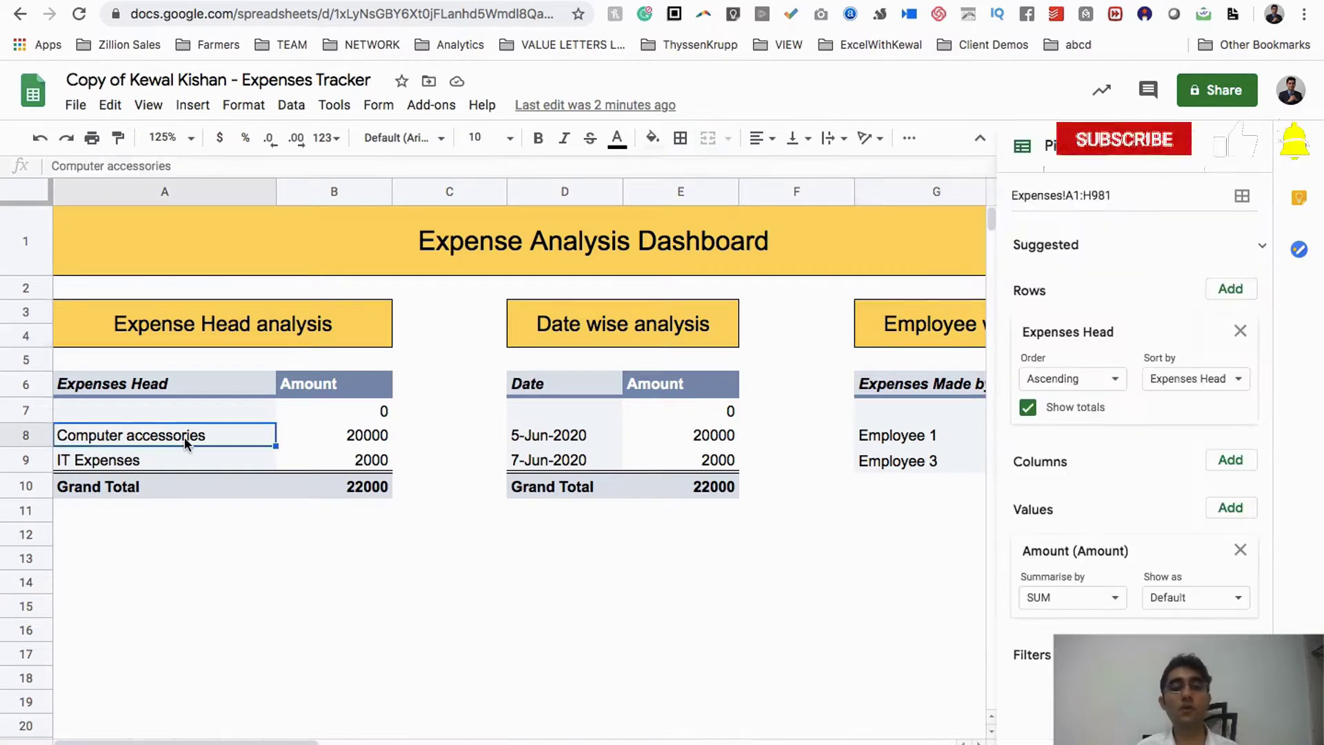
click(342, 441)
click(197, 468)
click(341, 468)
click(353, 491)
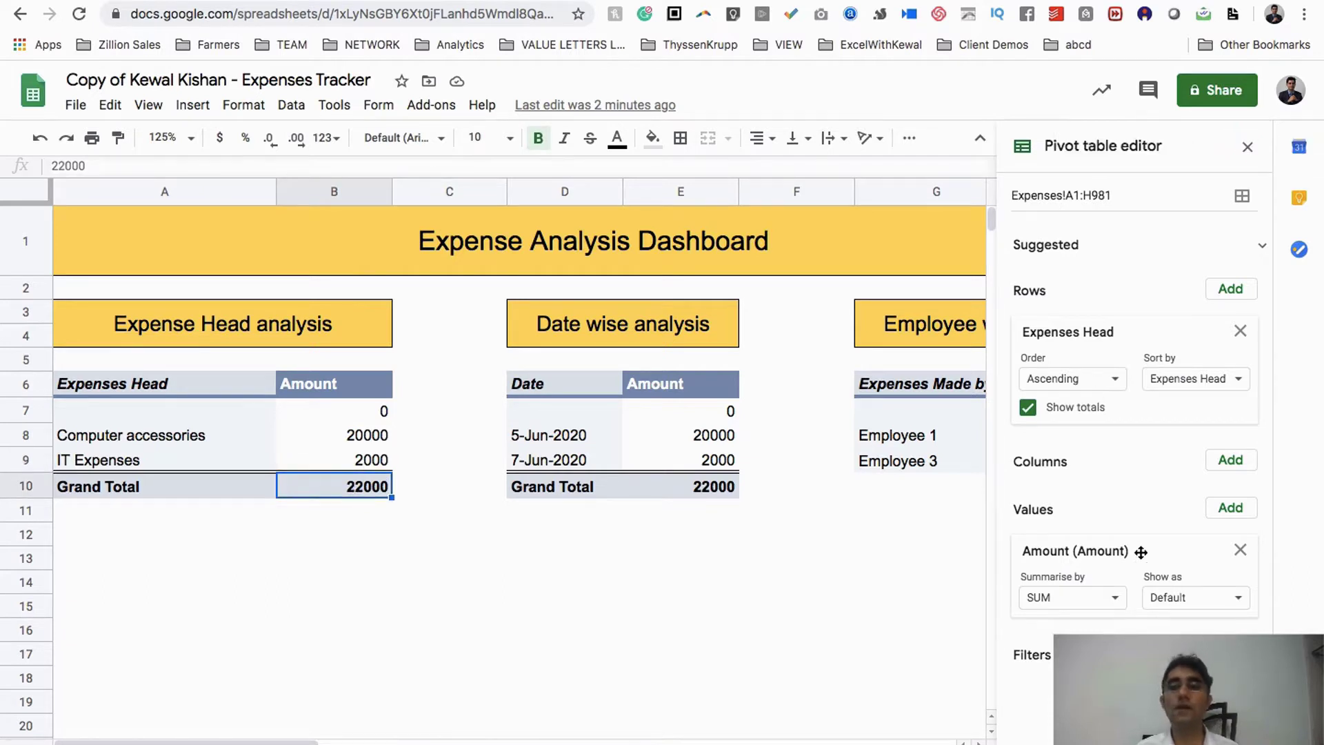
click(1247, 147)
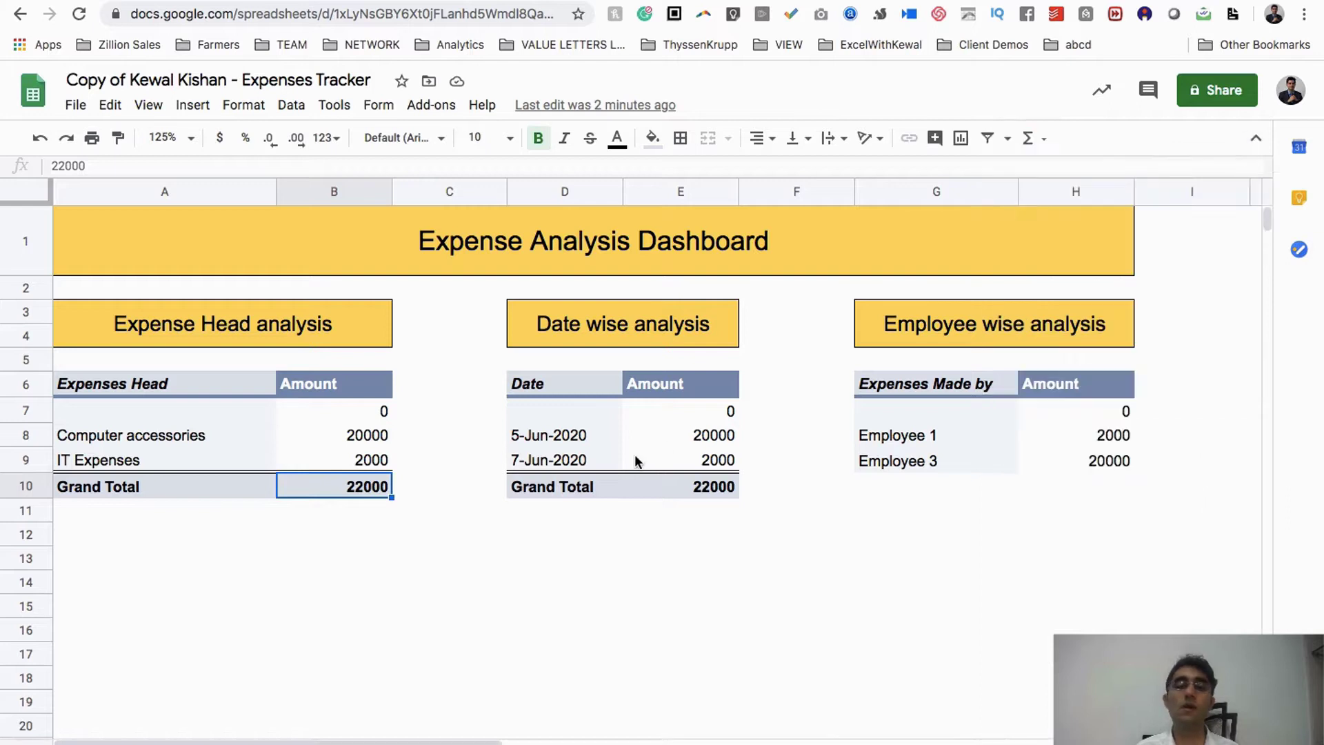
click(580, 440)
key(Down)
click(677, 437)
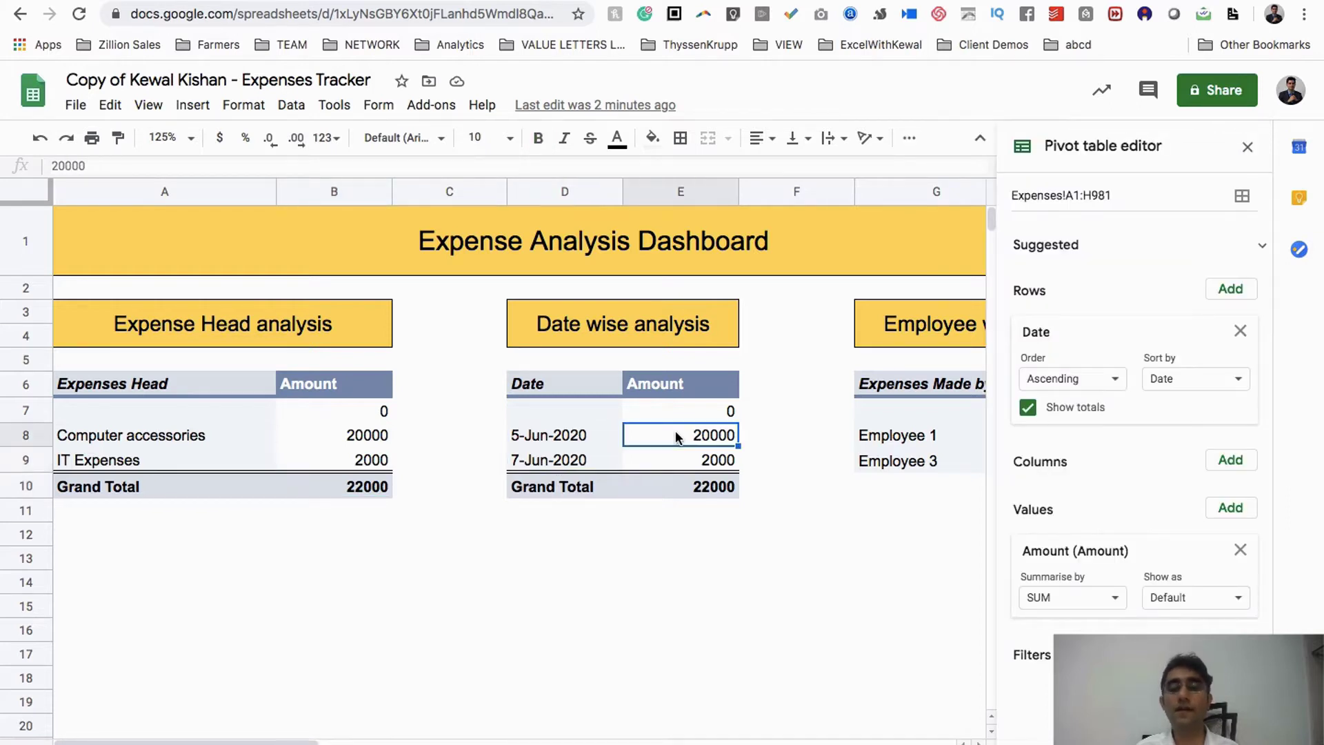
click(697, 460)
click(679, 438)
click(533, 435)
right_click(532, 435)
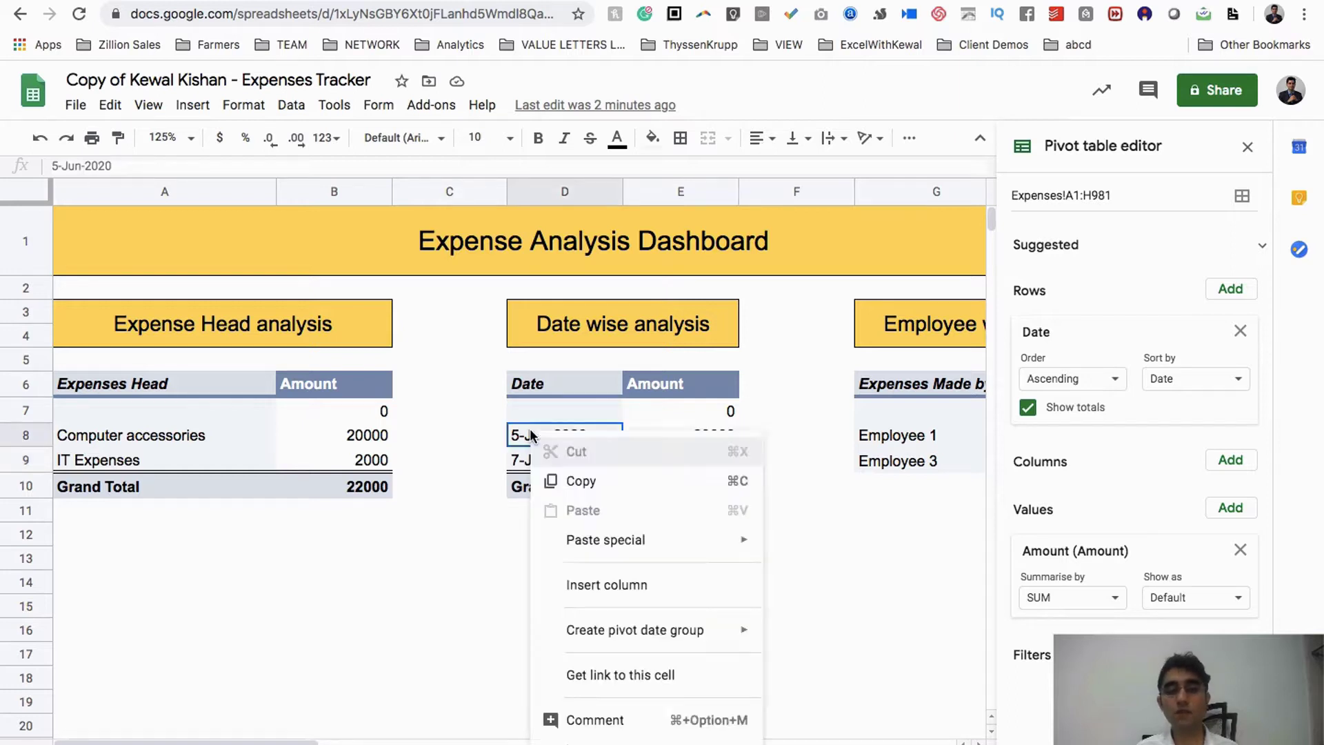
mouse_move(674, 647)
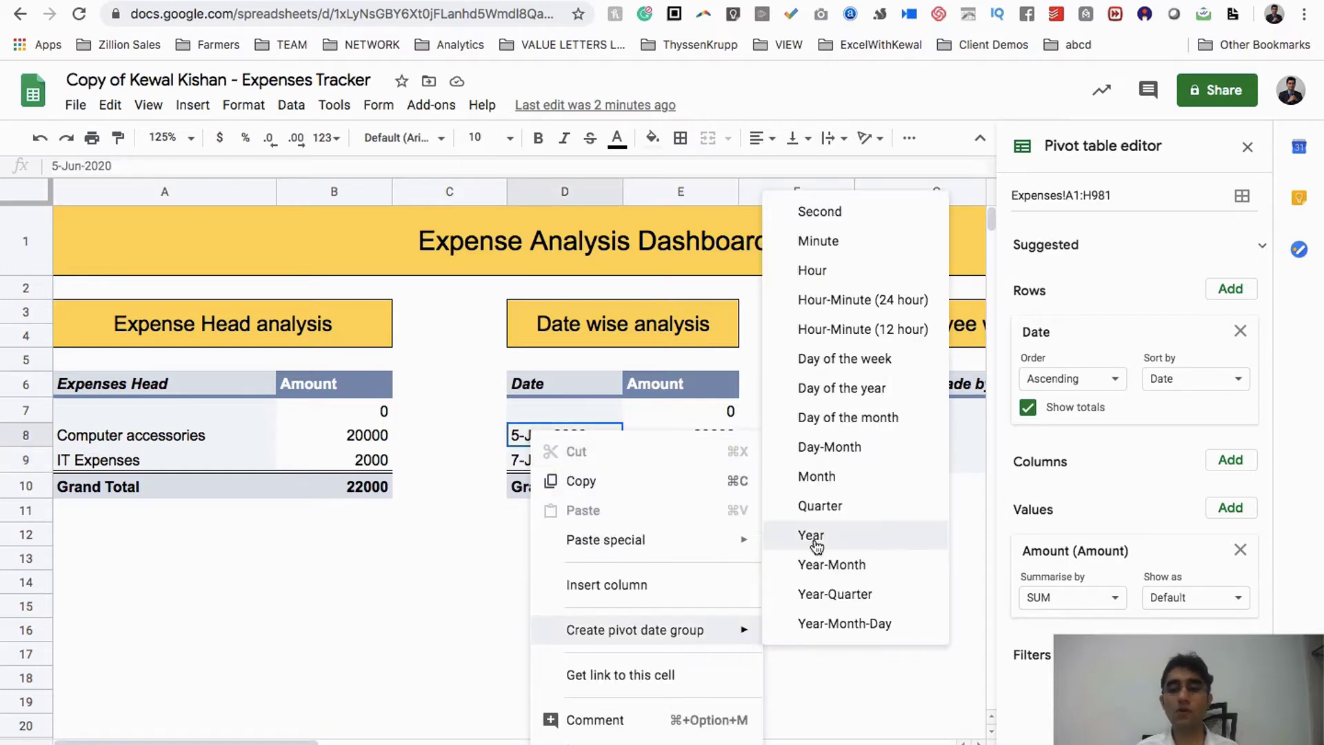
click(831, 566)
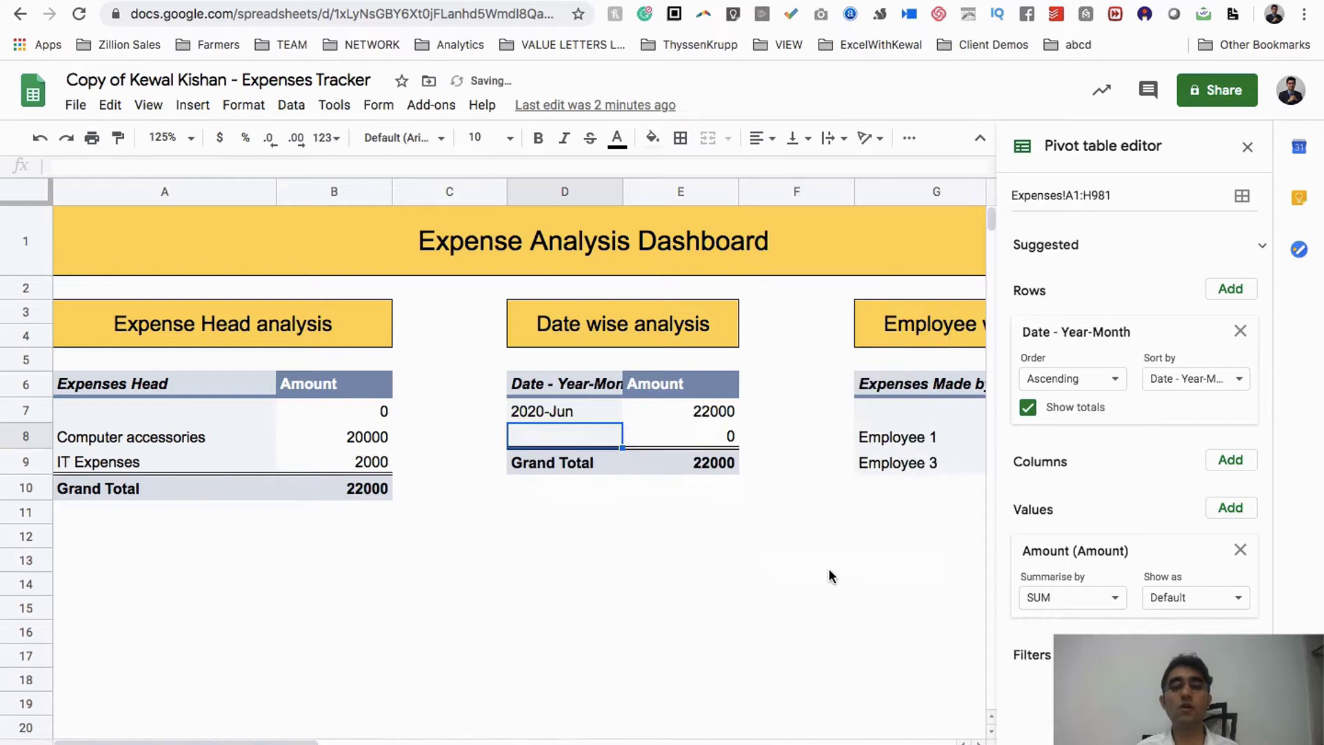
click(535, 411)
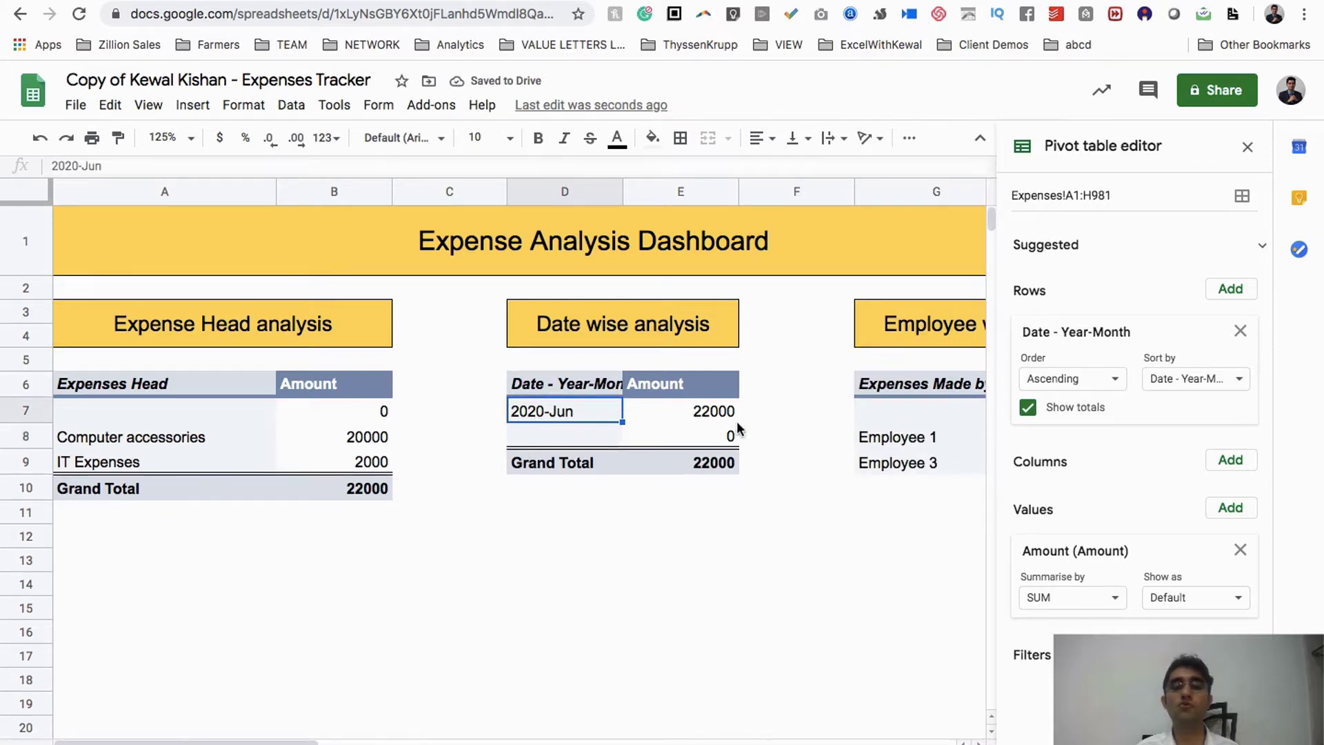
key(ctrl+z)
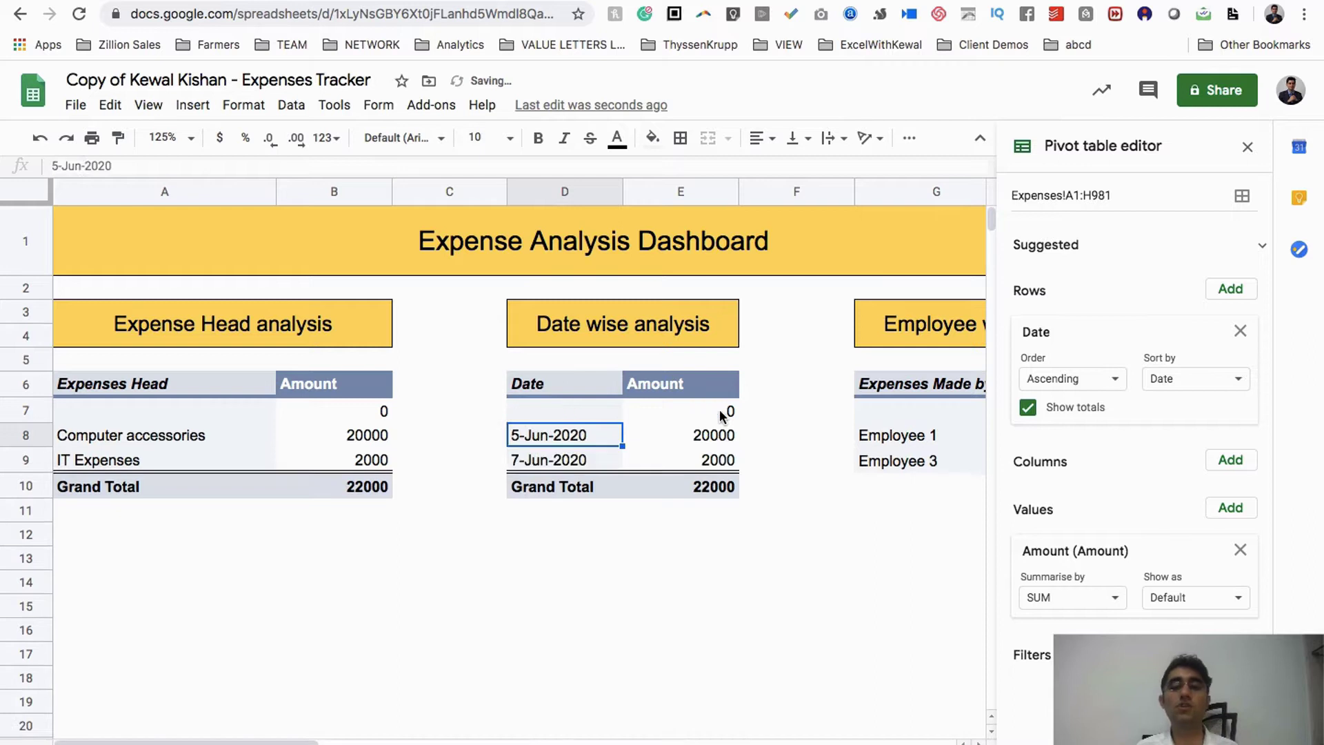
click(1249, 147)
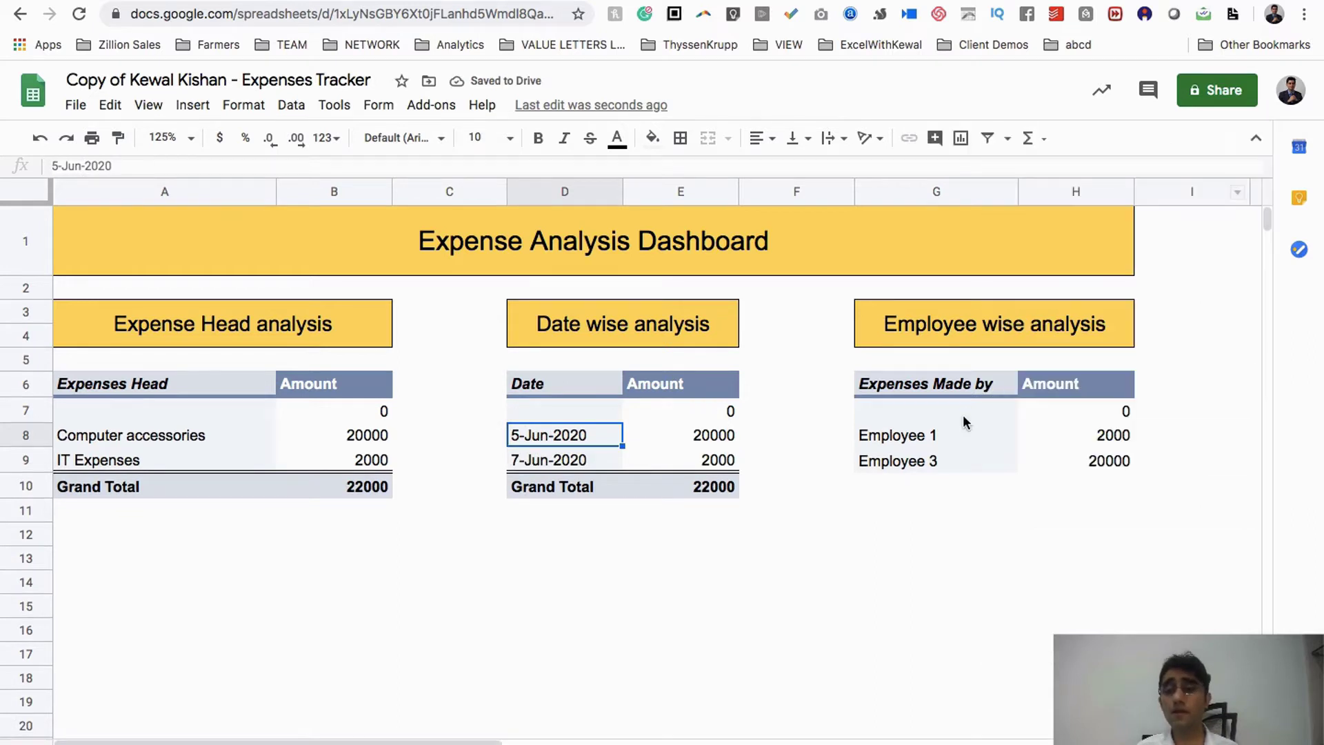
click(955, 426)
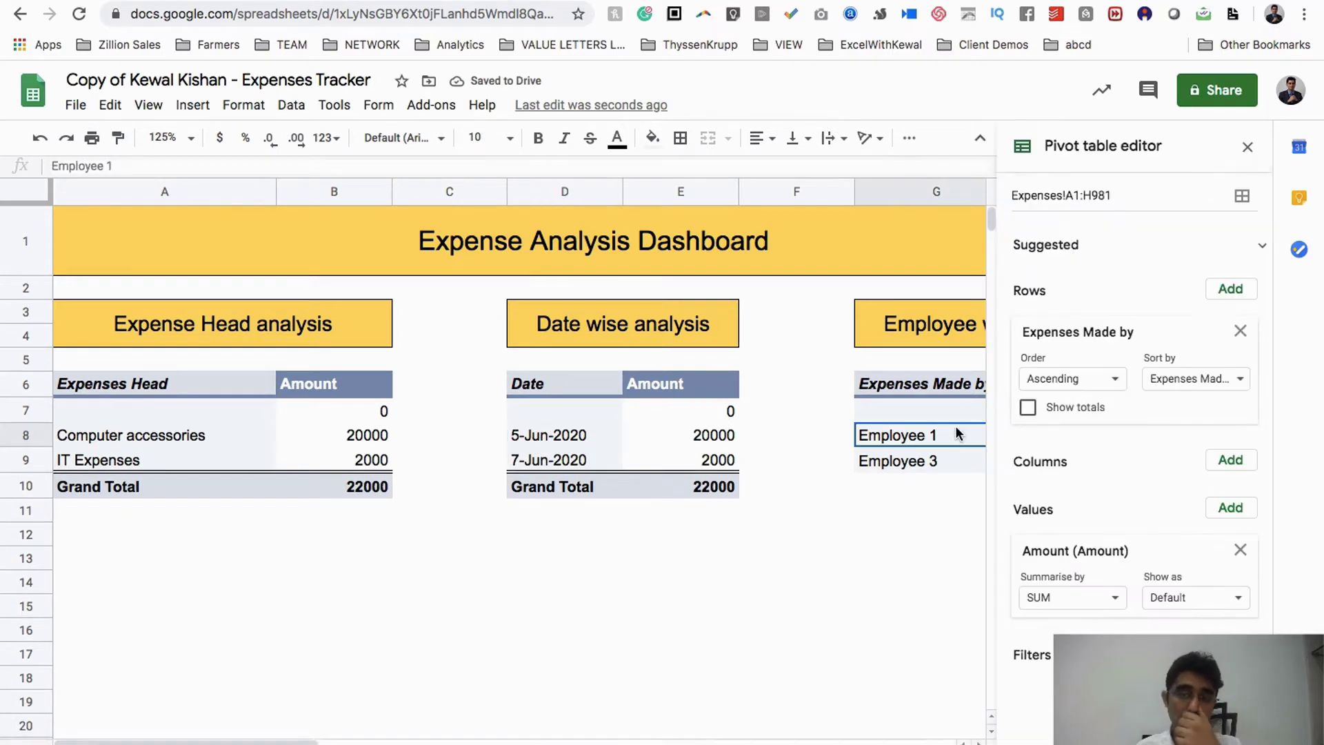
click(1248, 147)
click(948, 344)
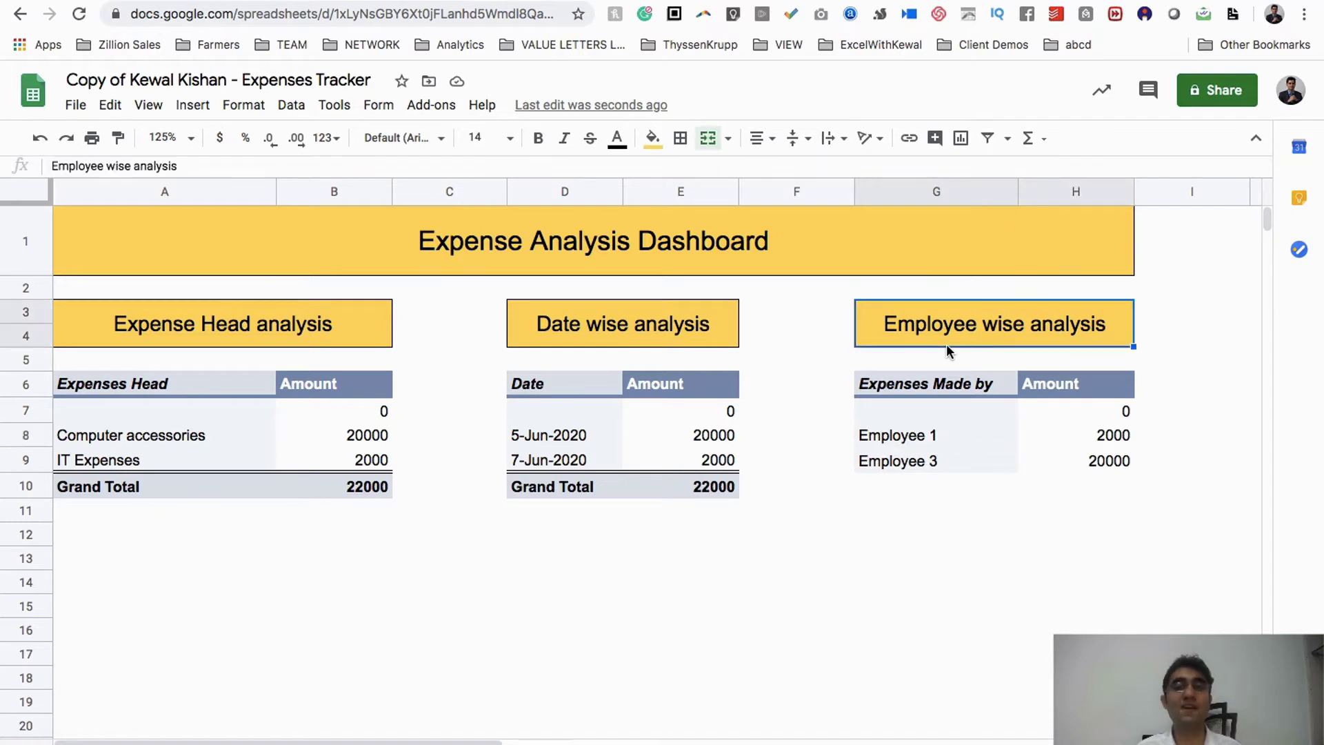